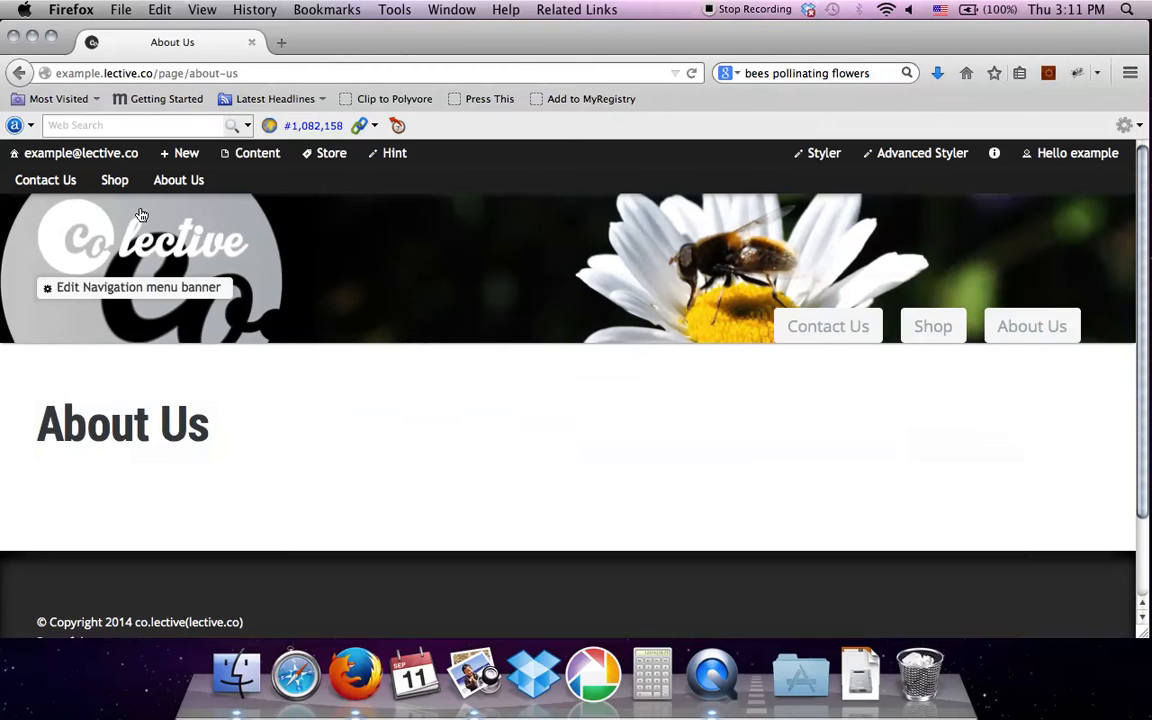
- Create a new post titled "Blog Post 123" in the category "whats-new"
{"action": "left_click", "coordinate": [182, 155]}
{"action": "mouse_move", "coordinate": [170, 154]}
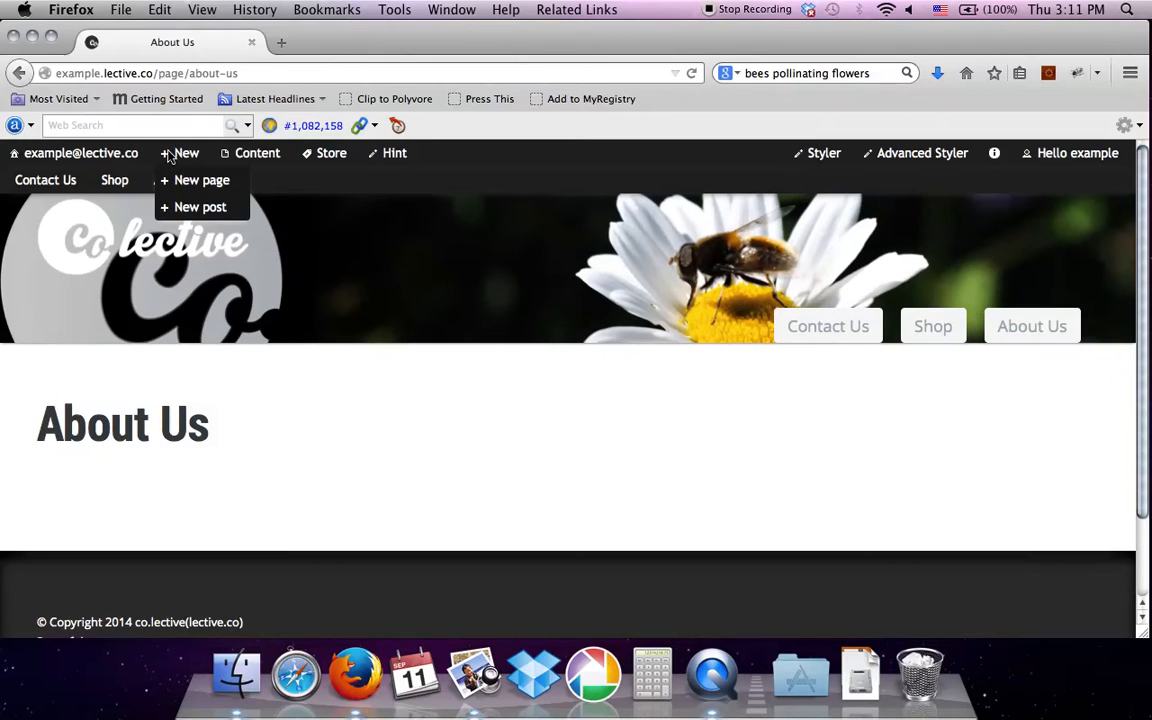
{"action": "left_click", "coordinate": [197, 212]}
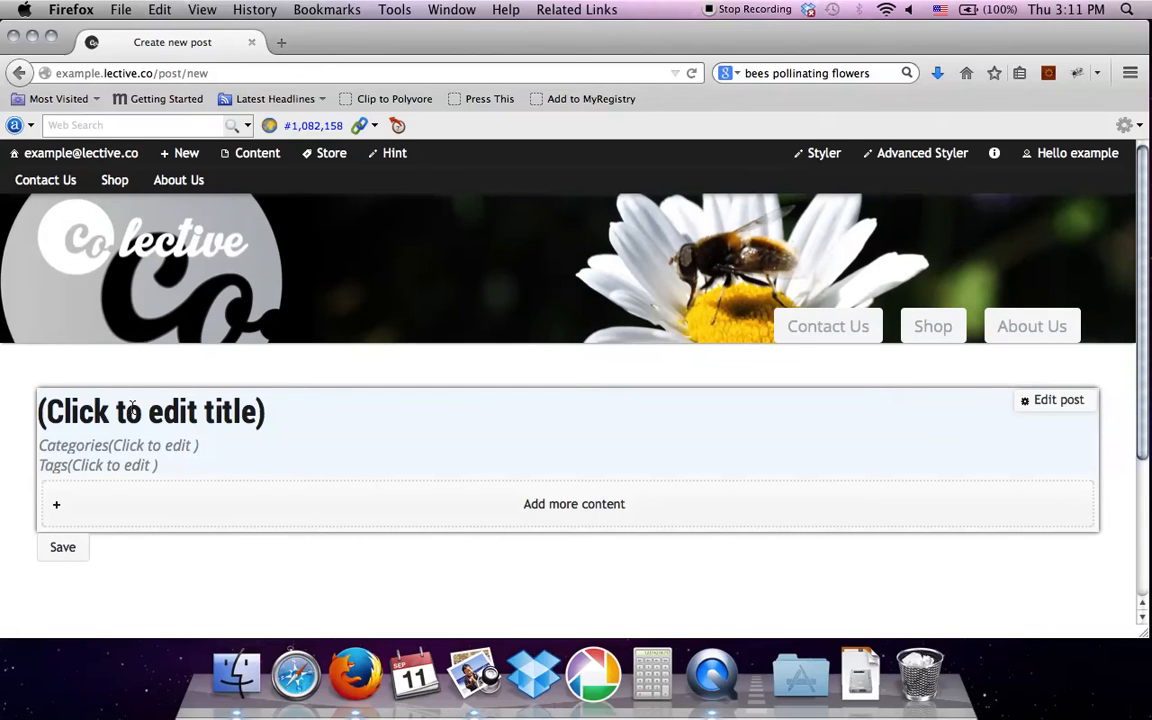
{"action": "left_click", "coordinate": [131, 407]}
{"action": "type", "text": "Blog Post 123"}
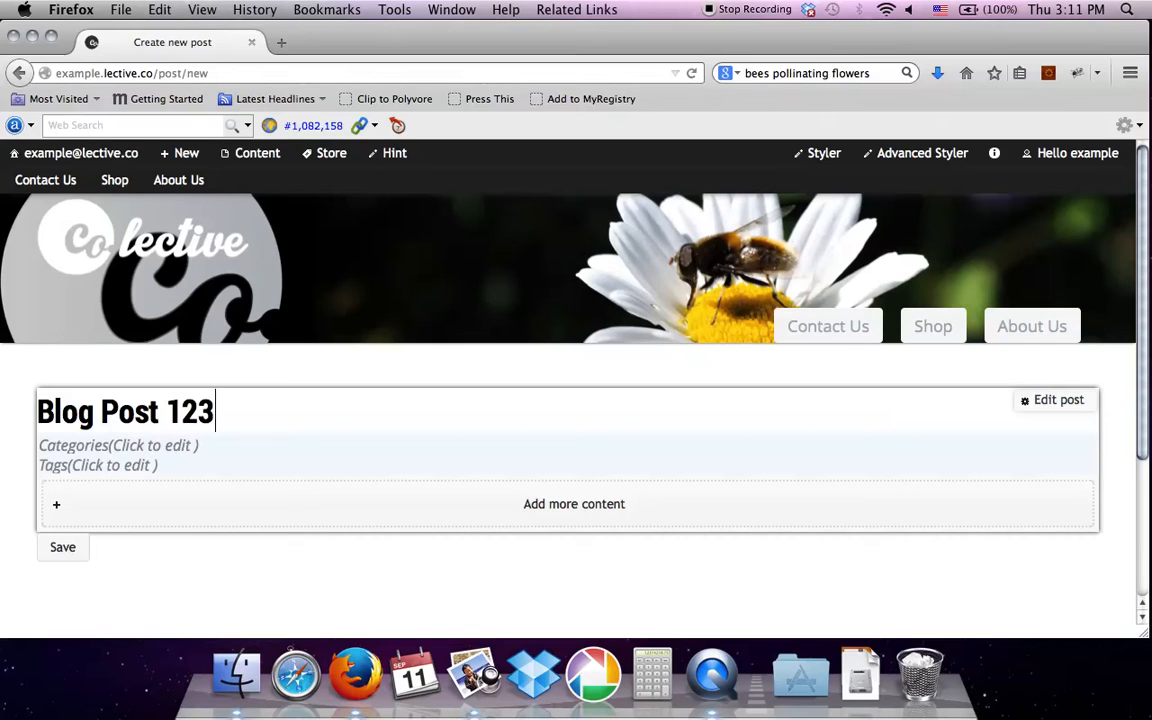
{"action": "left_click", "coordinate": [89, 449]}
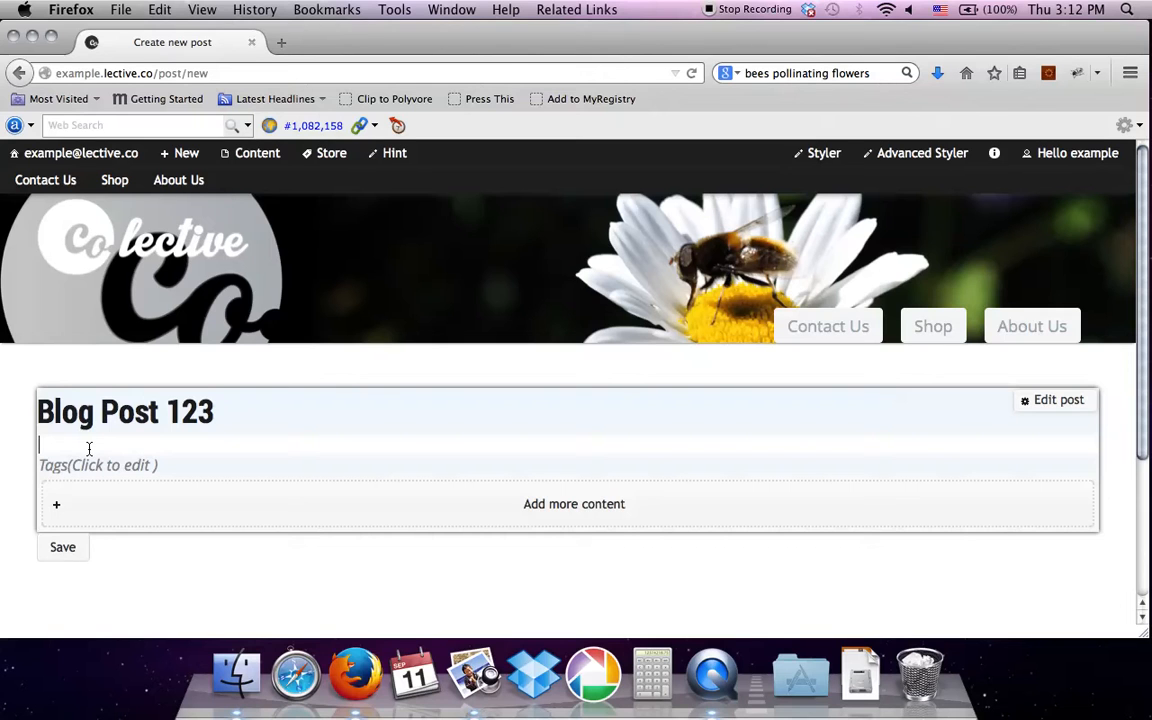
{"action": "type", "text": "whats-new"}
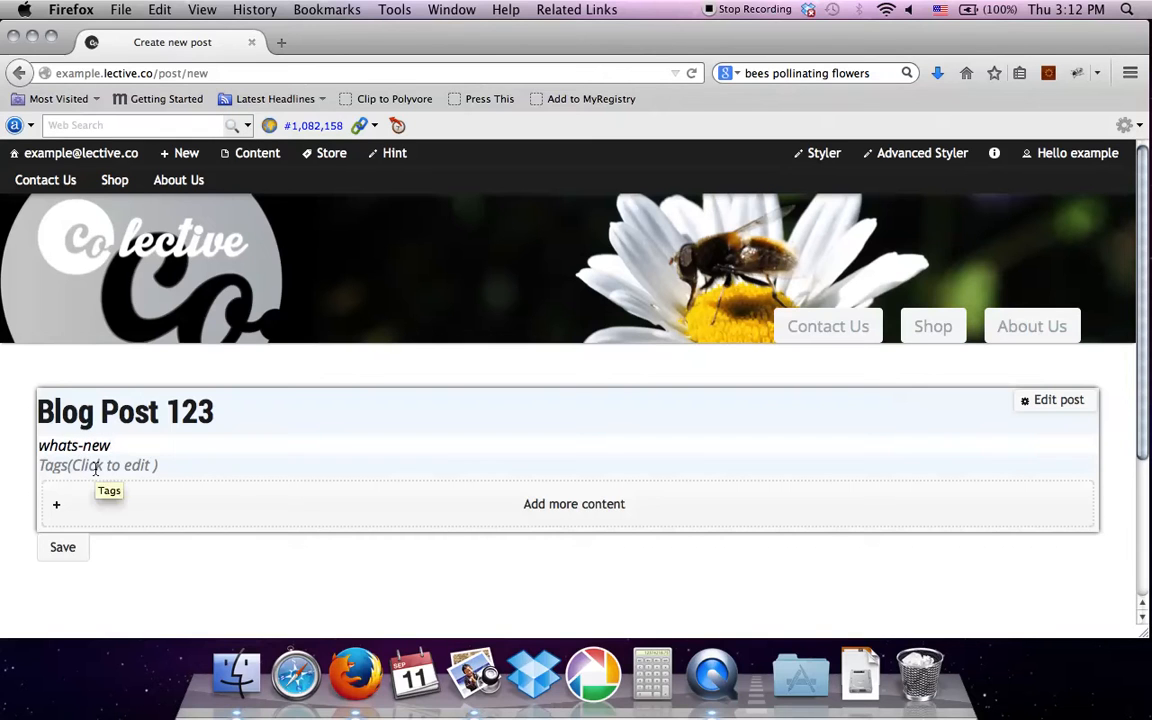
- Add a Text area widget to the post's content and close the widget chooser
{"action": "left_click", "coordinate": [258, 509]}
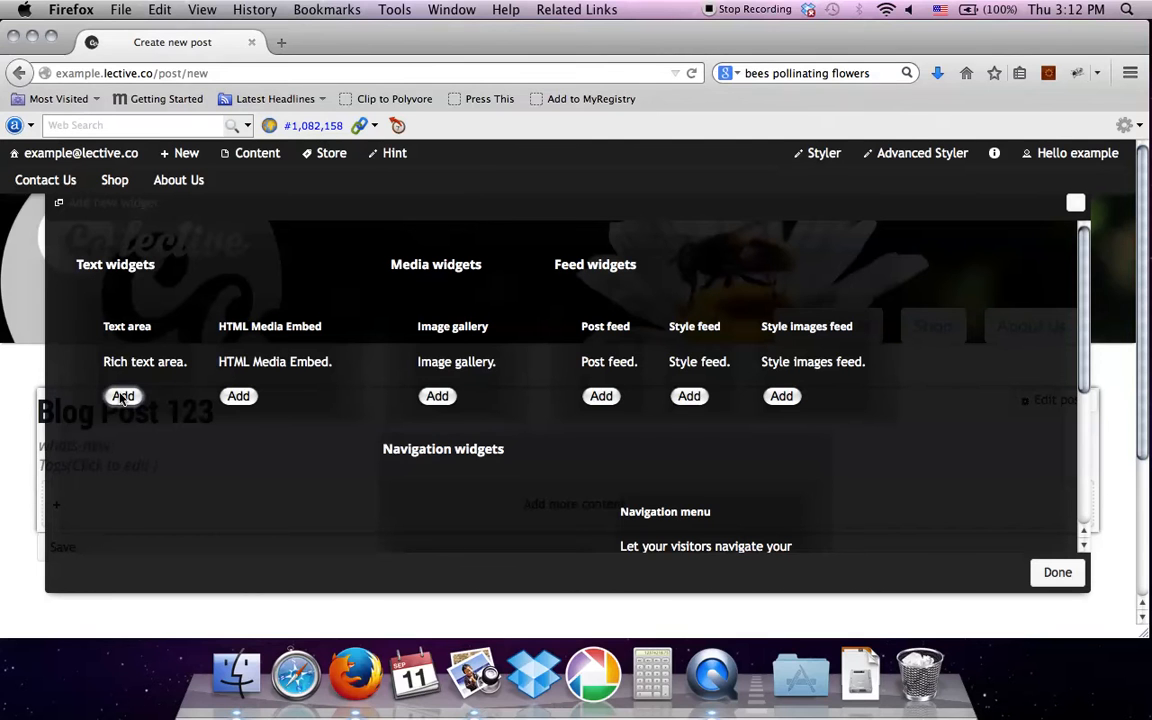
{"action": "scroll", "coordinate": [122, 396], "scroll_direction": "down", "scroll_amount": 5}
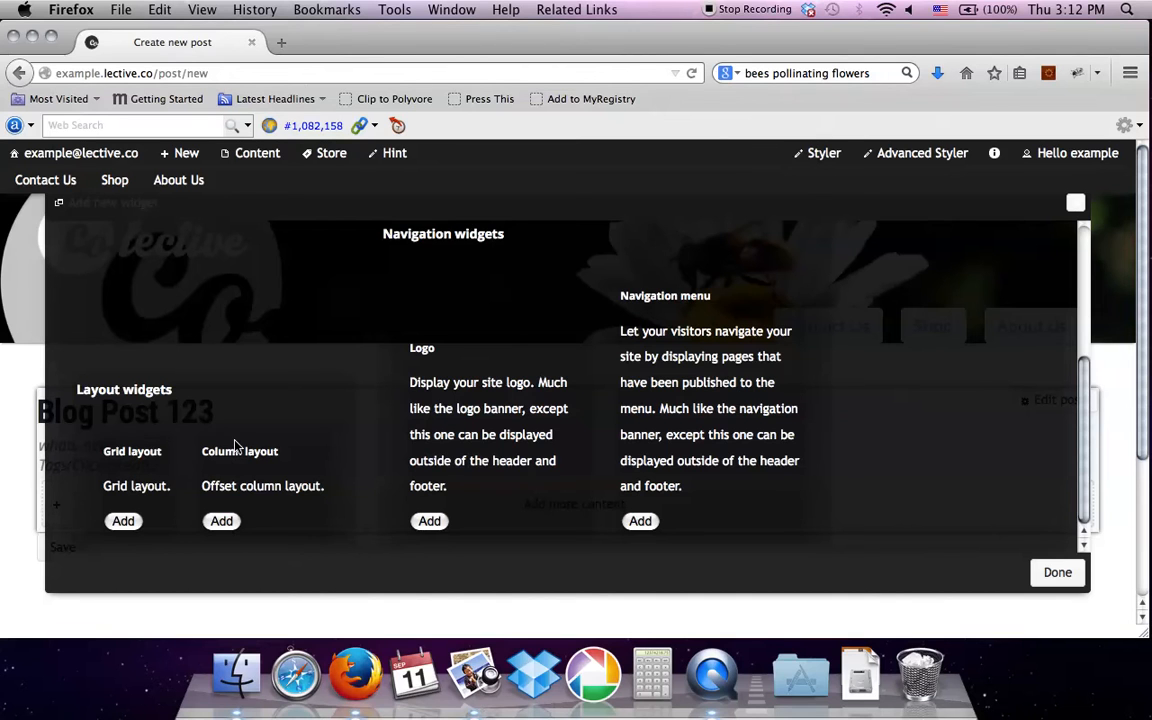
{"action": "scroll", "coordinate": [235, 446], "scroll_direction": "up", "scroll_amount": 5}
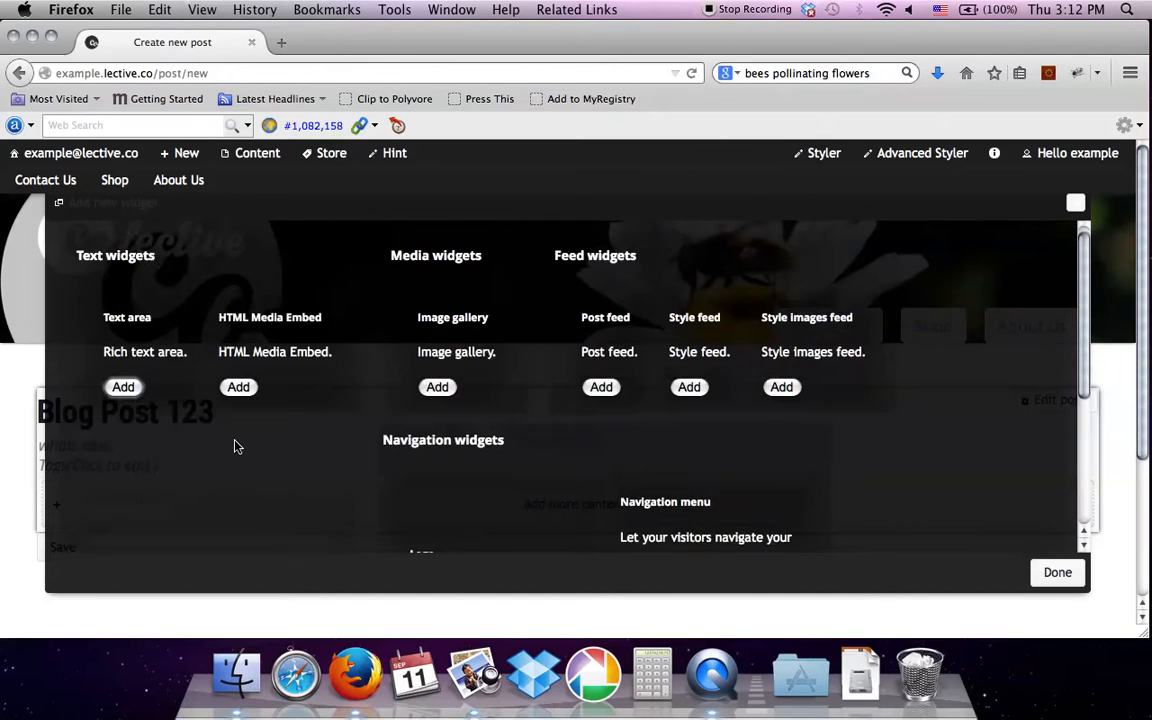
{"action": "left_click", "coordinate": [123, 397]}
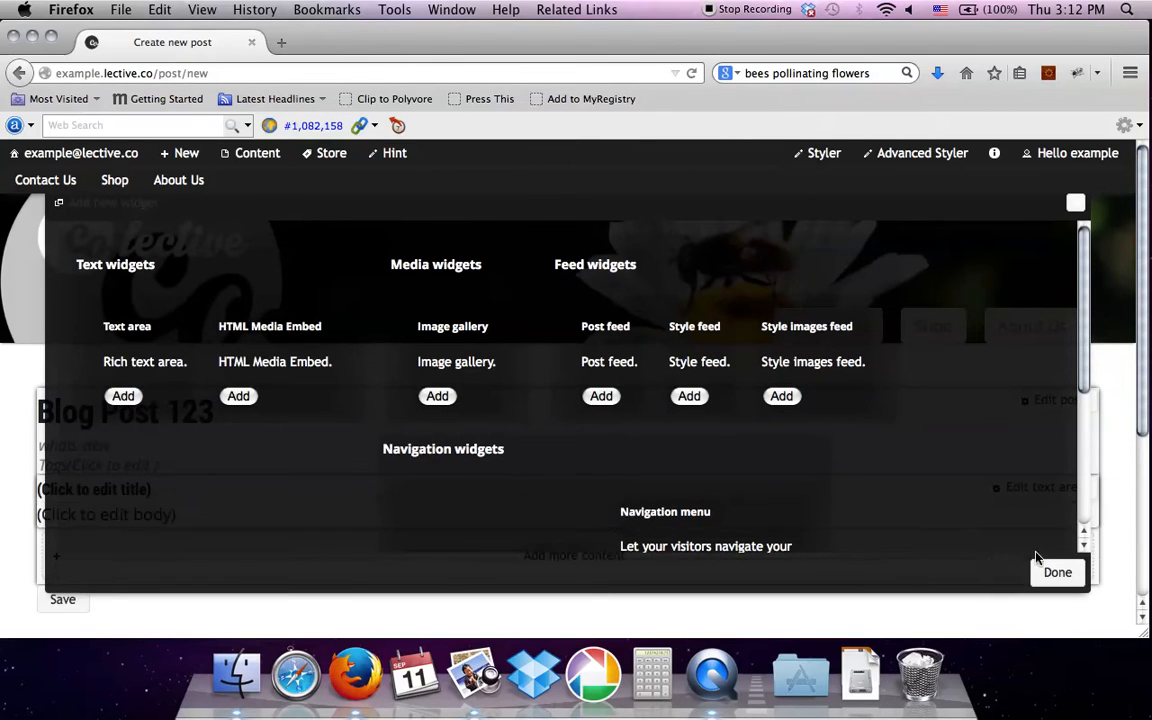
{"action": "left_click", "coordinate": [1056, 574]}
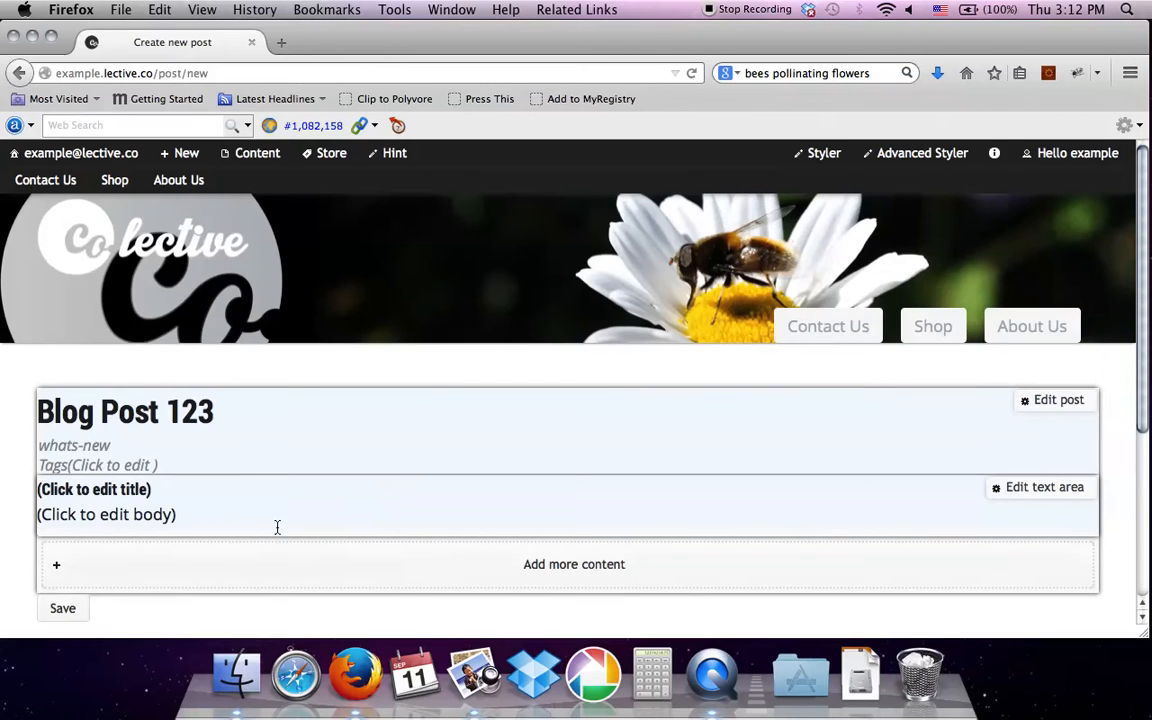
- Replace the text area's body placeholder with several lines of filler text, ending with "a'lskdgn;alsgn", "a;lskngasng" and a new empty line
{"action": "left_click", "coordinate": [265, 516]}
{"action": "key", "text": "BackSpace"}
{"action": "key", "text": "BackSpace"}
{"action": "key", "text": "BackSpace"}
{"action": "key", "text": "BackSpace"}
{"action": "key", "text": "BackSpace"}
{"action": "key", "text": "BackSpace"}
{"action": "key", "text": "BackSpace"}
{"action": "key", "text": "BackSpace"}
{"action": "key", "text": "BackSpace"}
{"action": "key", "text": "BackSpace"}
{"action": "key", "text": "BackSpace"}
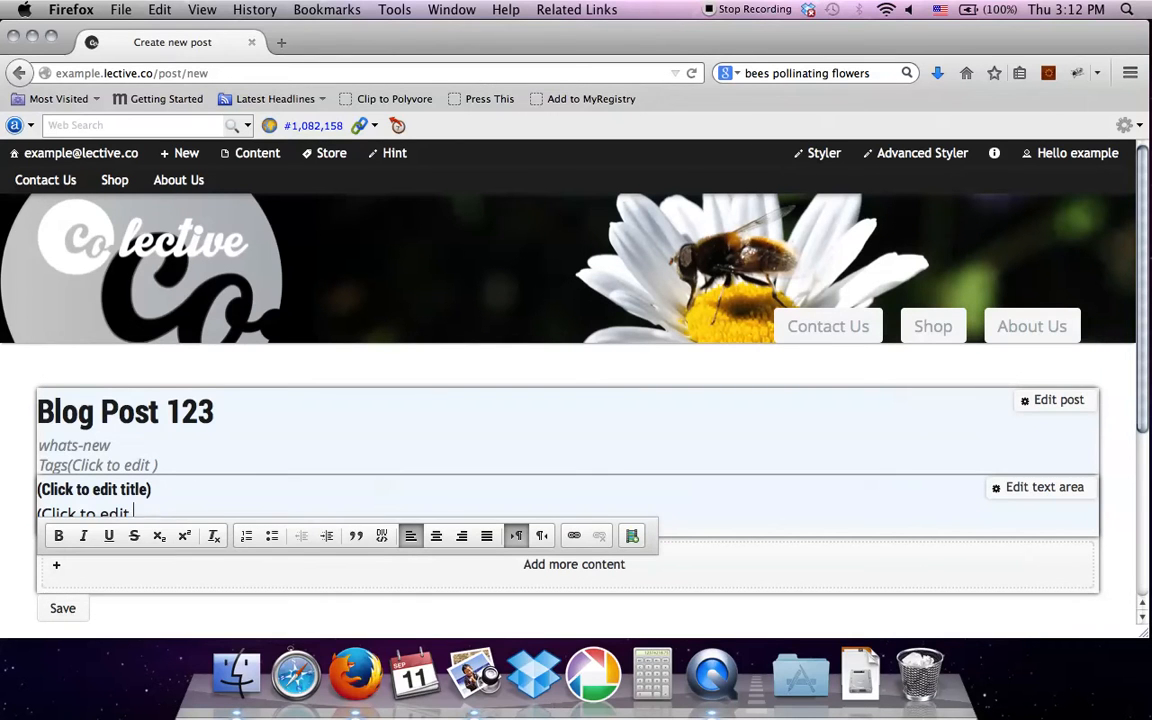
{"action": "key", "text": "BackSpace"}
{"action": "key", "text": "BackSpace"}
{"action": "key", "text": "BackSpace"}
{"action": "key", "text": "BackSpace"}
{"action": "key", "text": "BackSpace"}
{"action": "key", "text": "BackSpace"}
{"action": "key", "text": "BackSpace"}
{"action": "key", "text": "BackSpace"}
{"action": "key", "text": "BackSpace"}
{"action": "type", "text": "alskng'alsg"}
{"action": "key", "text": "Return"}
{"action": "type", "text": "a'lskdgn;alsgn"}
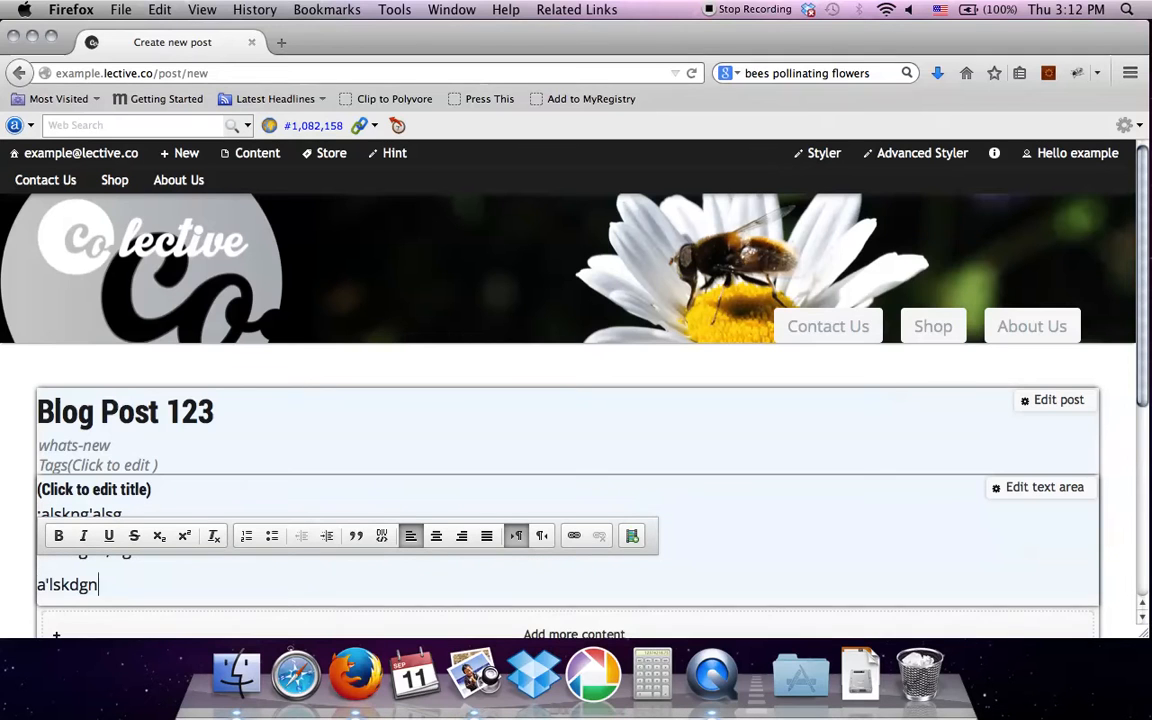
{"action": "key", "text": "Return"}
{"action": "type", "text": "a;lskngasng"}
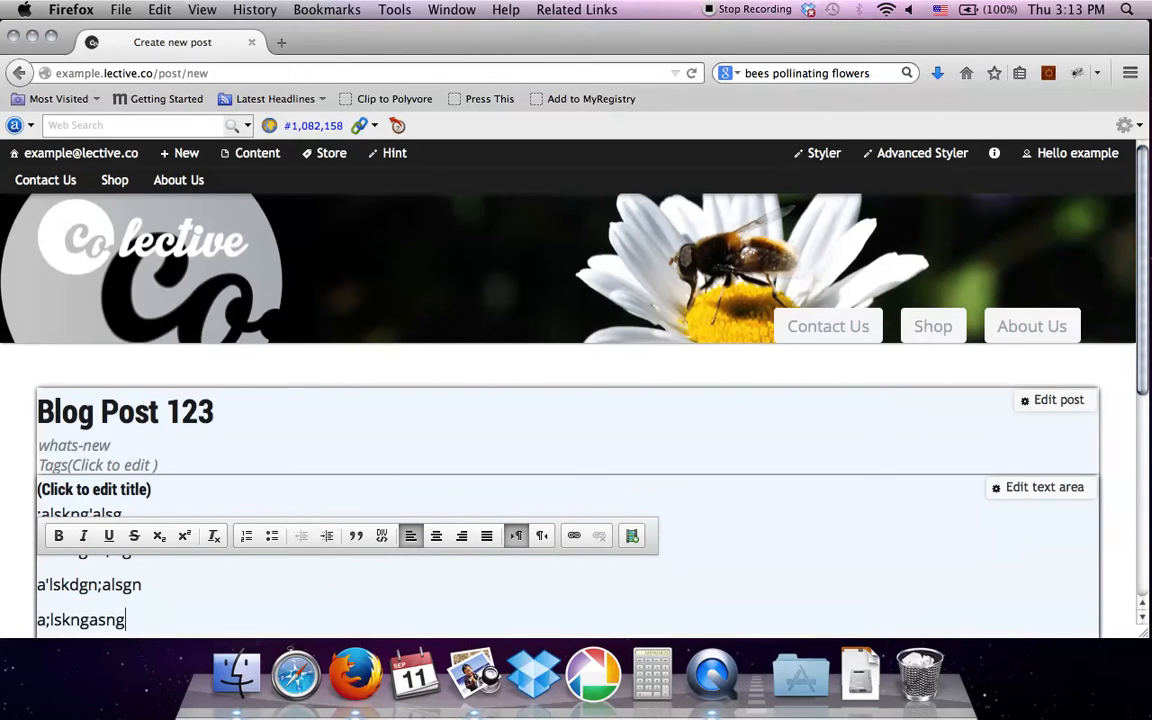
{"action": "key", "text": "Return"}
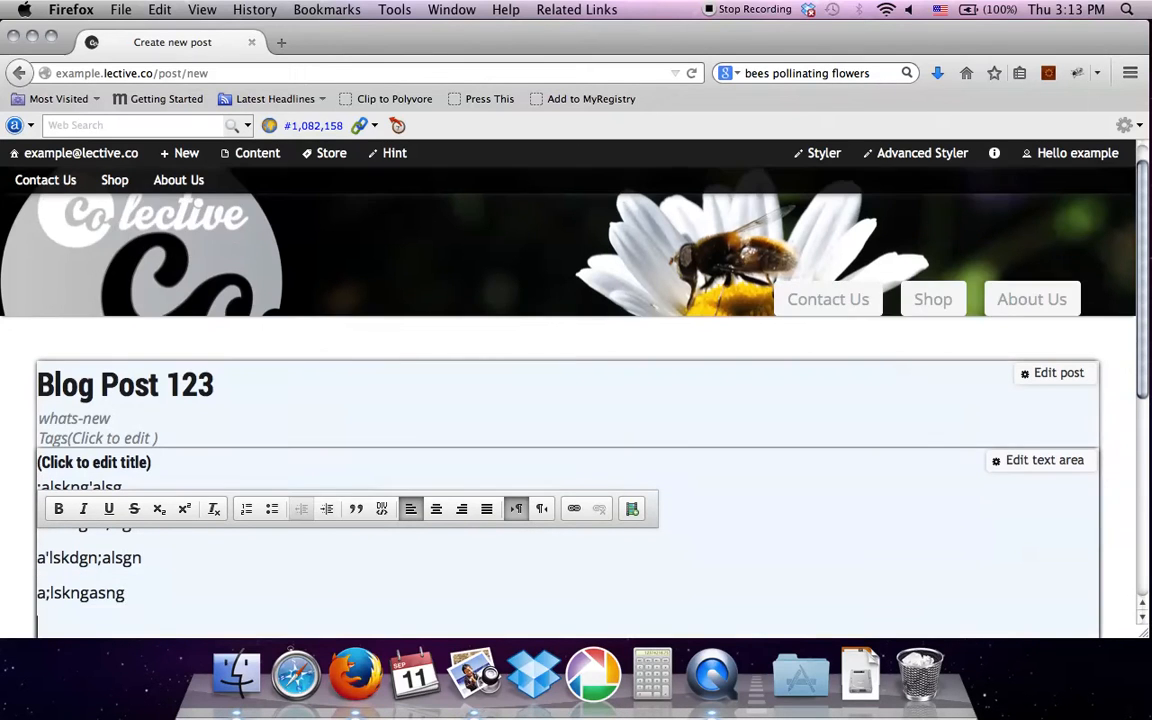
- Insert the picture of the bumblebee on the yellow flower below the body text
{"action": "left_click", "coordinate": [631, 511]}
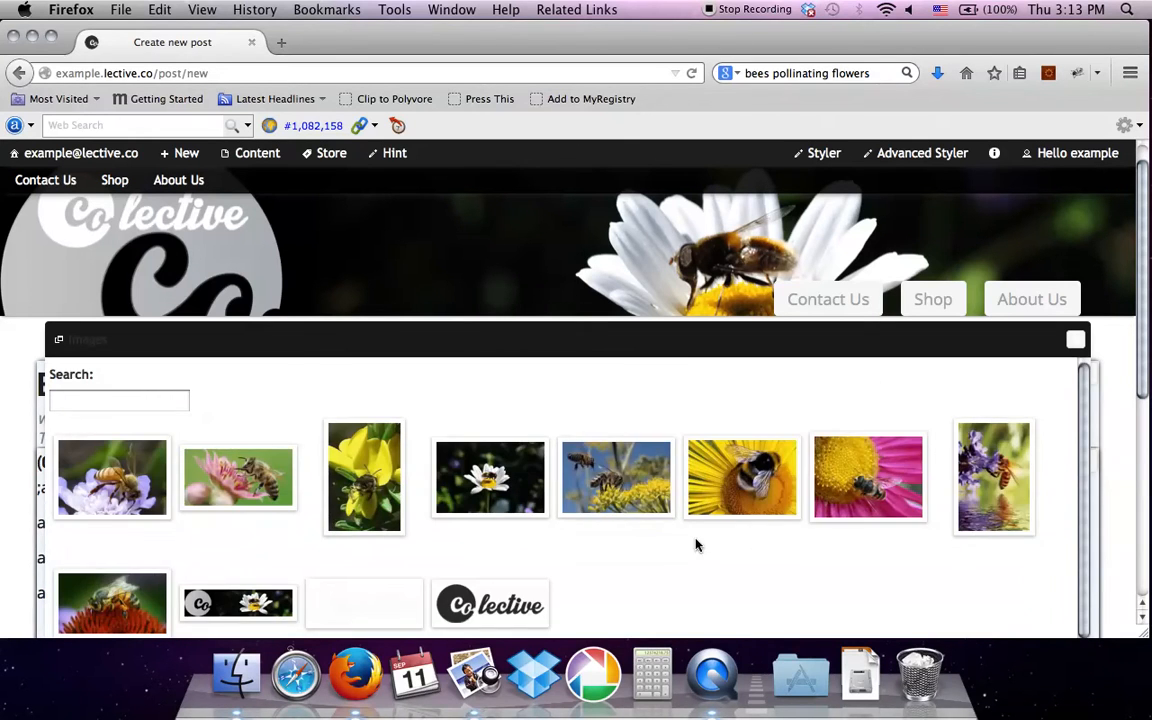
{"action": "left_click", "coordinate": [737, 481]}
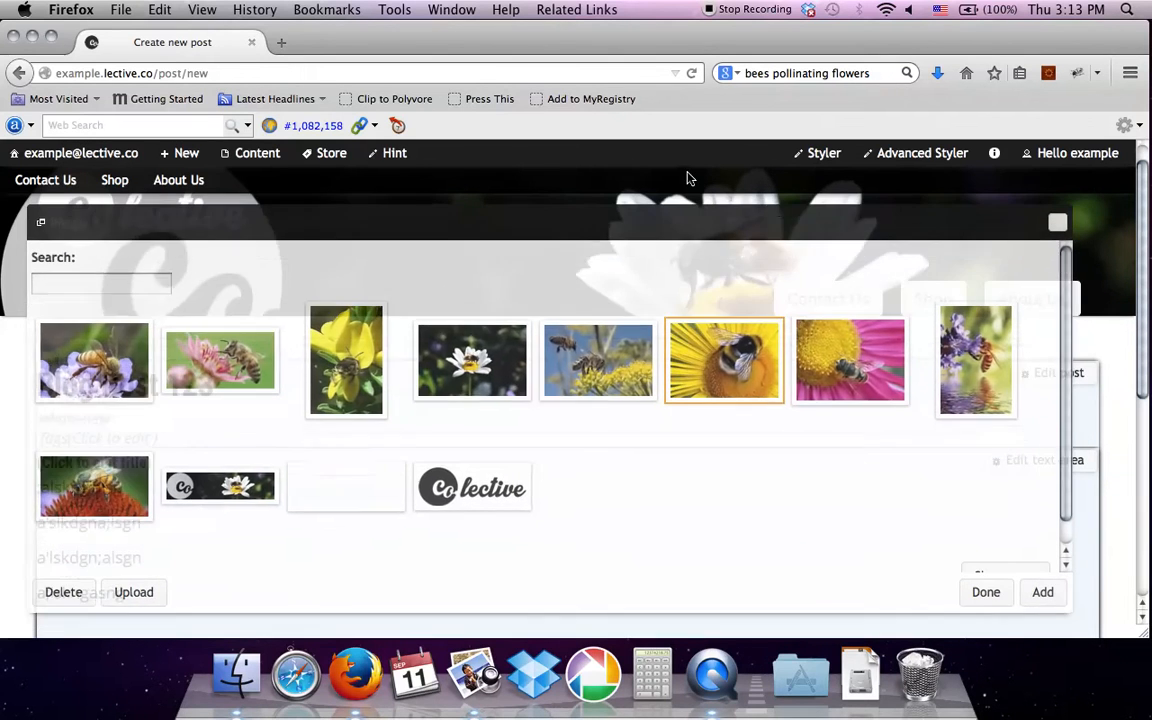
{"action": "left_click", "coordinate": [1042, 593]}
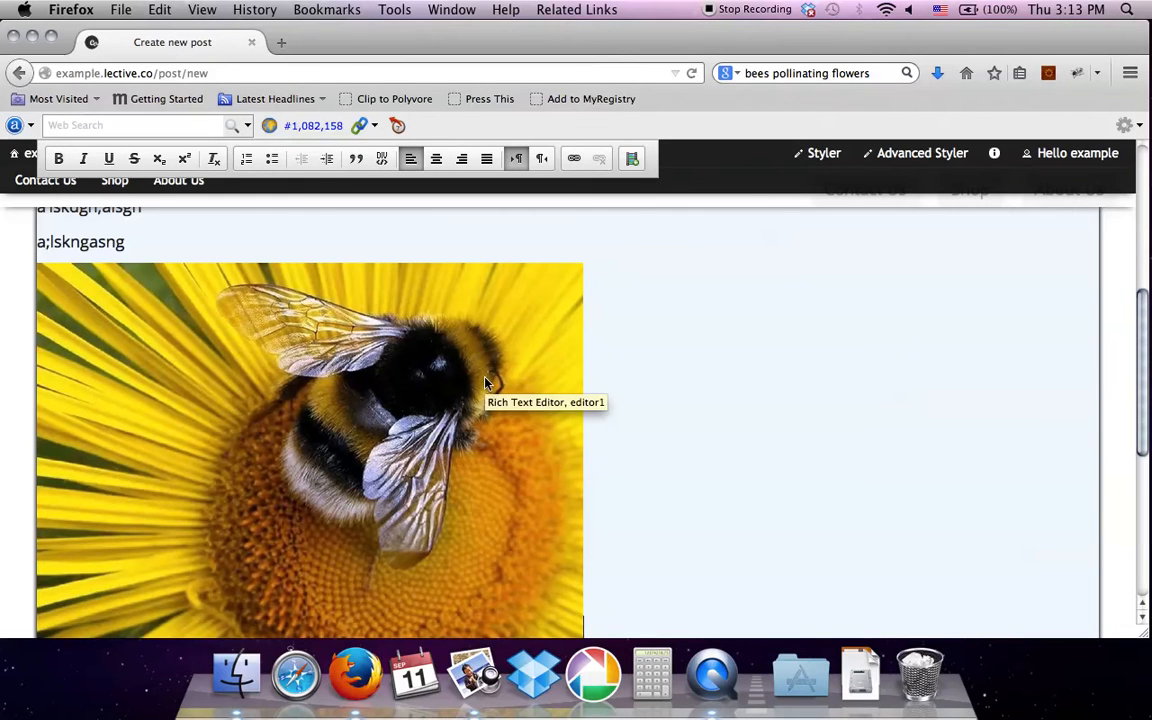
- Set the bee picture's width to 200 and its border to 5 in its image properties
{"action": "left_click", "coordinate": [356, 338]}
{"action": "right_click", "coordinate": [358, 336]}
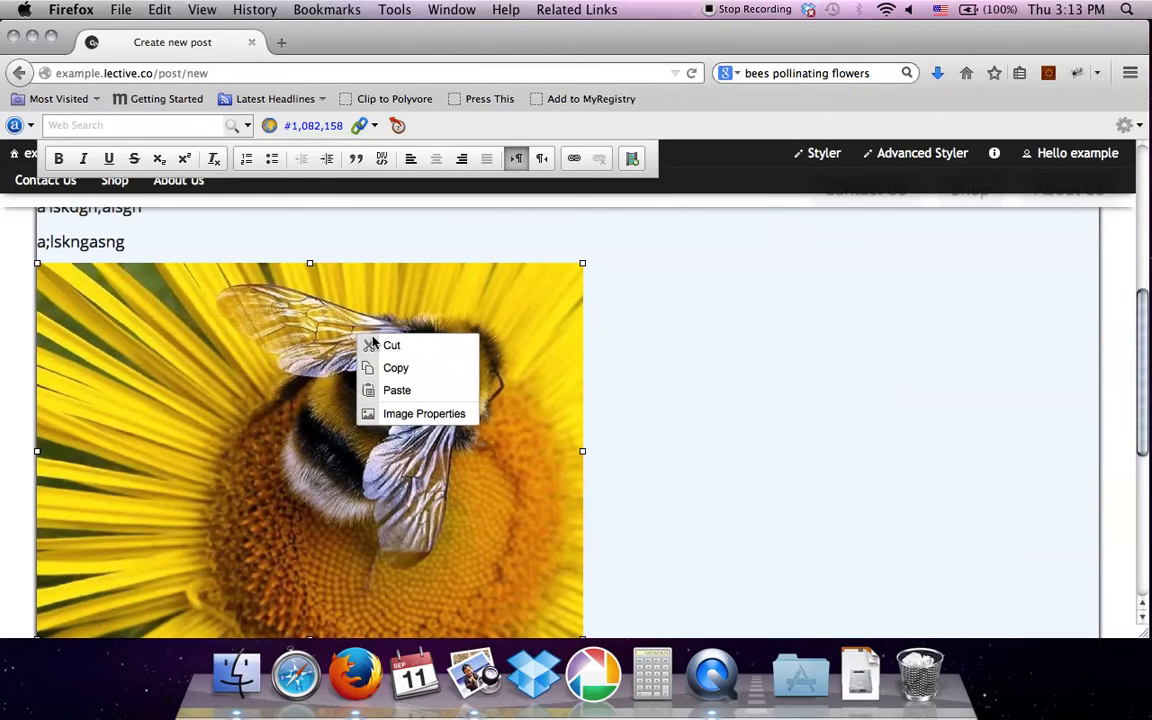
{"action": "left_click", "coordinate": [435, 414]}
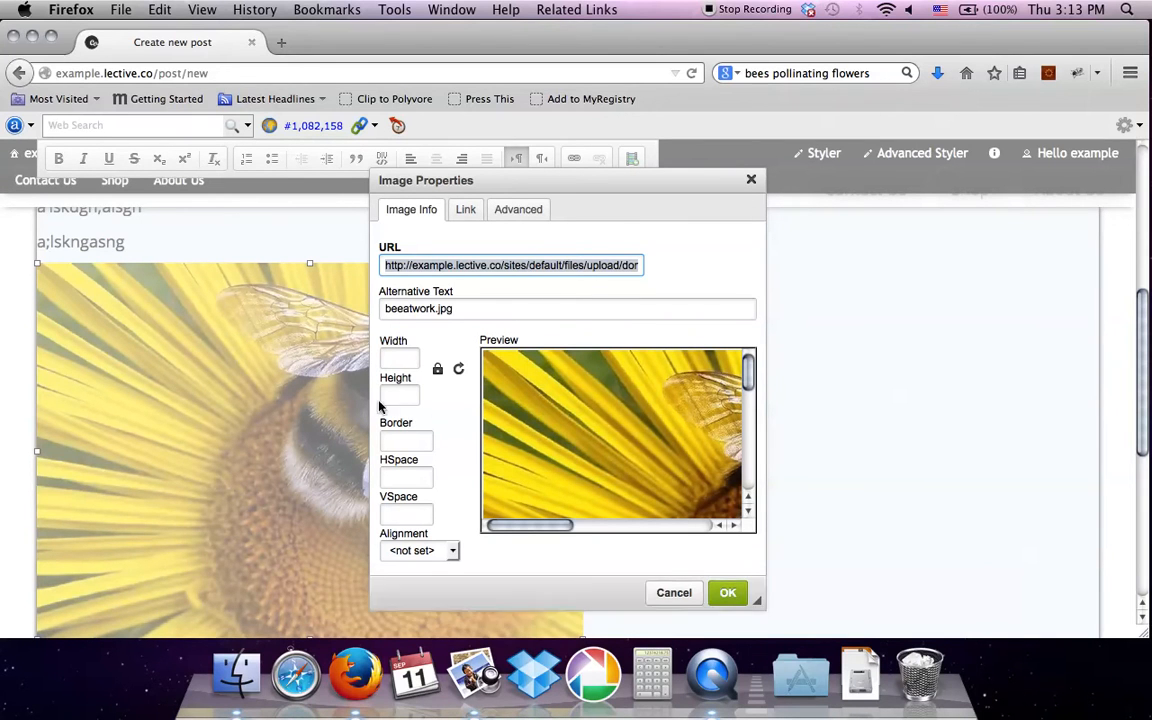
{"action": "left_click", "coordinate": [397, 362]}
{"action": "type", "text": "200"}
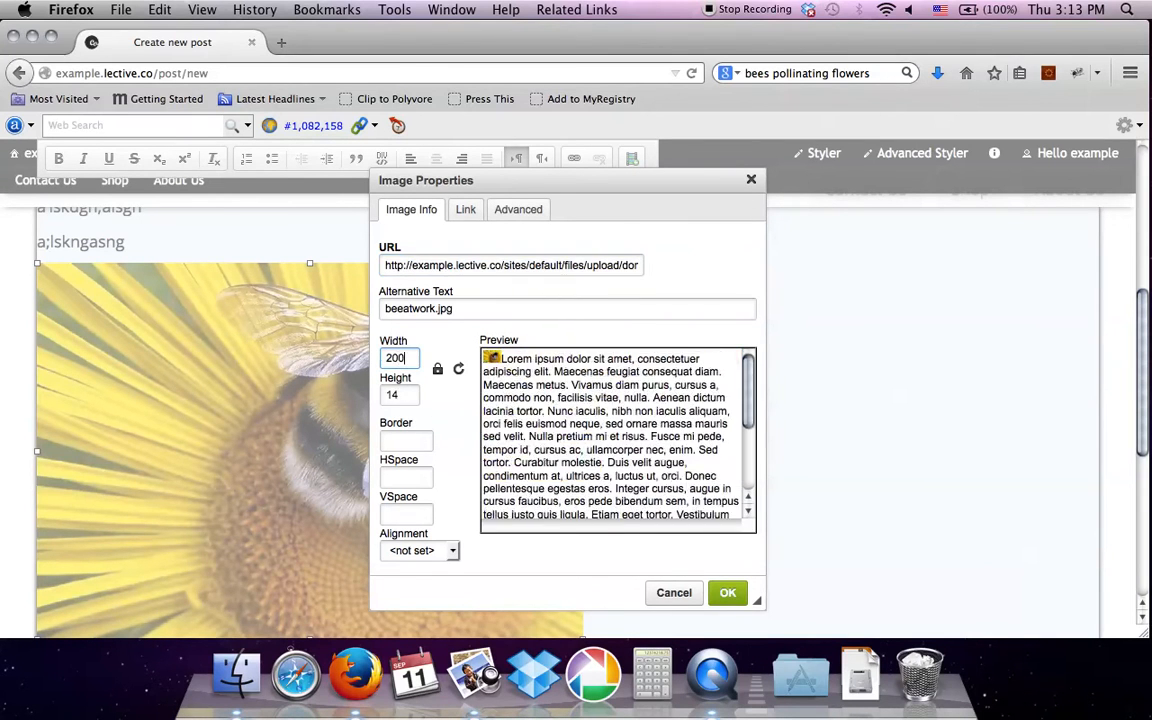
{"action": "left_click", "coordinate": [414, 447]}
{"action": "type", "text": "5"}
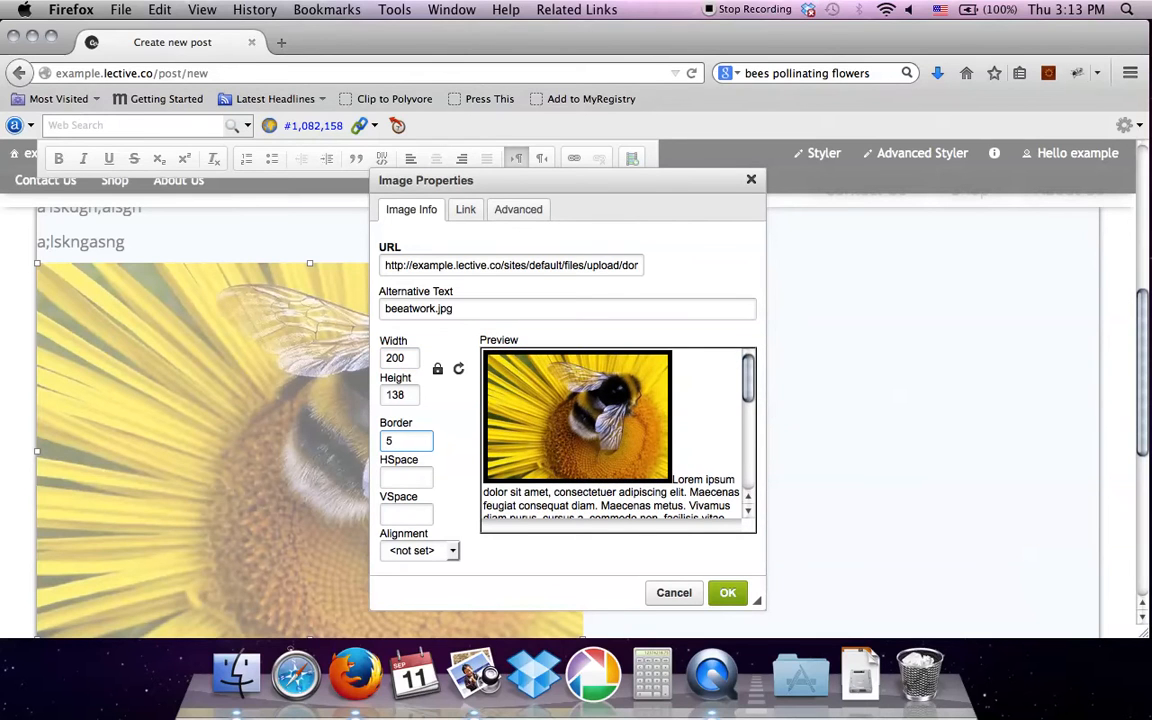
- Set the bee picture's HSpace and VSpace to 15 and its alignment to Left
{"action": "left_click", "coordinate": [418, 478]}
{"action": "type", "text": "15"}
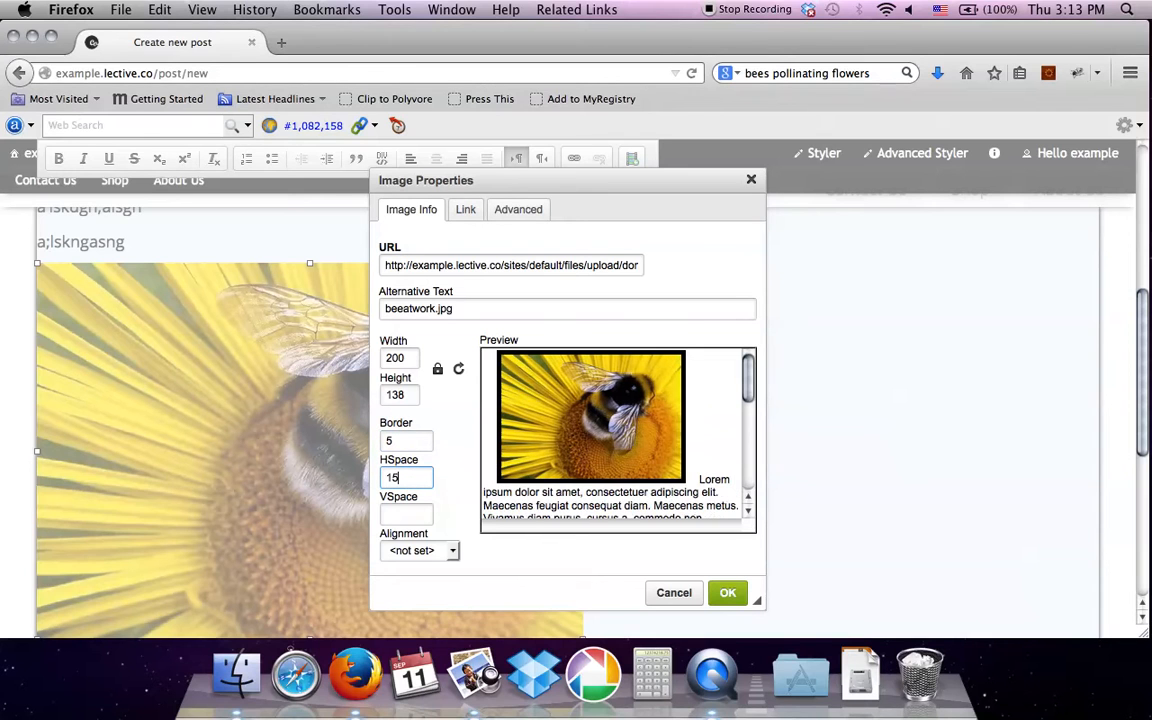
{"action": "key", "text": "Tab"}
{"action": "type", "text": "15"}
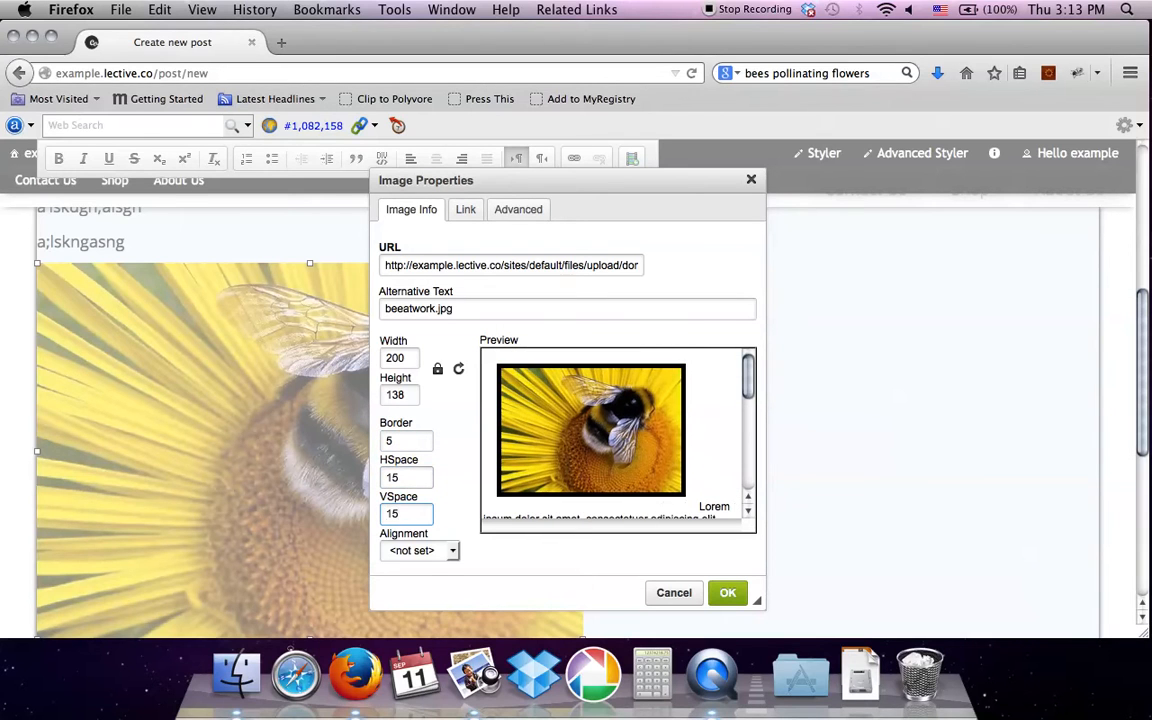
{"action": "left_click", "coordinate": [412, 550]}
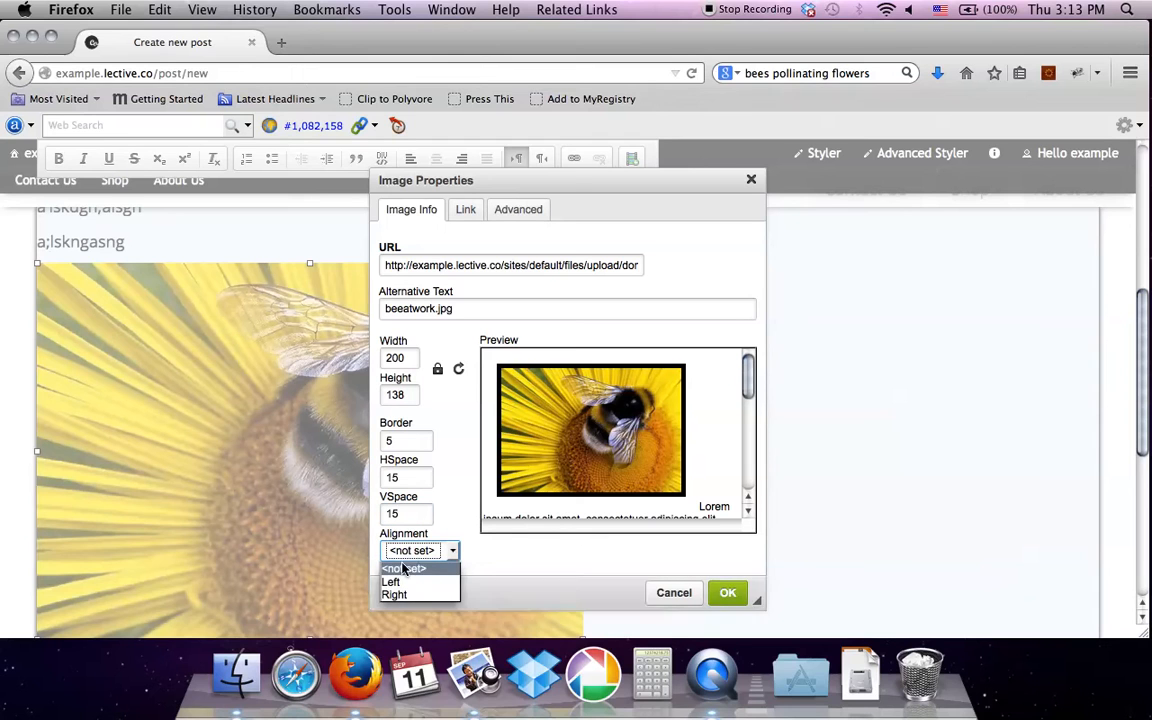
{"action": "left_click", "coordinate": [398, 582]}
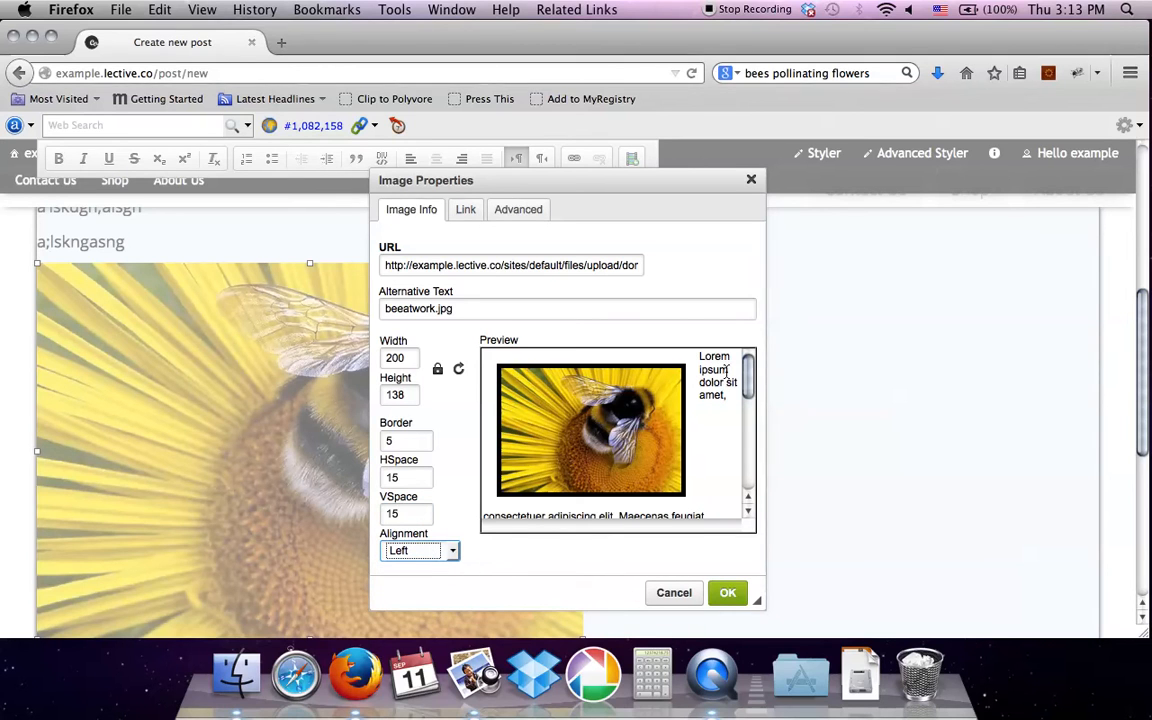
- Try New Window (_blank) as the picture's link target, return it to <not set> and discard all image property changes
{"action": "left_click", "coordinate": [464, 210]}
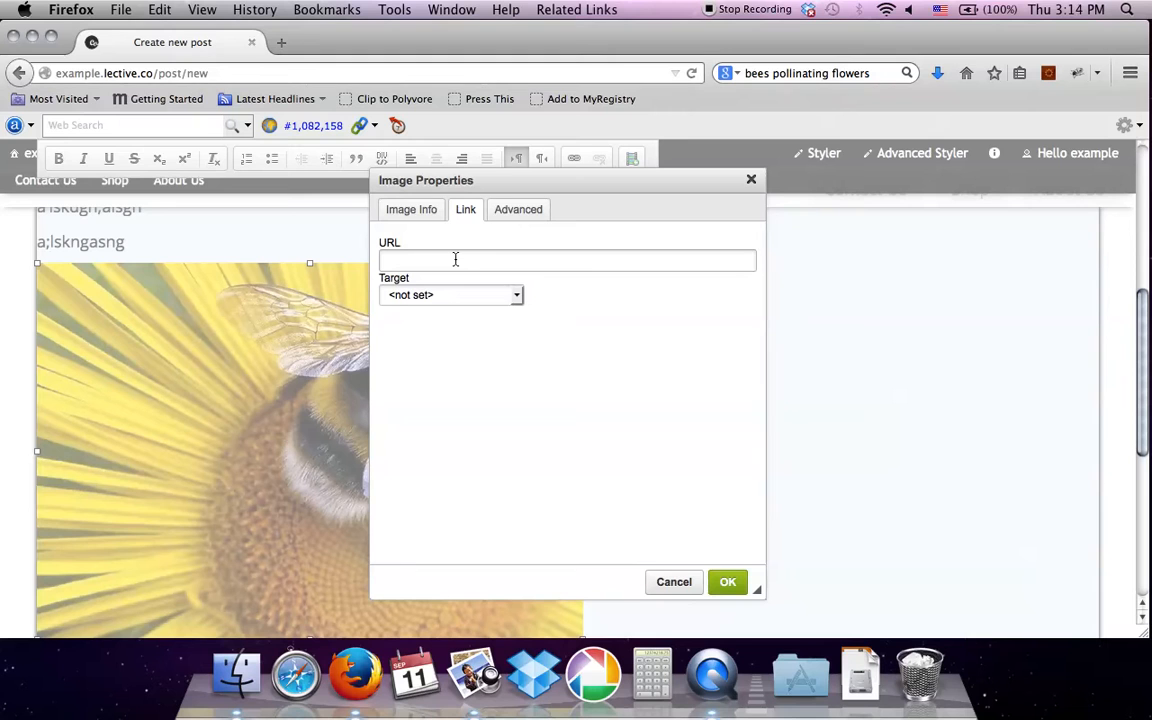
{"action": "left_click", "coordinate": [399, 301]}
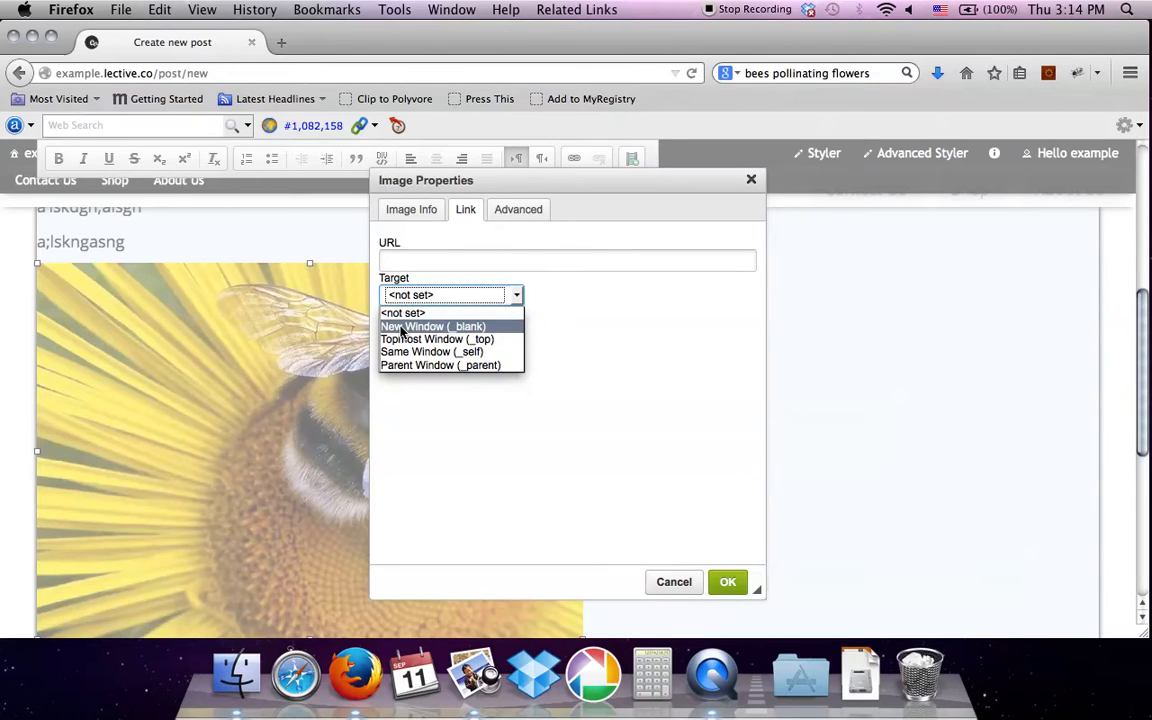
{"action": "left_click", "coordinate": [402, 330]}
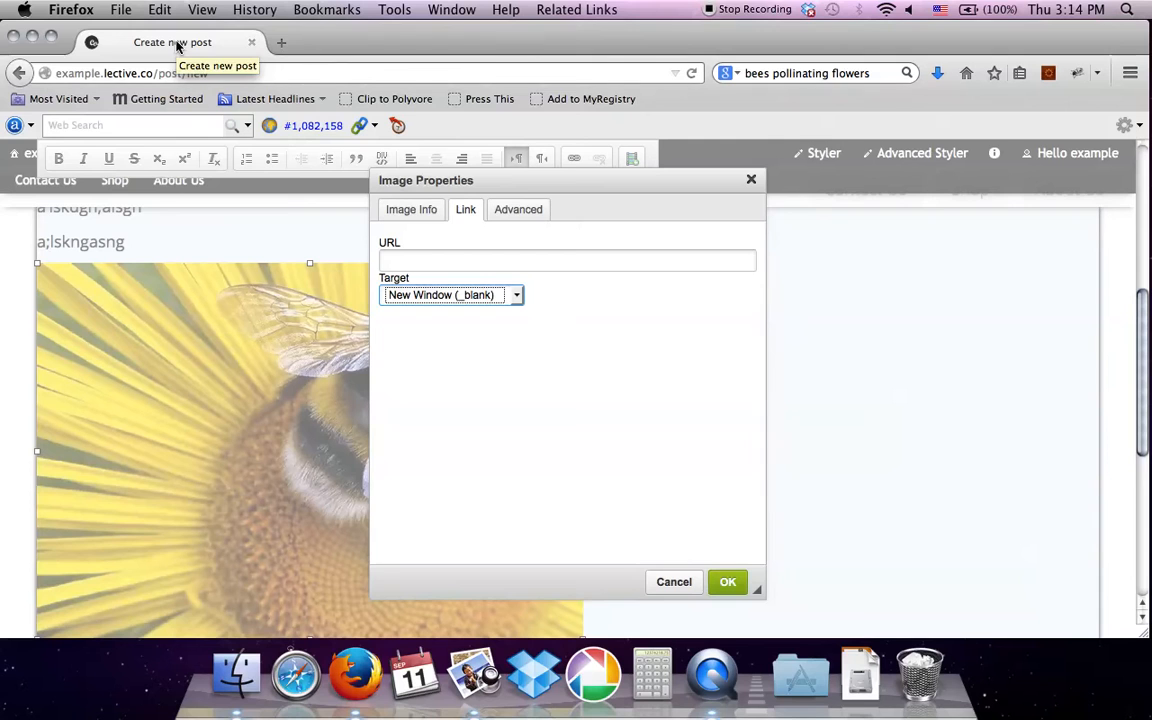
{"action": "left_click", "coordinate": [438, 300]}
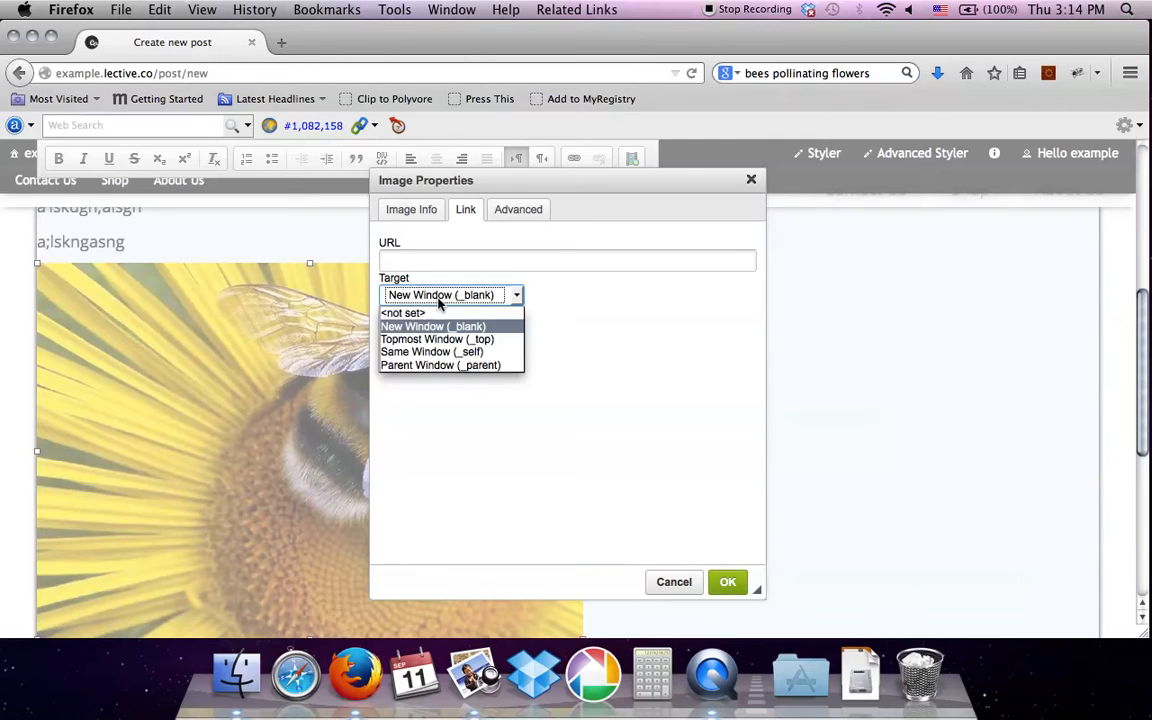
{"action": "left_click", "coordinate": [410, 313]}
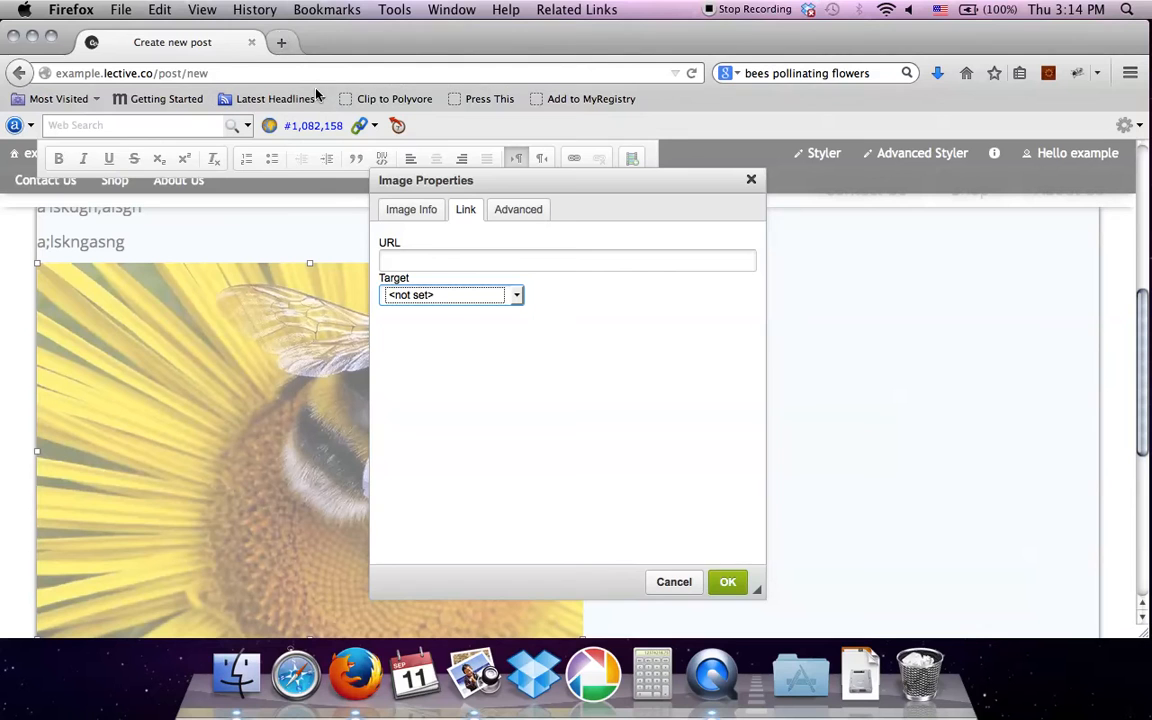
{"action": "left_click", "coordinate": [675, 583]}
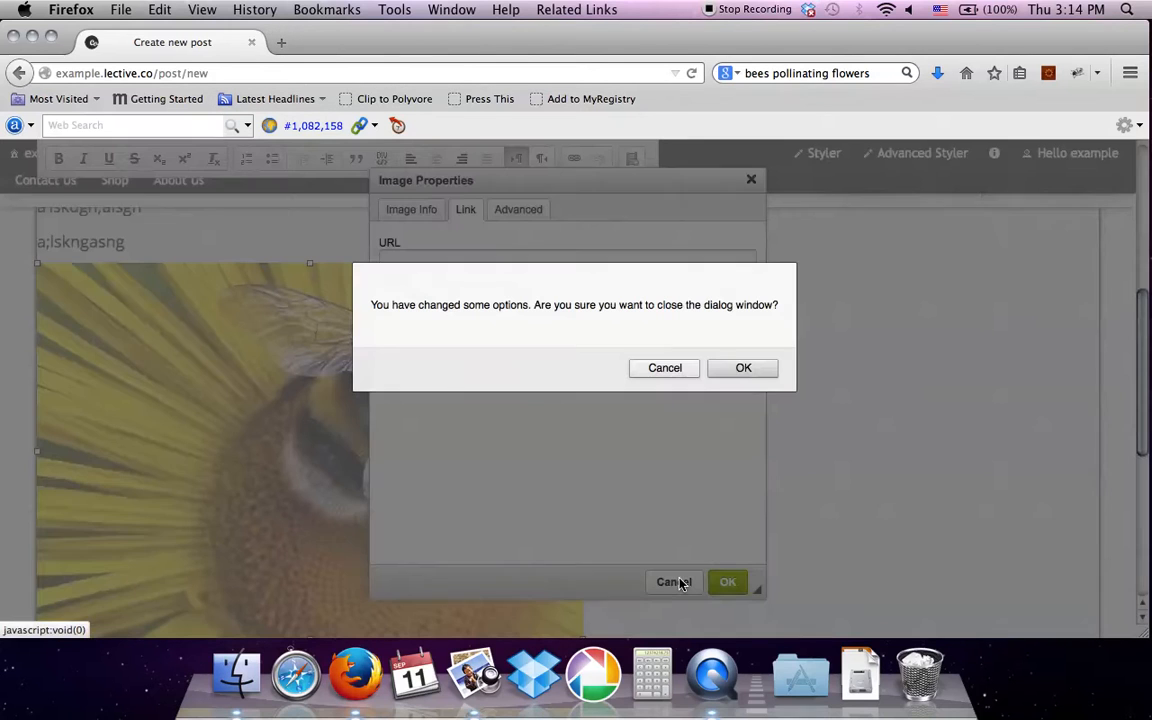
{"action": "left_click", "coordinate": [731, 375]}
- Reopen the bee picture's image properties and set the width to 200 and the border to 5
{"action": "right_click", "coordinate": [381, 350]}
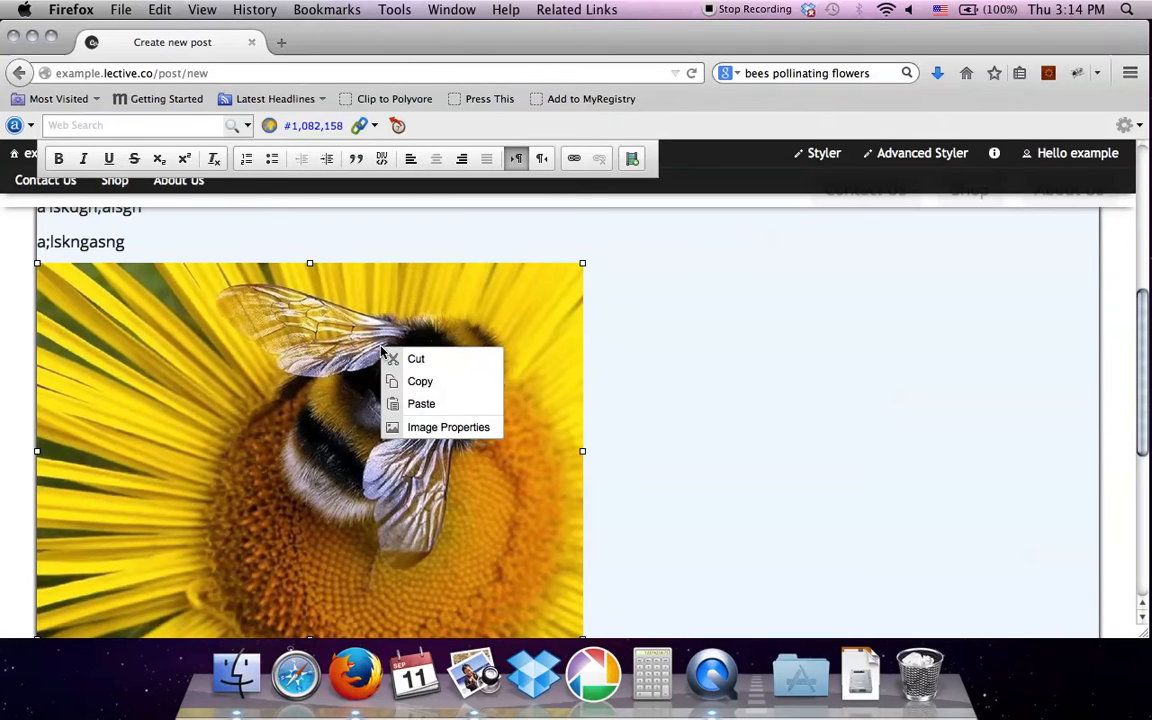
{"action": "left_click", "coordinate": [426, 428]}
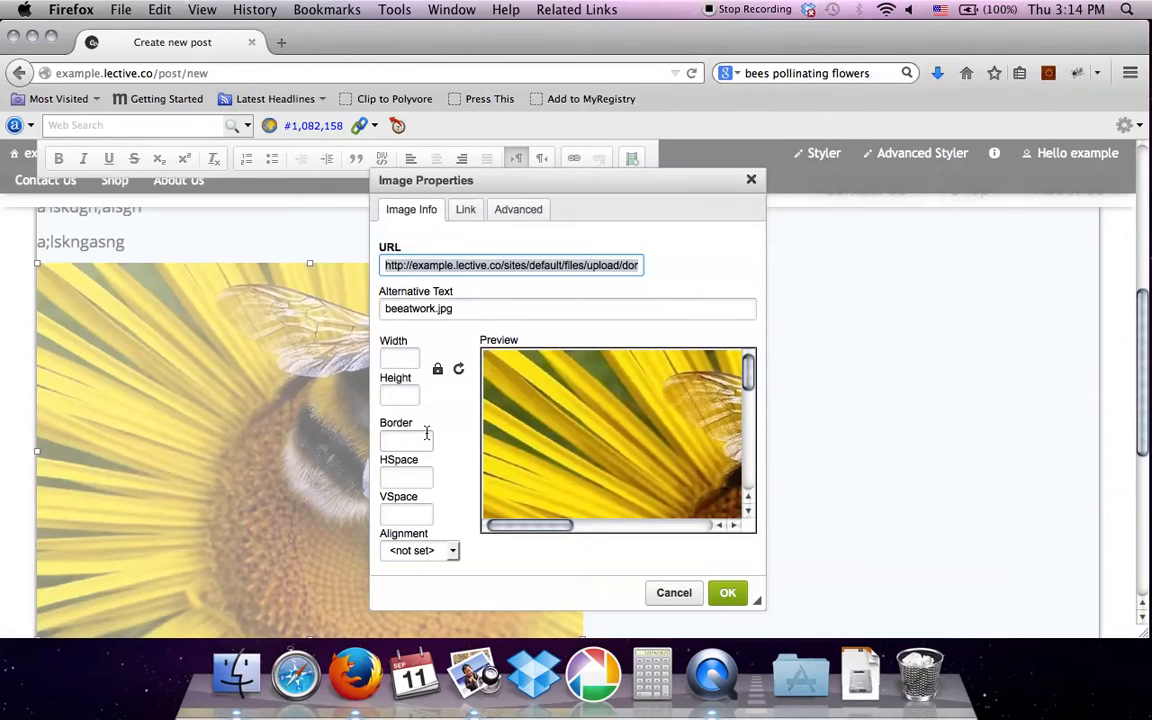
{"action": "left_click", "coordinate": [400, 358]}
{"action": "type", "text": "200"}
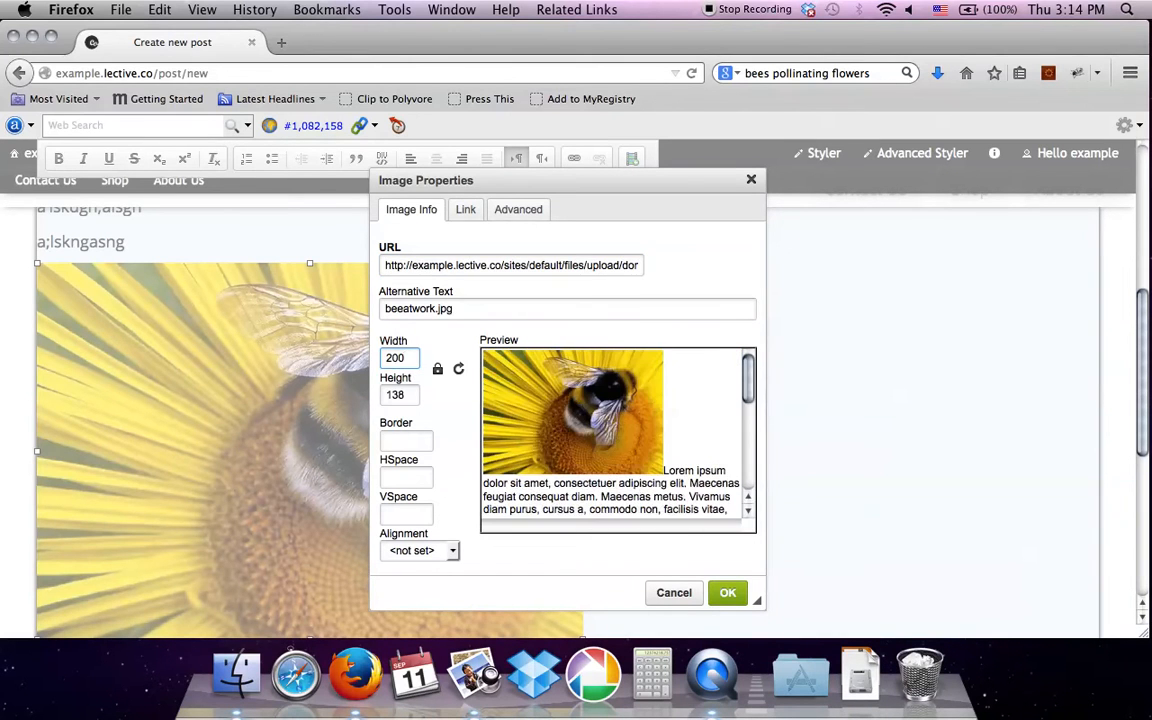
{"action": "left_click", "coordinate": [400, 441]}
{"action": "type", "text": "5"}
- Set the bee picture's HSpace and VSpace to 15 and its alignment to Left, and apply the image properties
{"action": "left_click", "coordinate": [388, 482]}
{"action": "type", "text": "15"}
{"action": "left_click", "coordinate": [390, 514]}
{"action": "type", "text": "15"}
{"action": "left_click", "coordinate": [410, 549]}
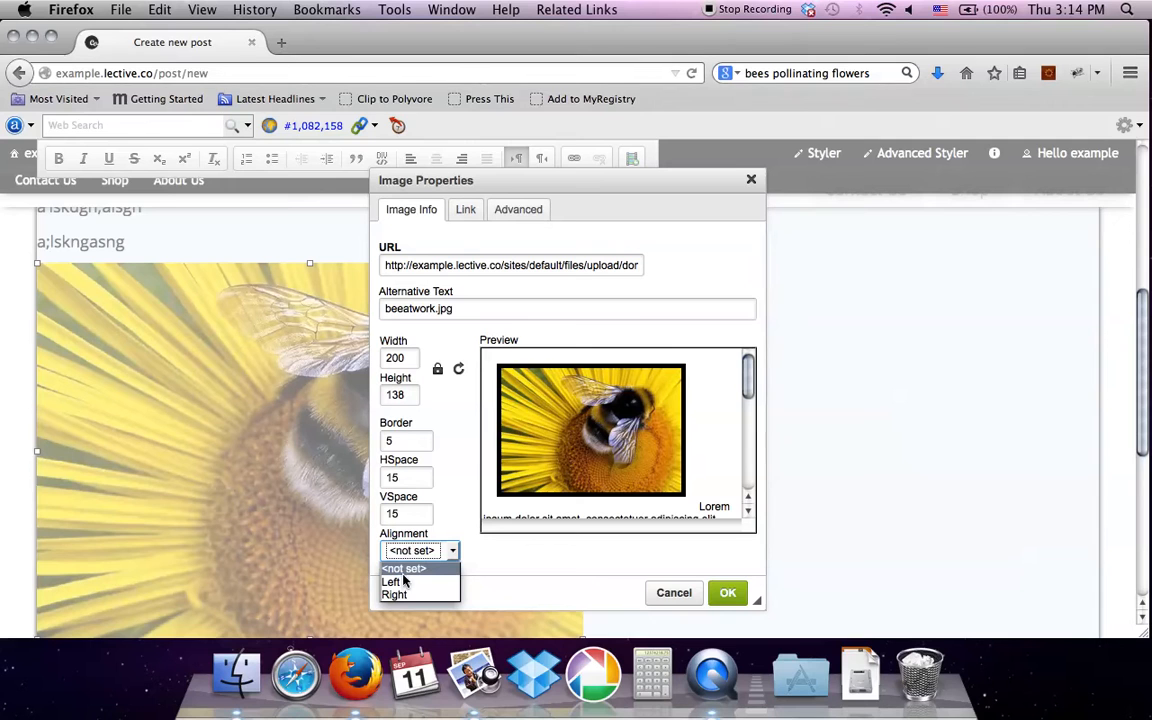
{"action": "left_click", "coordinate": [400, 582]}
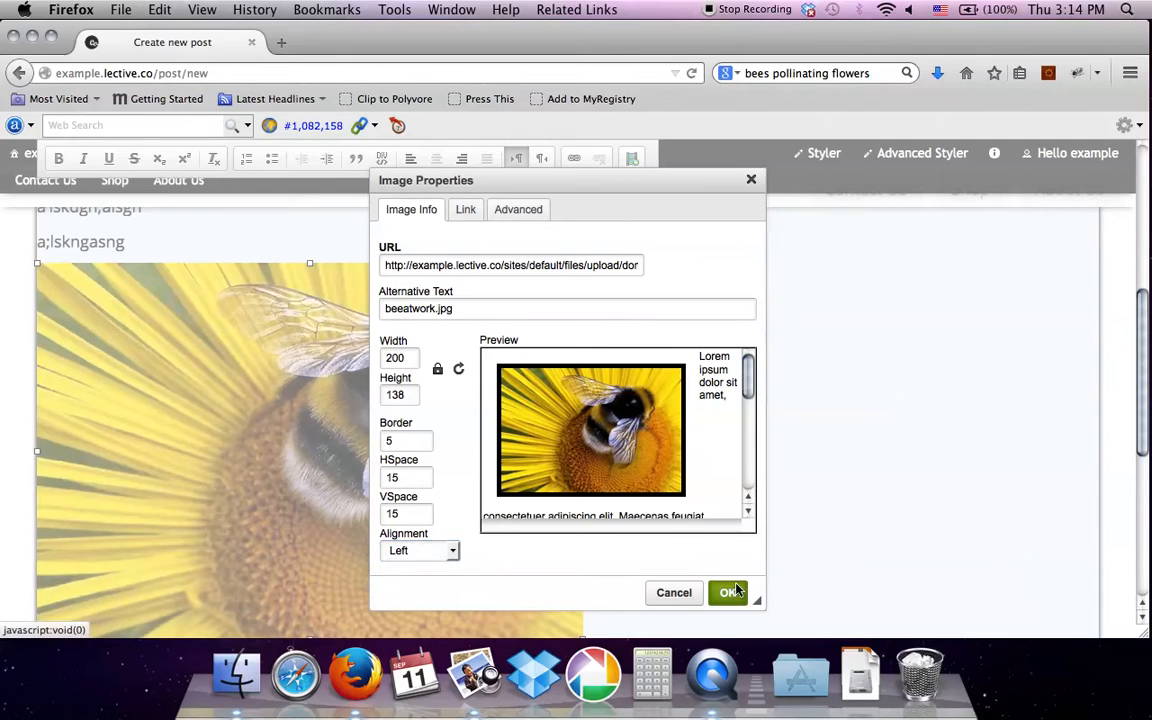
{"action": "left_click", "coordinate": [727, 592]}
- Link the body text's last line, a;lskngasng, to the URL /page/contact-us with protocol <other>
{"action": "left_click_drag", "start_coordinate": [155, 270], "coordinate": [40, 250]}
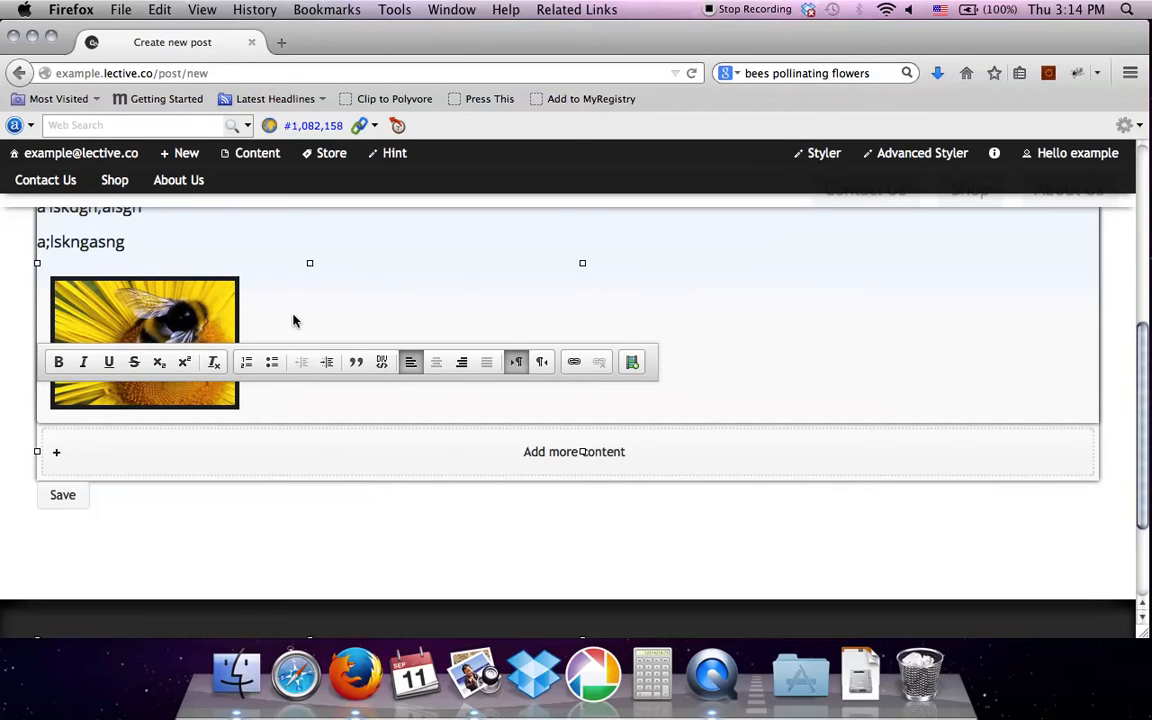
{"action": "scroll", "coordinate": [363, 283], "scroll_direction": "up", "scroll_amount": 3}
{"action": "scroll", "coordinate": [363, 285], "scroll_direction": "up", "scroll_amount": 1}
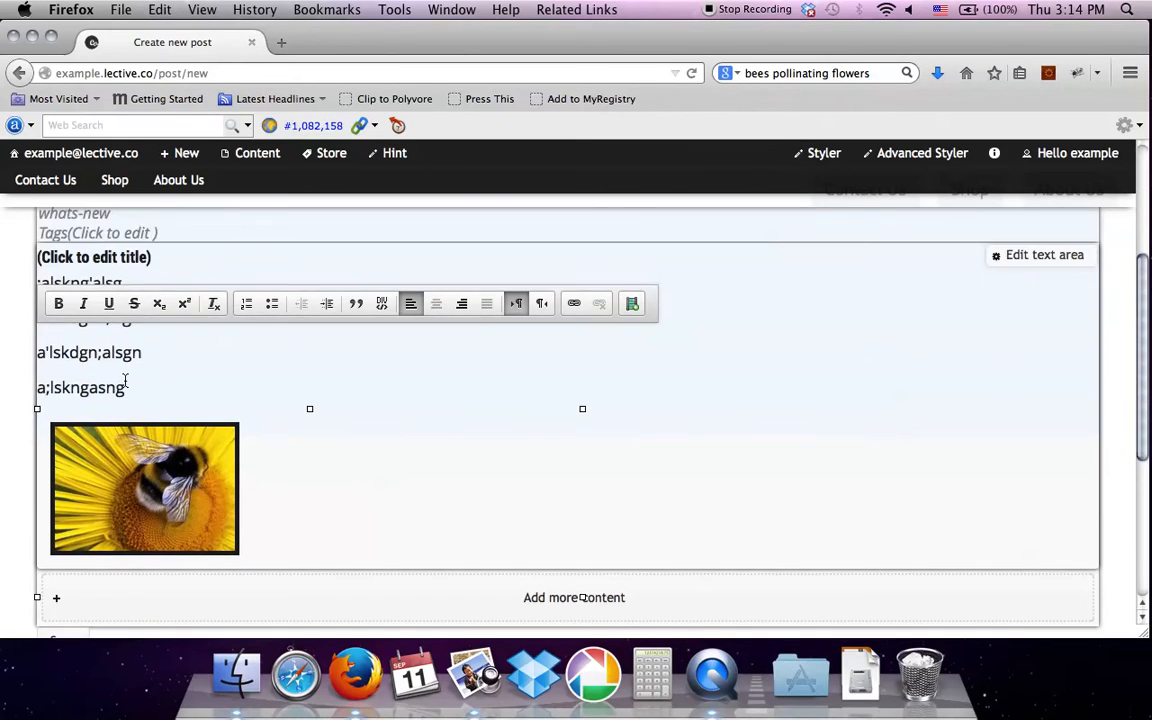
{"action": "left_click_drag", "start_coordinate": [129, 388], "coordinate": [31, 391]}
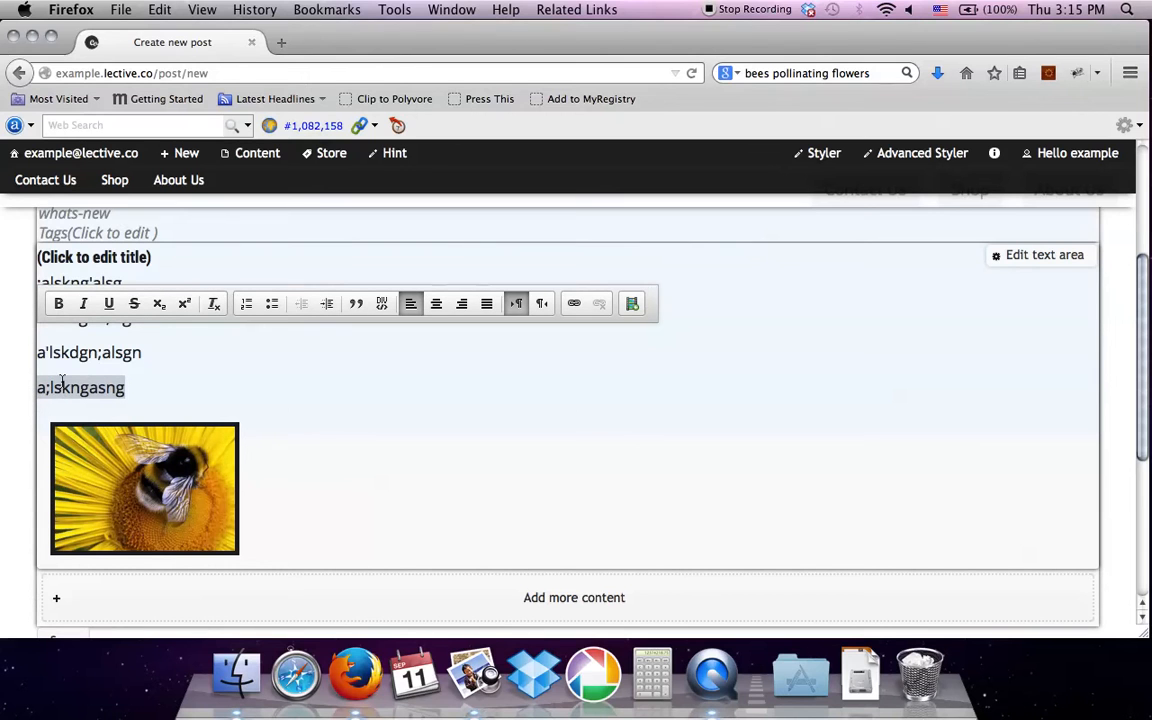
{"action": "left_click", "coordinate": [574, 305]}
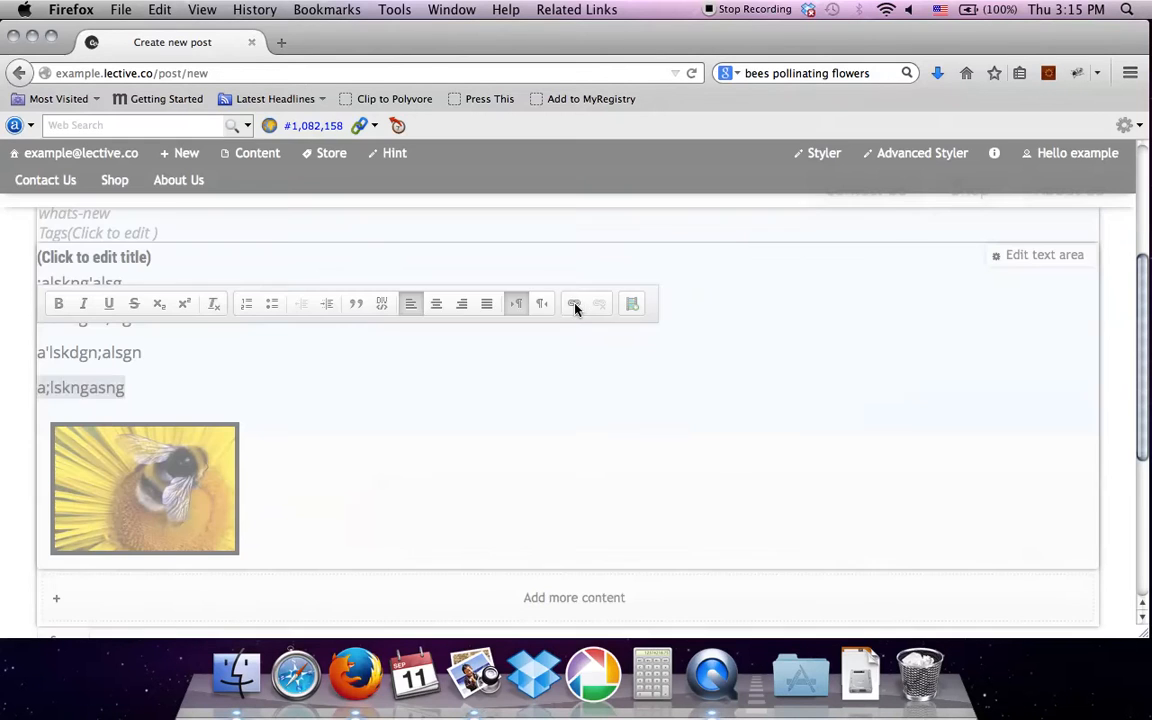
{"action": "type", "text": "p"}
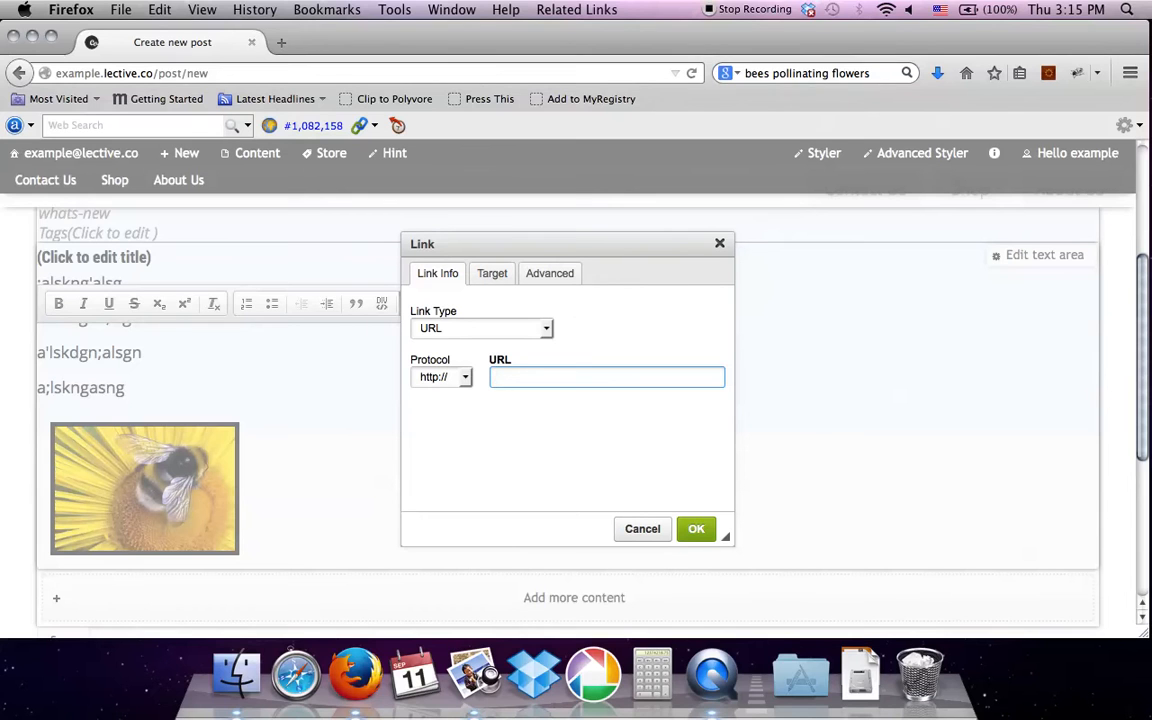
{"action": "type", "text": "/contac"}
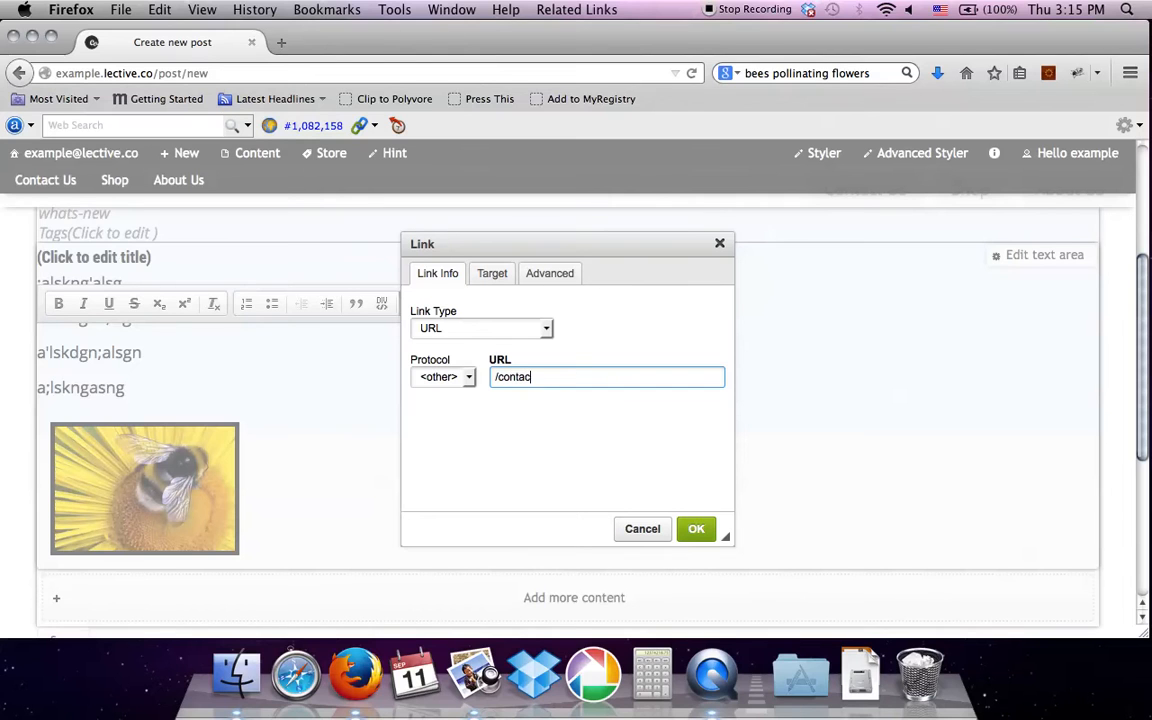
{"action": "type", "text": "t"}
{"action": "key", "text": "BackSpace"}
{"action": "type", "text": "page/cont"}
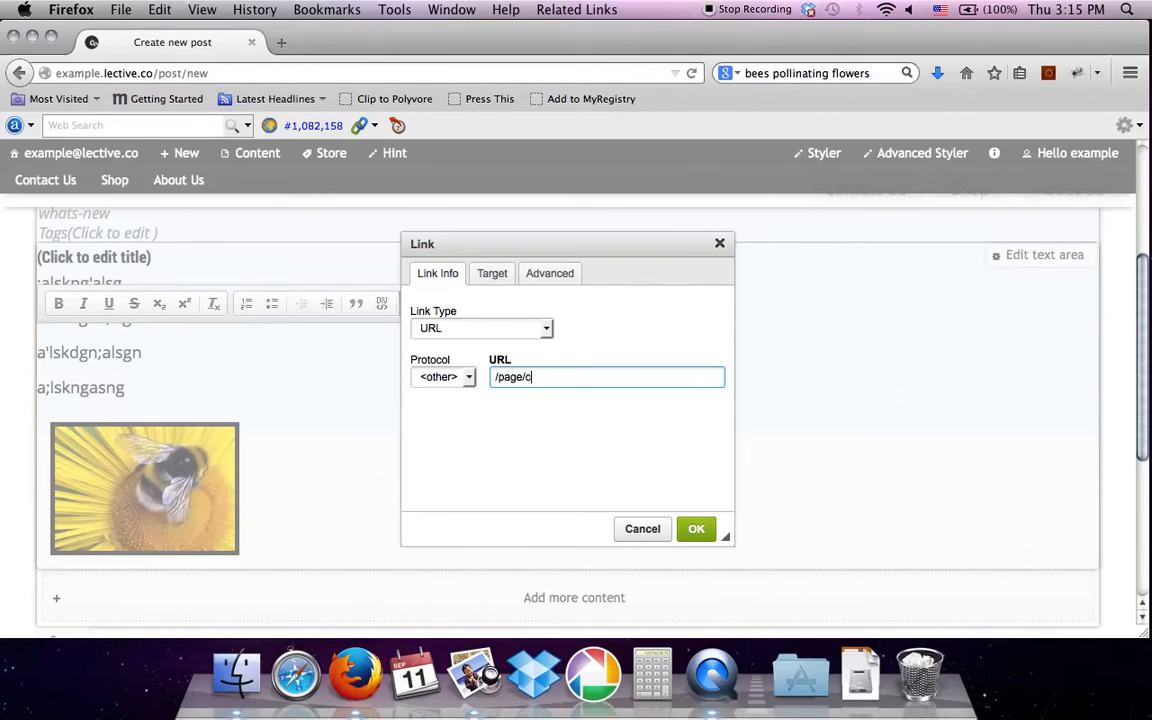
{"action": "type", "text": "act"}
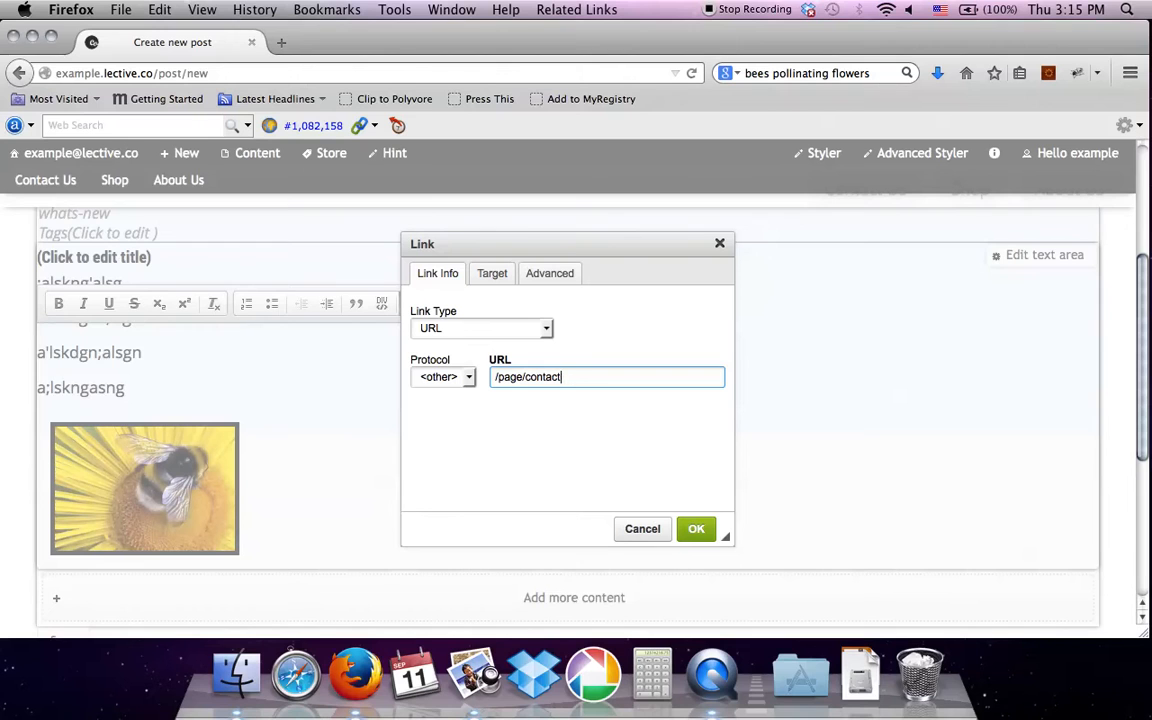
{"action": "type", "text": "0u-us"}
{"action": "left_click", "coordinate": [712, 531]}
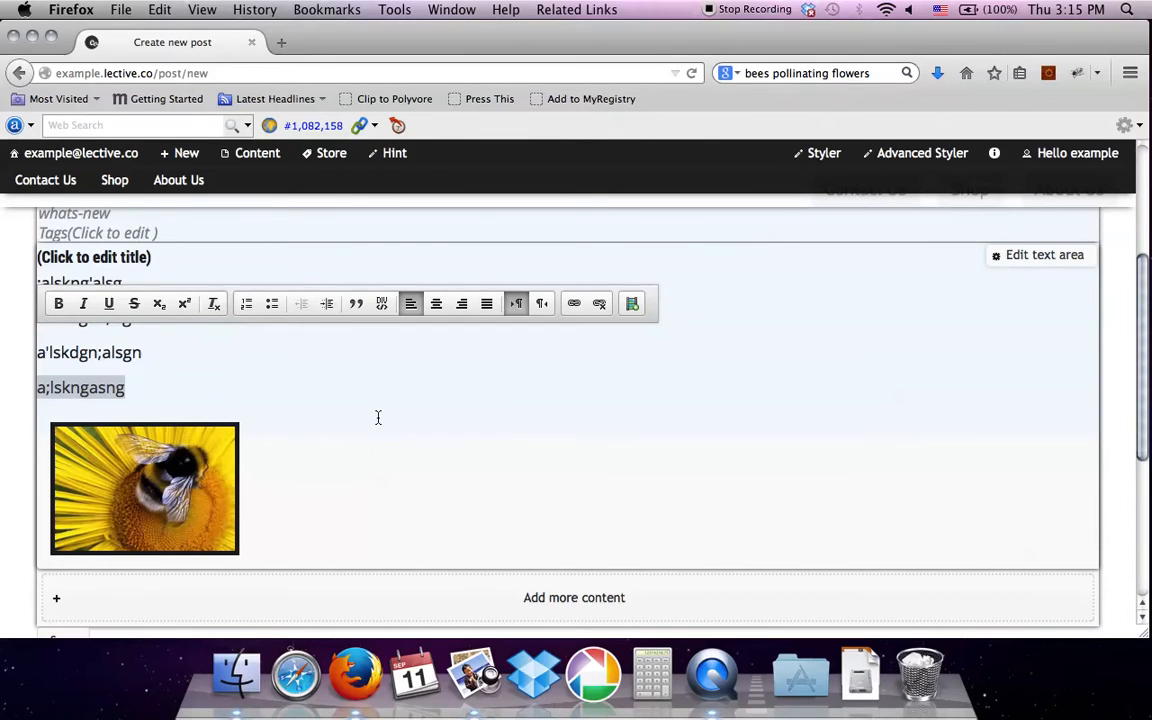
- Save the new blog post
{"action": "scroll", "coordinate": [378, 417], "scroll_direction": "down", "scroll_amount": 1}
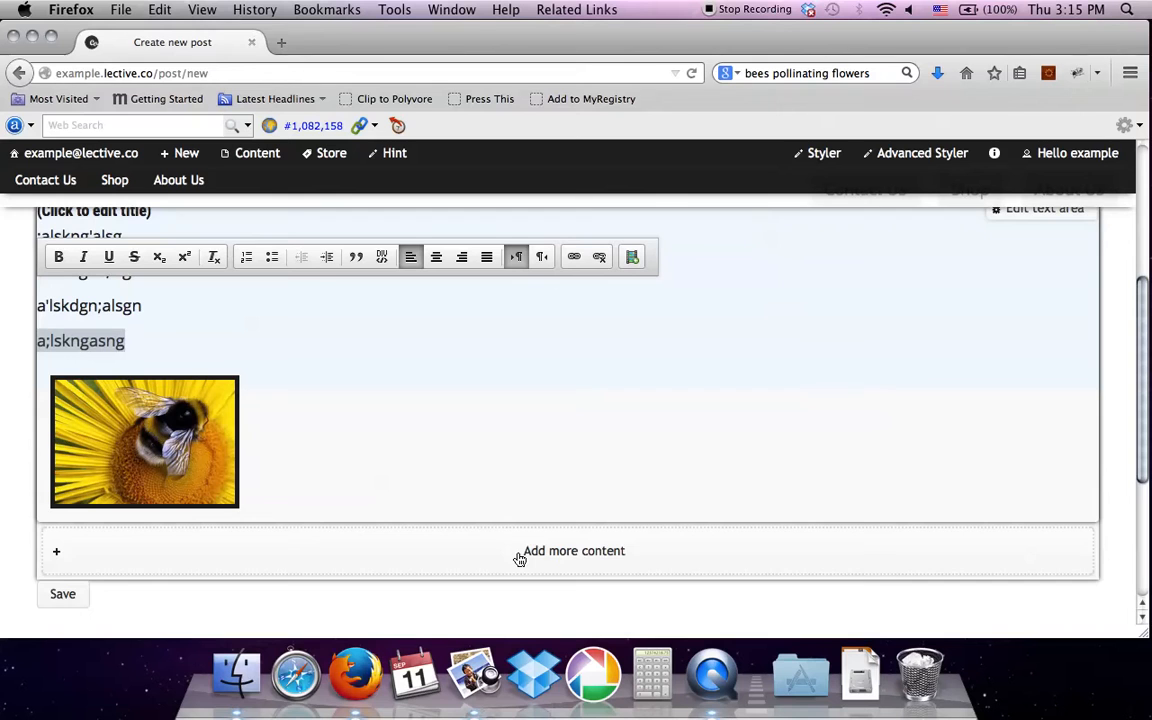
{"action": "scroll", "coordinate": [519, 558], "scroll_direction": "up", "scroll_amount": 2}
{"action": "scroll", "coordinate": [518, 558], "scroll_direction": "down", "scroll_amount": 1}
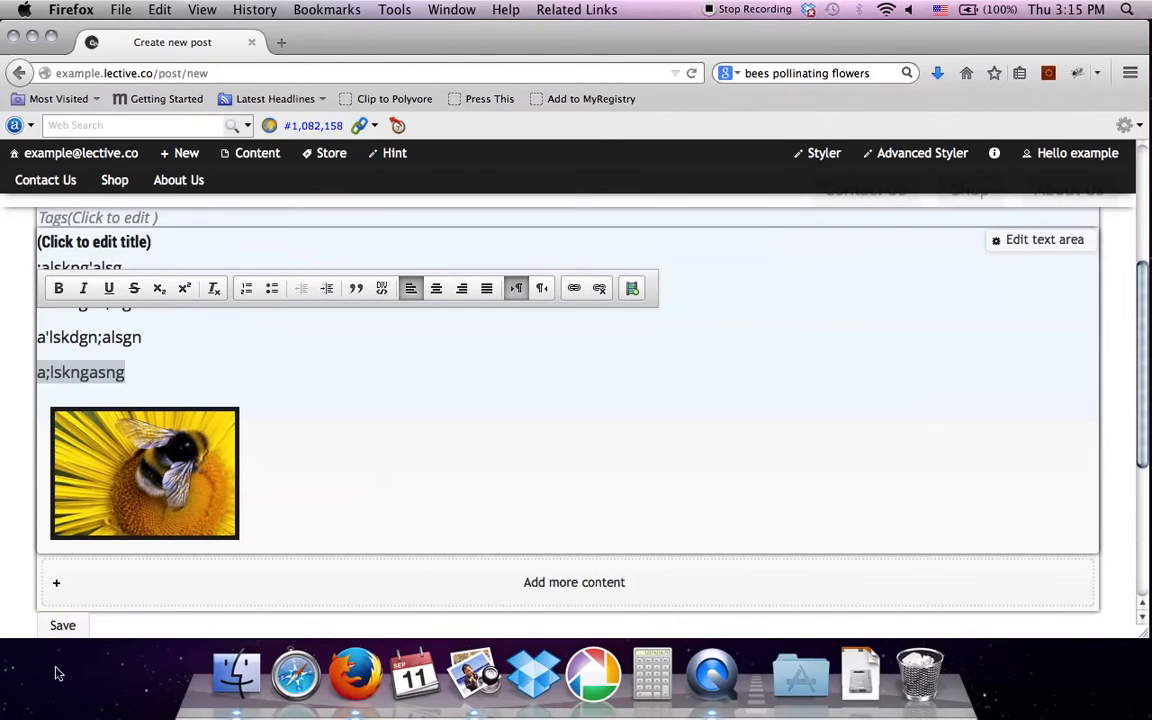
{"action": "left_click", "coordinate": [63, 626]}
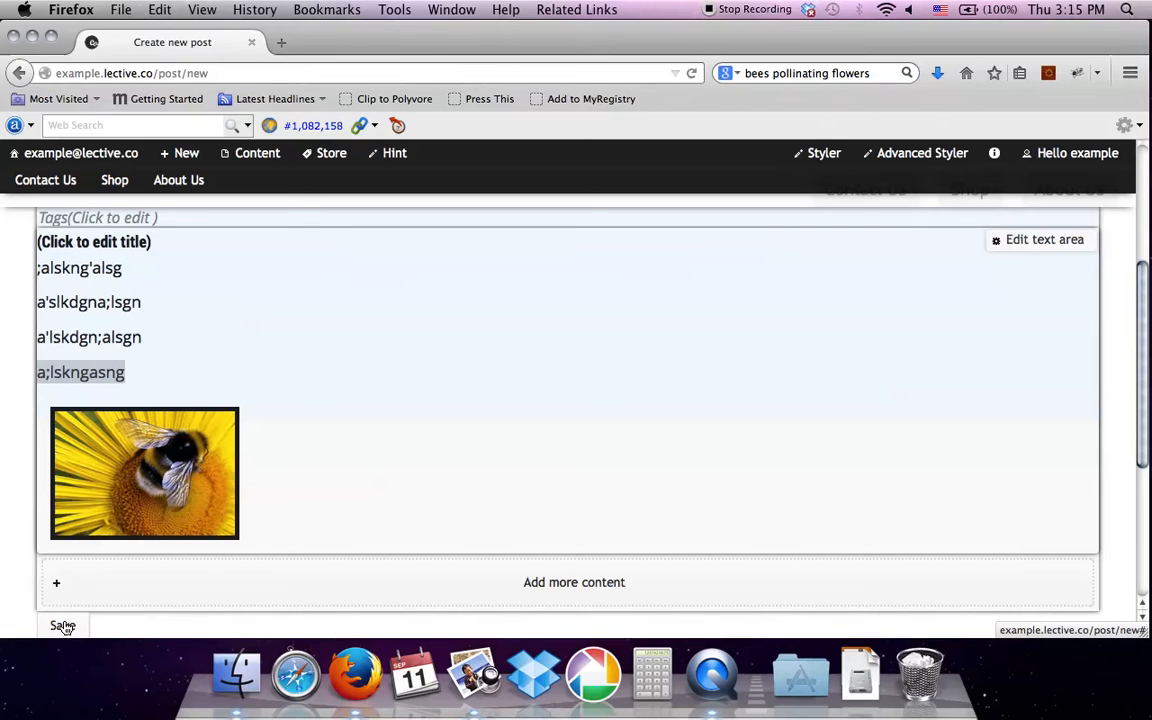
{"action": "left_click", "coordinate": [63, 626]}
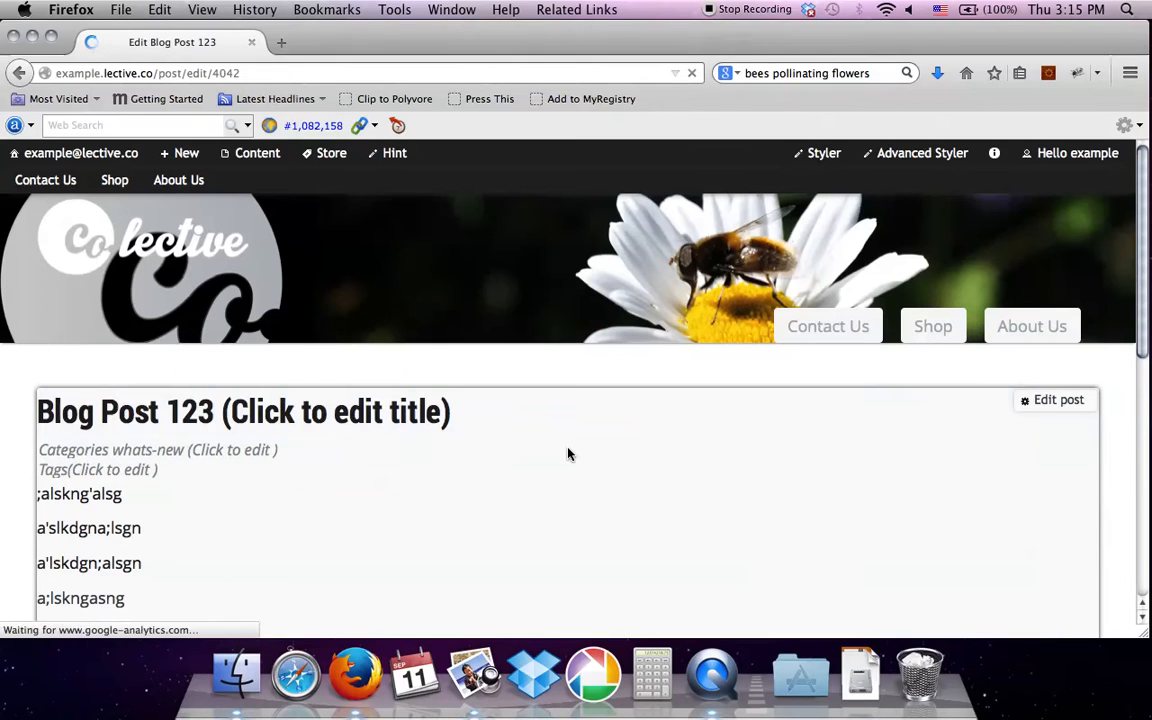
- Set Blog Post 123's status to Publish in the post settings and close the settings
{"action": "left_click", "coordinate": [1056, 401]}
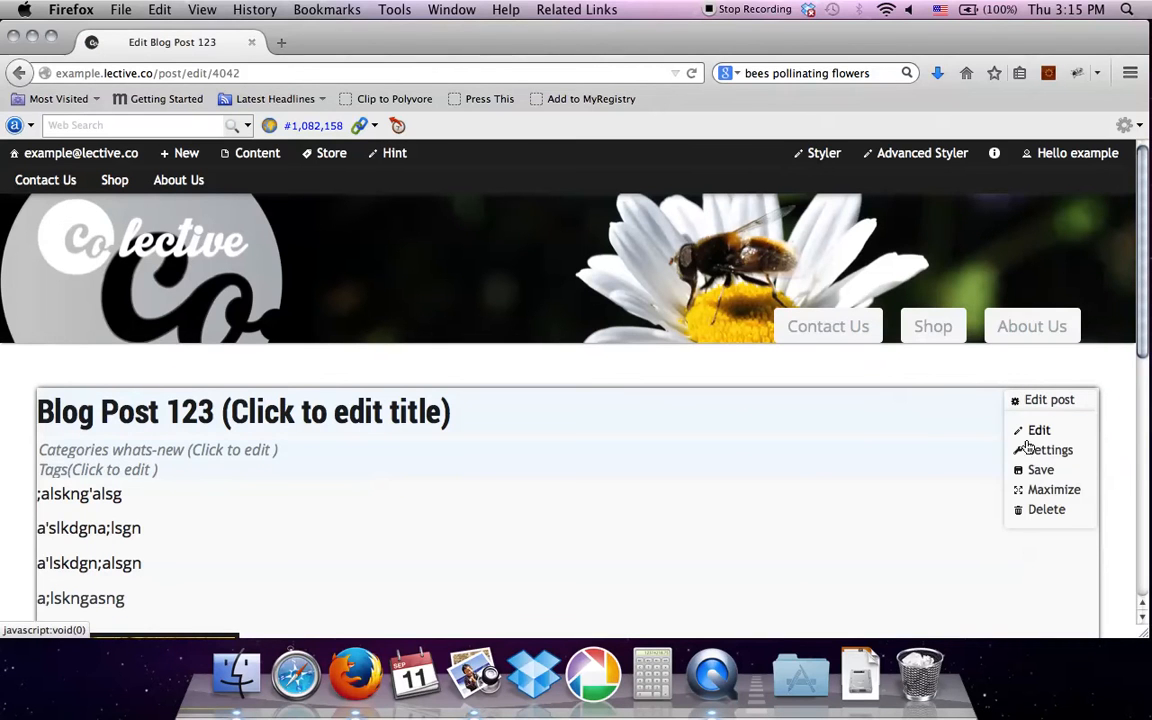
{"action": "left_click", "coordinate": [1045, 451]}
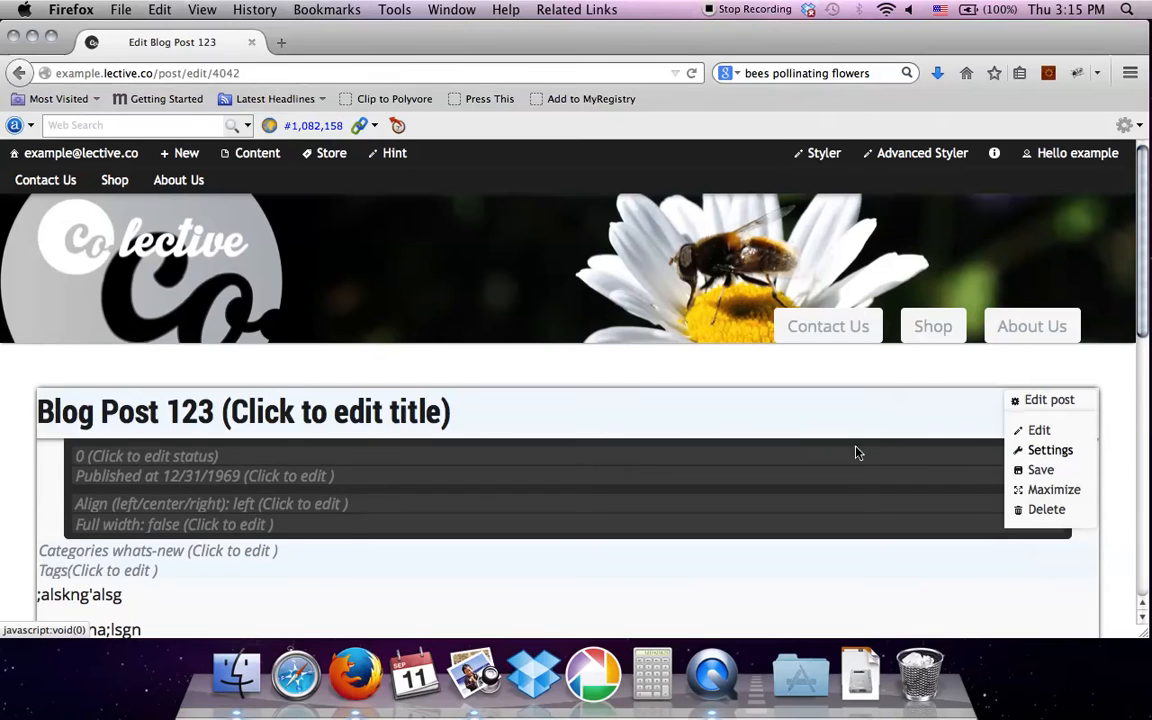
{"action": "left_click", "coordinate": [177, 457]}
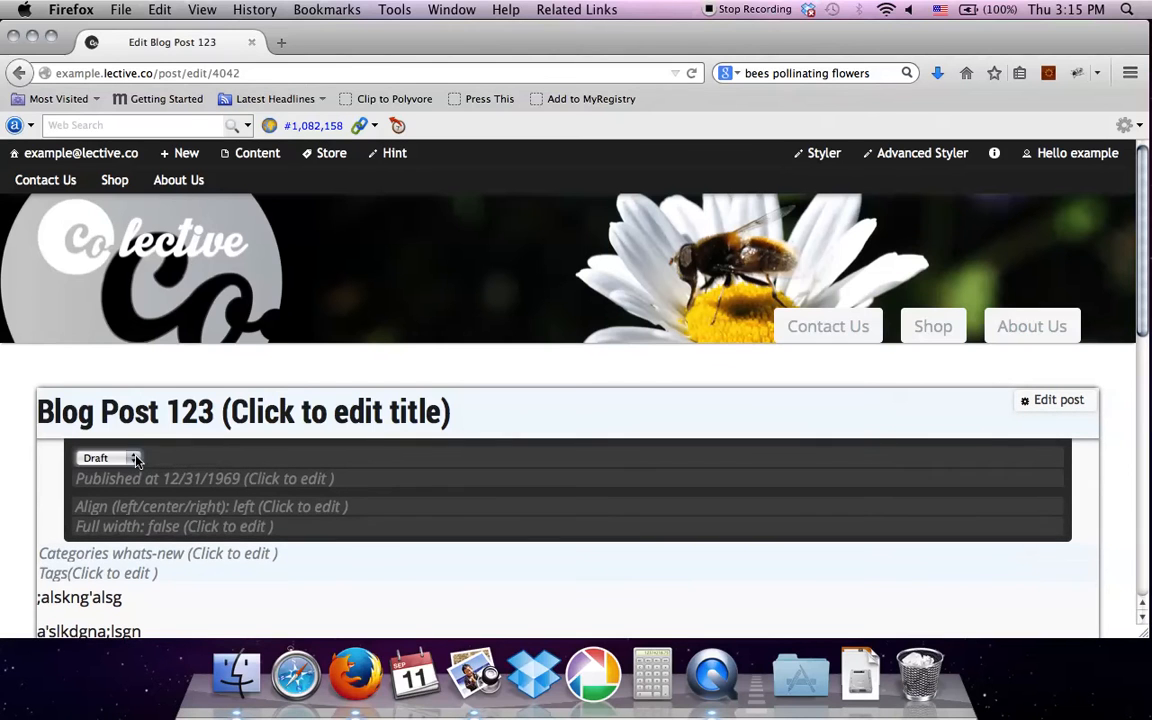
{"action": "left_click", "coordinate": [95, 458]}
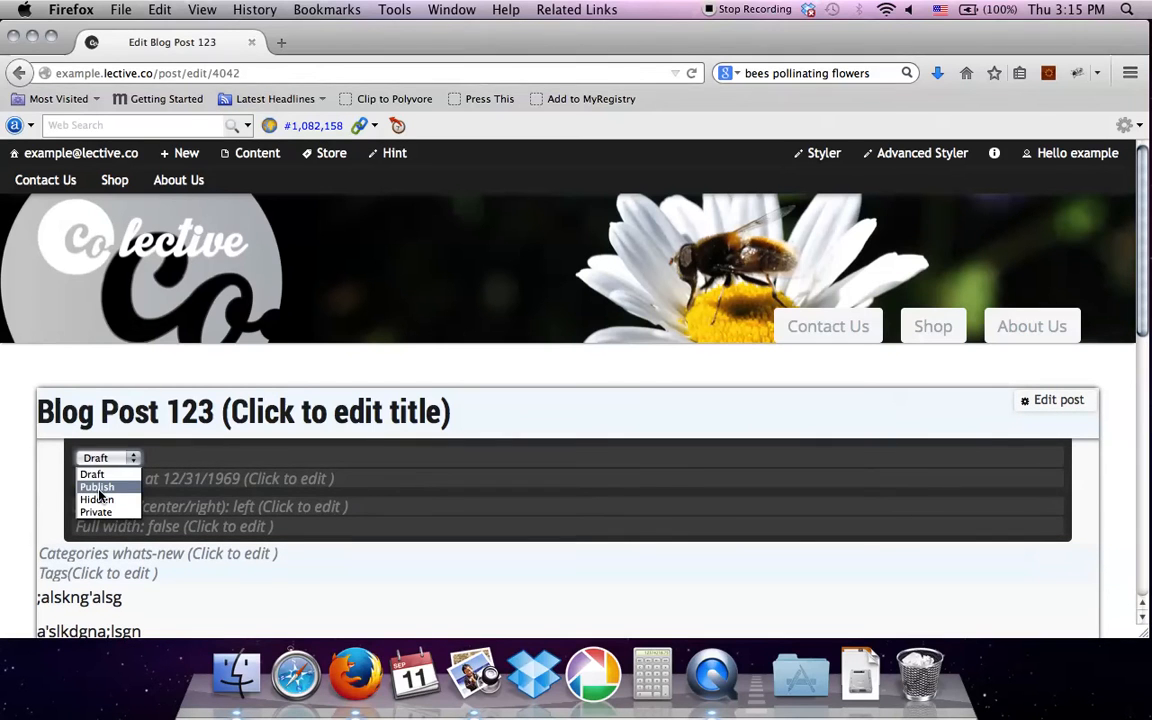
{"action": "left_click", "coordinate": [97, 487]}
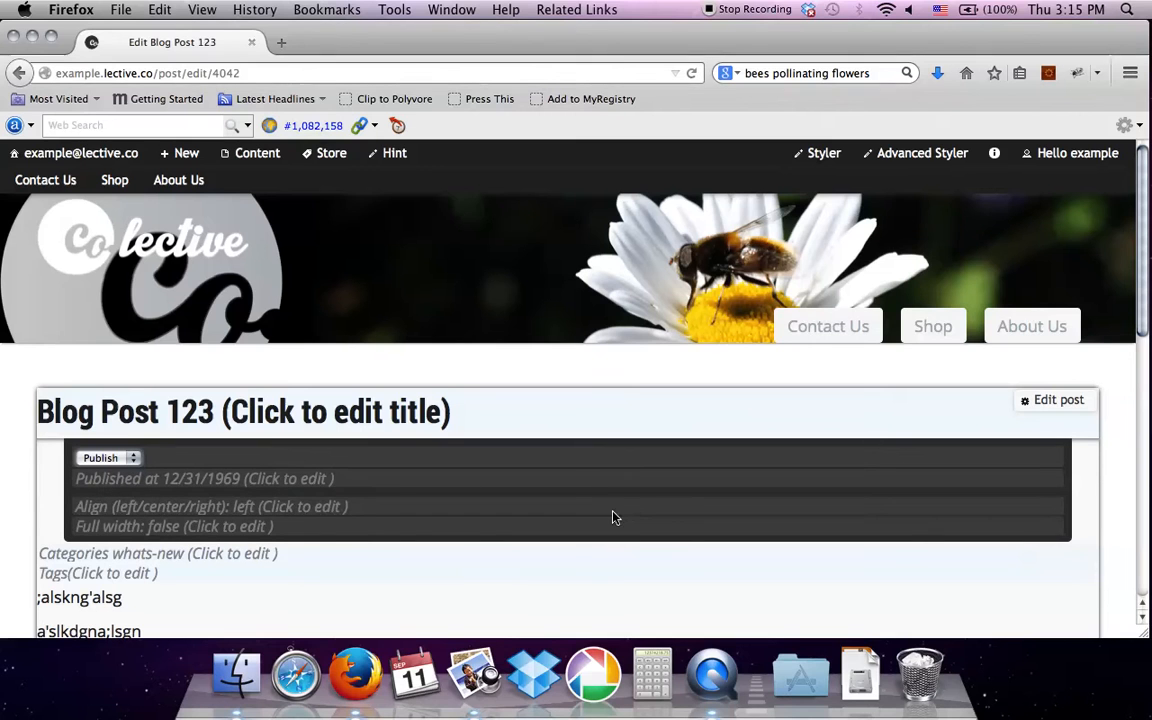
{"action": "left_click", "coordinate": [1059, 401]}
{"action": "left_click", "coordinate": [1038, 455]}
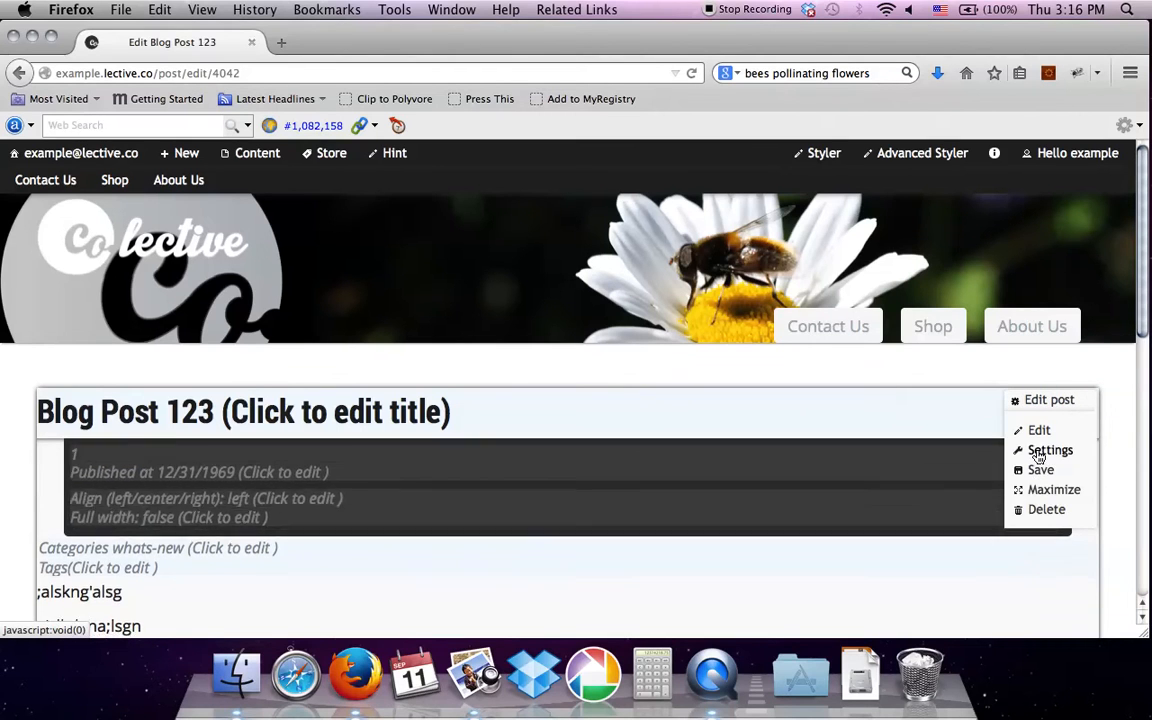
{"action": "left_click", "coordinate": [1038, 455]}
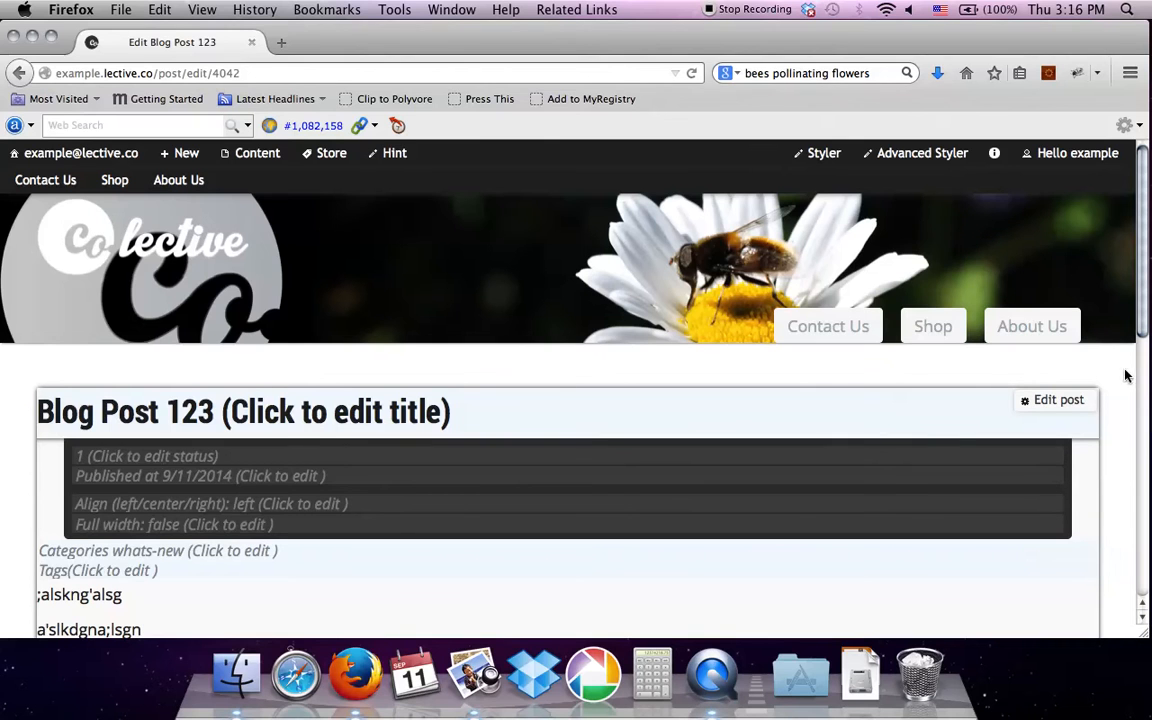
{"action": "left_click", "coordinate": [1066, 404]}
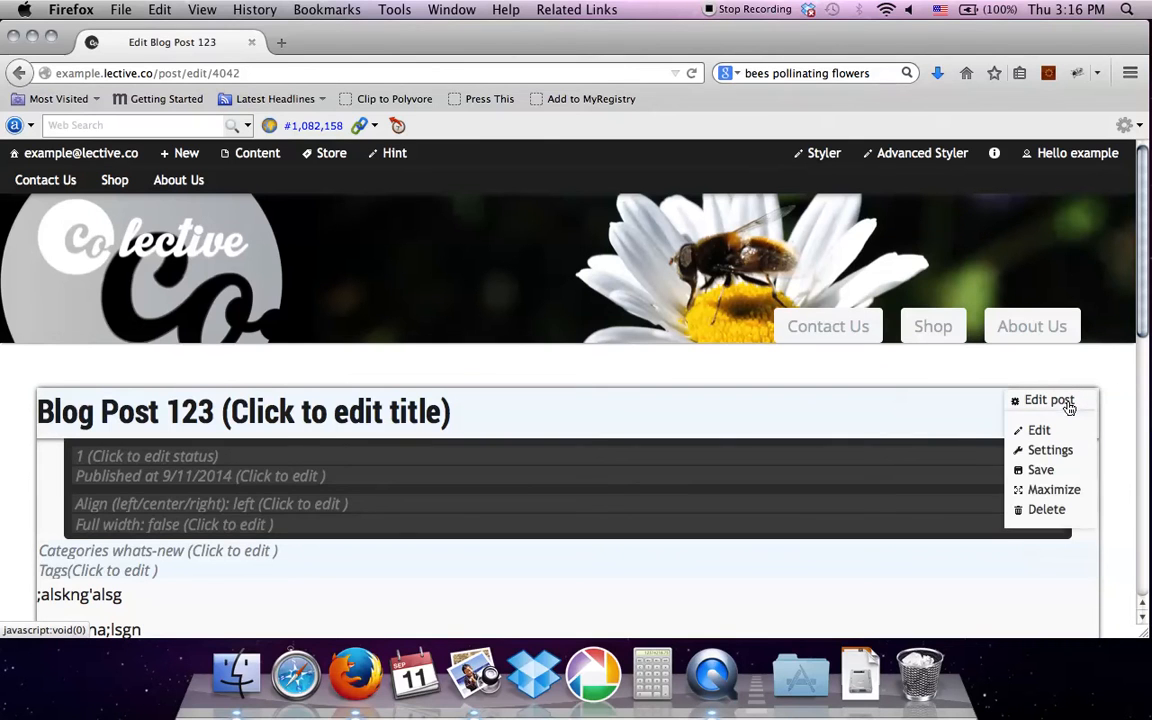
{"action": "left_click", "coordinate": [1044, 450]}
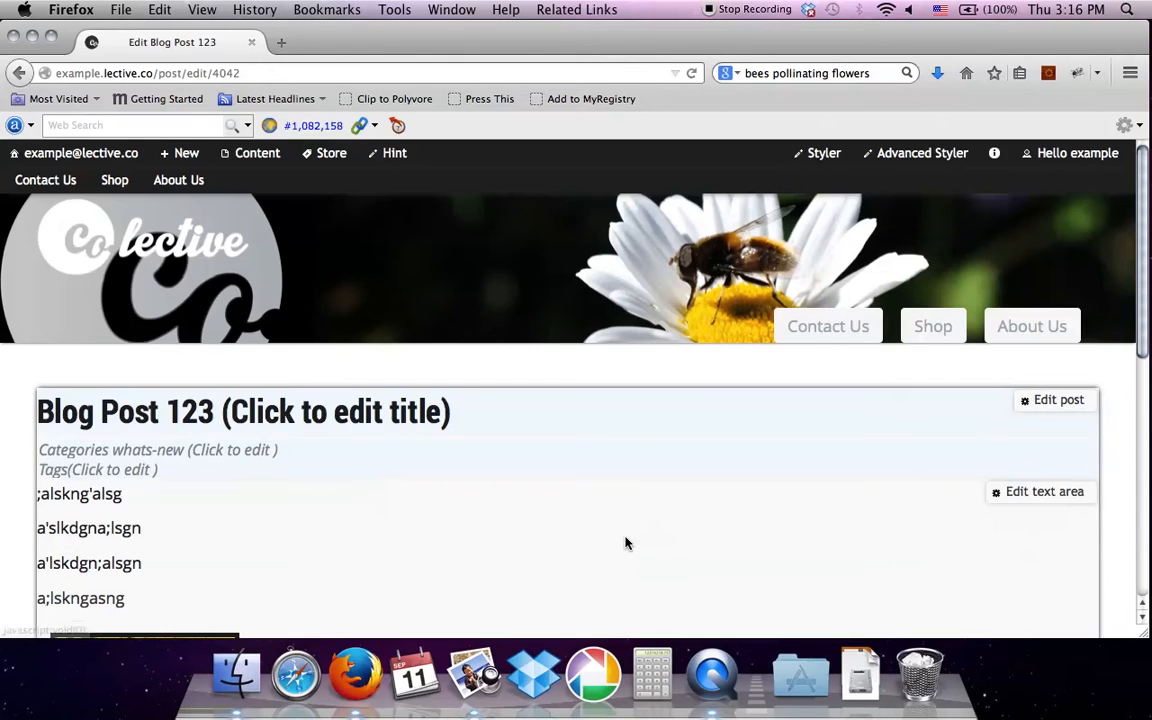
- Save Blog Post 123 and open its view page to look over the title, category, text and picture
{"action": "scroll", "coordinate": [625, 542], "scroll_direction": "down", "scroll_amount": 4}
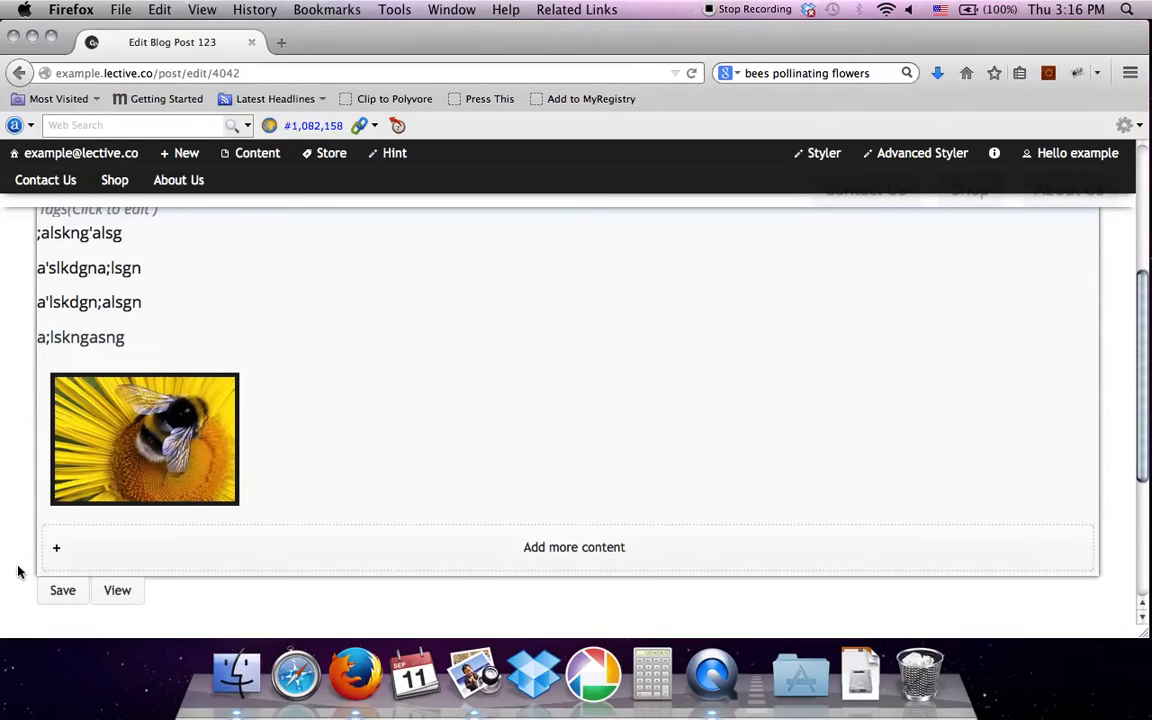
{"action": "left_click", "coordinate": [117, 591]}
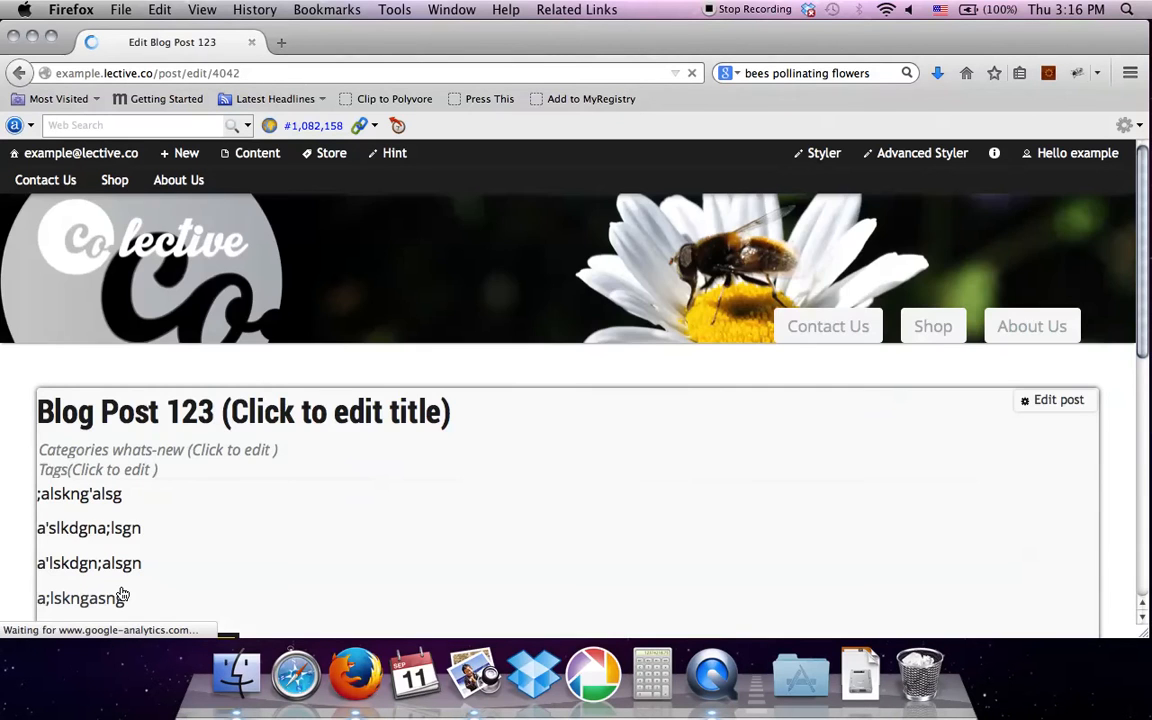
{"action": "scroll", "coordinate": [122, 594], "scroll_direction": "down", "scroll_amount": 1}
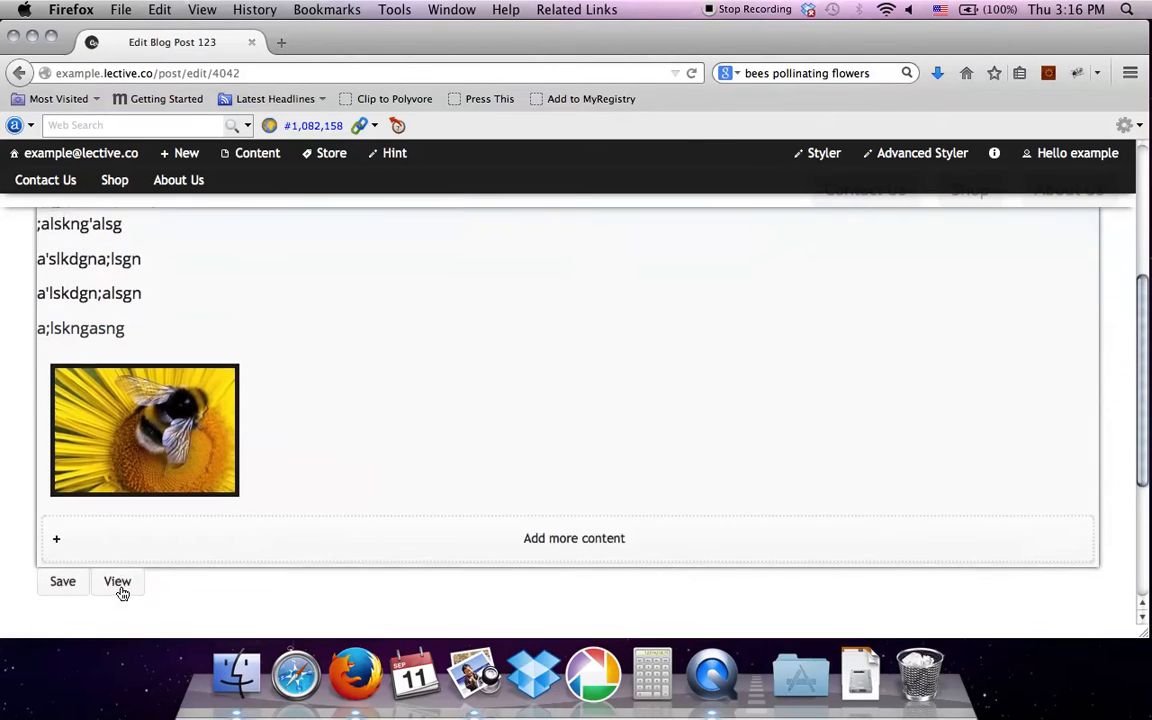
{"action": "left_click", "coordinate": [120, 586]}
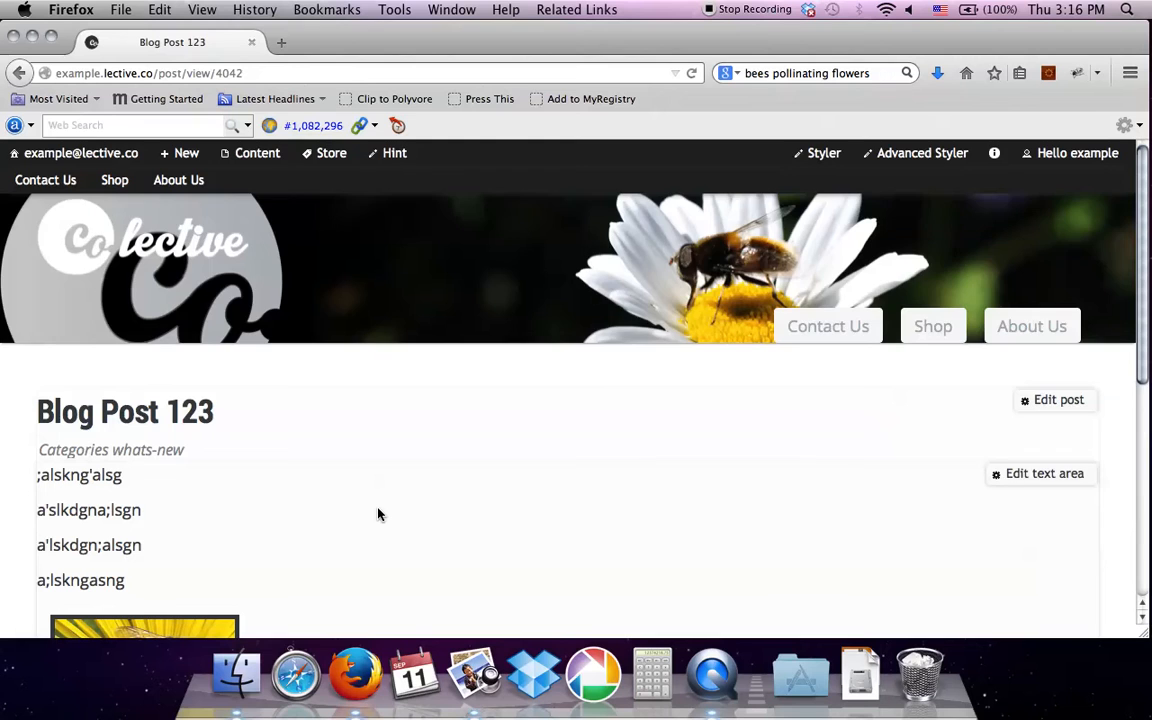
{"action": "scroll", "coordinate": [378, 514], "scroll_direction": "down", "scroll_amount": 3}
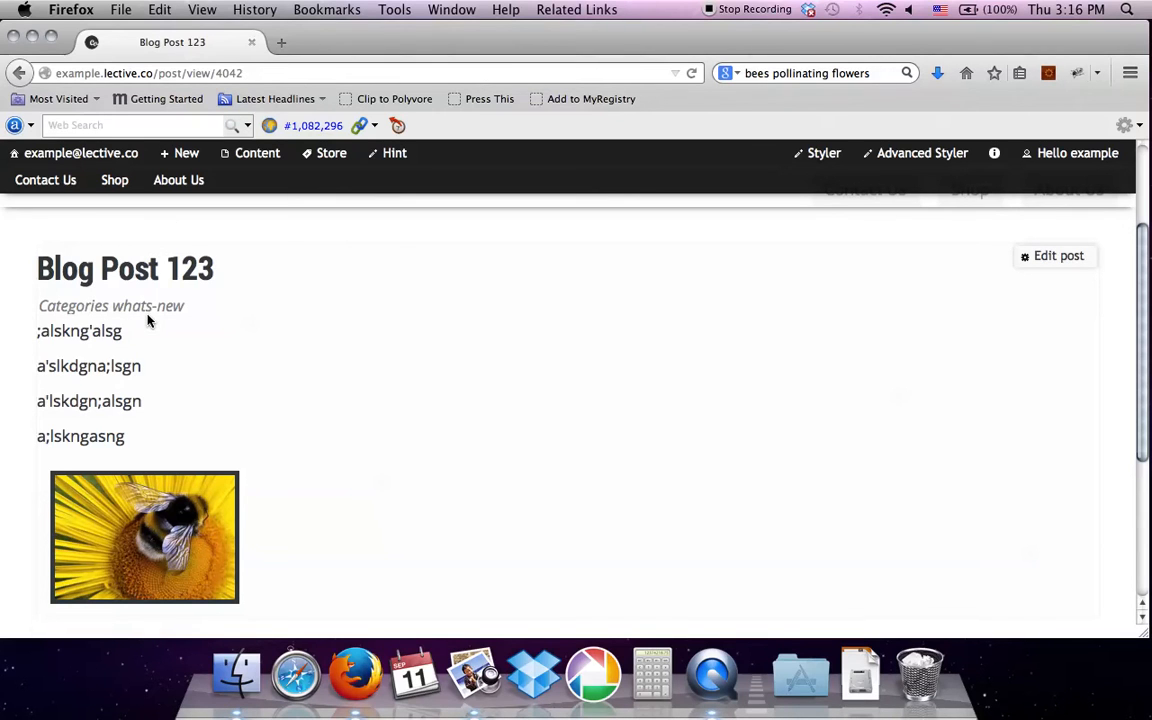
{"action": "mouse_move", "coordinate": [449, 396]}
{"action": "scroll", "coordinate": [449, 396], "scroll_direction": "up", "scroll_amount": 3}
{"action": "scroll", "coordinate": [449, 396], "scroll_direction": "down", "scroll_amount": 3}
{"action": "scroll", "coordinate": [449, 396], "scroll_direction": "up", "scroll_amount": 2}
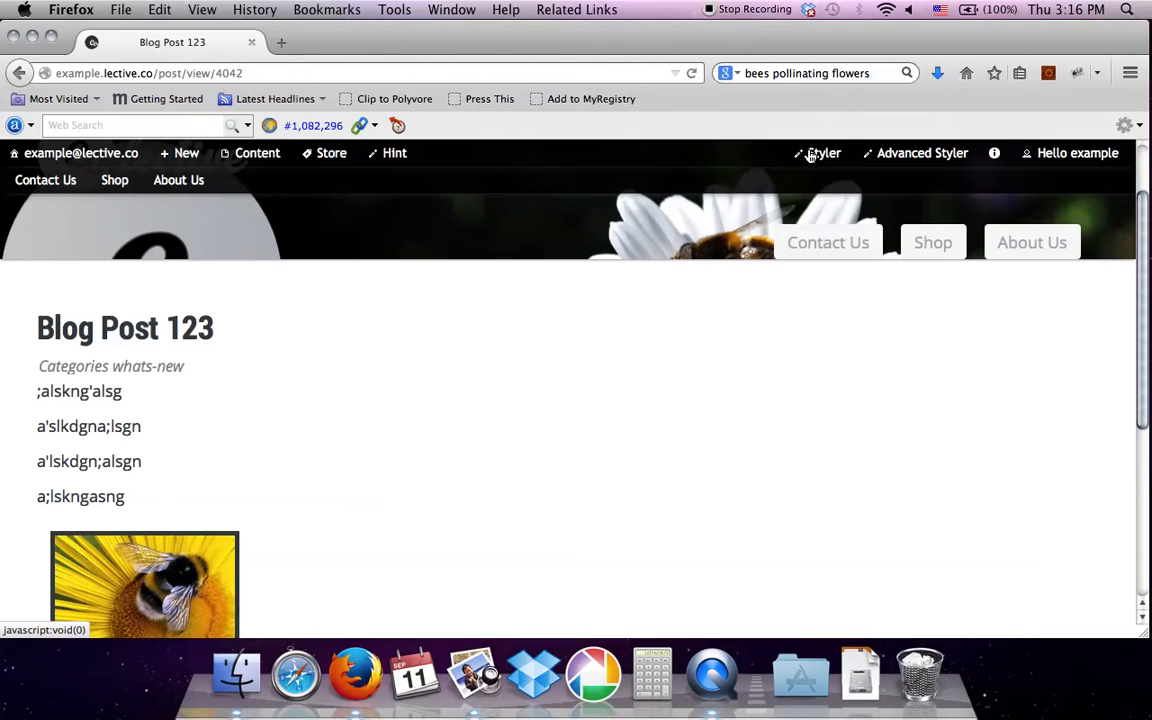
- In the Styler, set the title color of Post headers to c4122f and close the Styler
{"action": "left_click", "coordinate": [818, 153]}
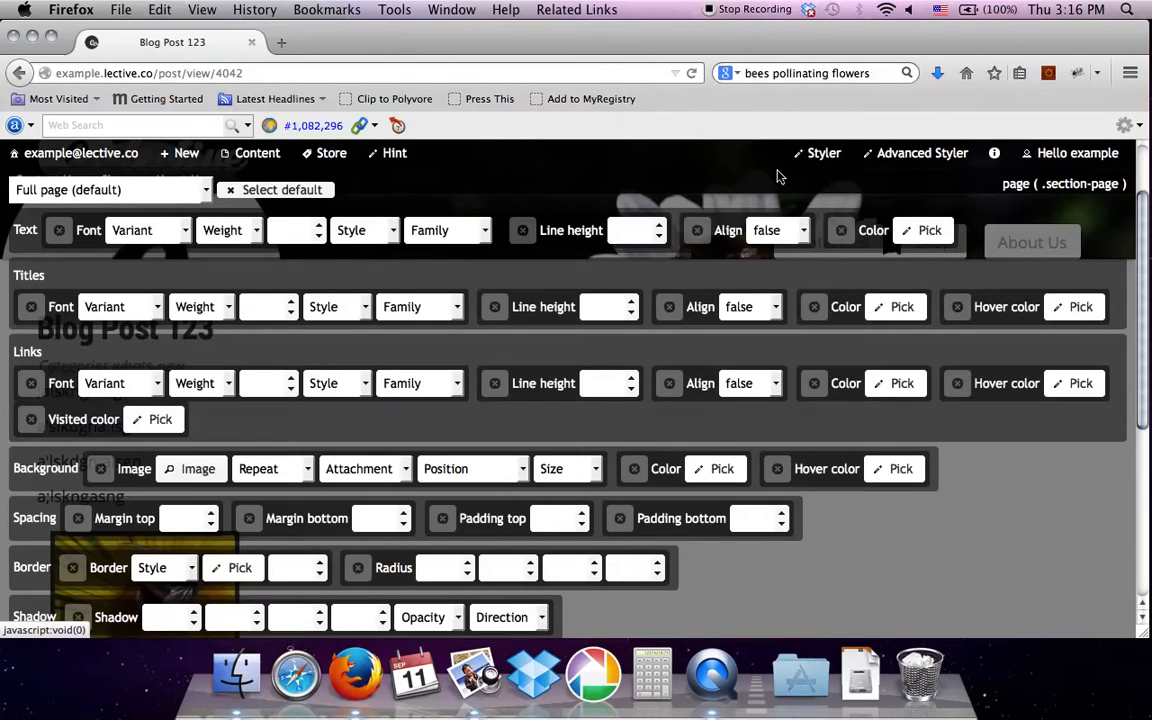
{"action": "left_click", "coordinate": [155, 195]}
{"action": "scroll", "coordinate": [110, 285], "scroll_direction": "down", "scroll_amount": 2}
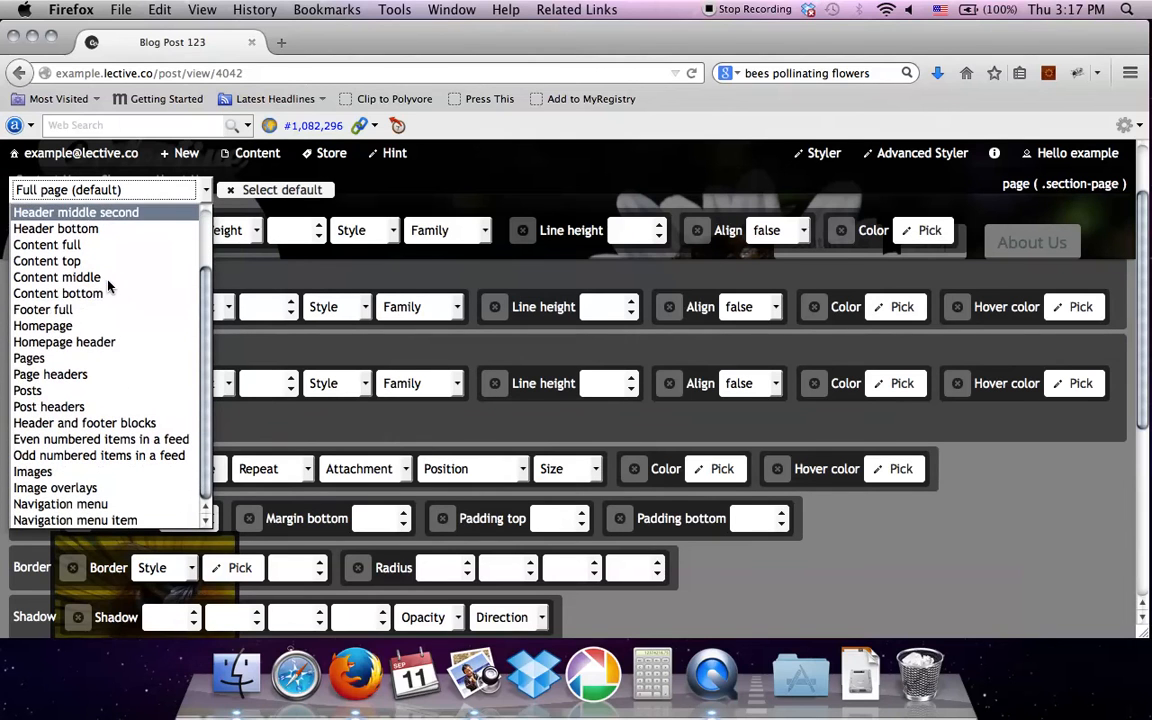
{"action": "left_click", "coordinate": [36, 407]}
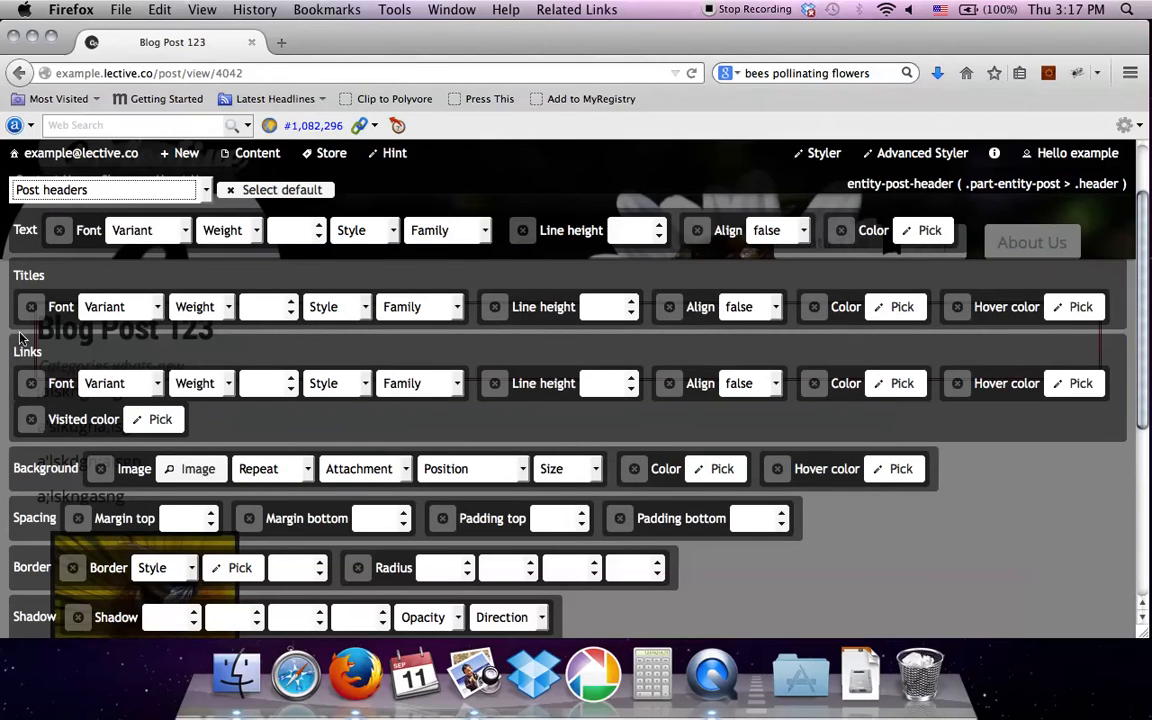
{"action": "left_click", "coordinate": [899, 308]}
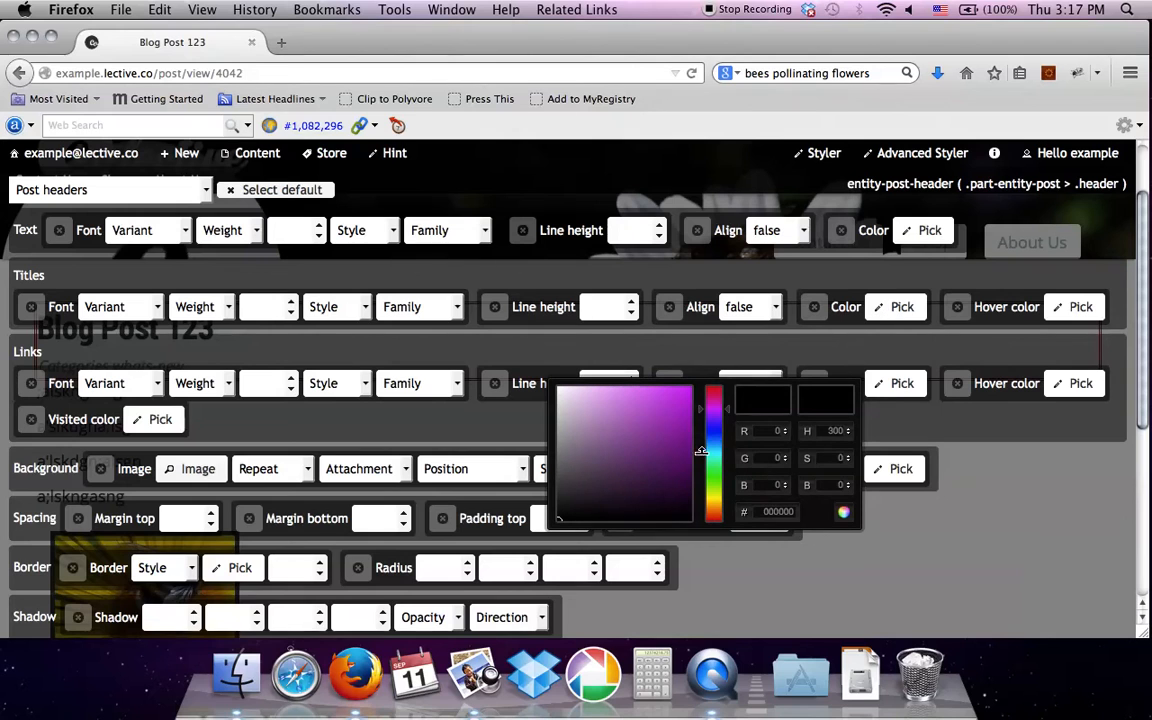
{"action": "left_click_drag", "start_coordinate": [764, 512], "coordinate": [810, 515]}
{"action": "type", "text": "c4122f"}
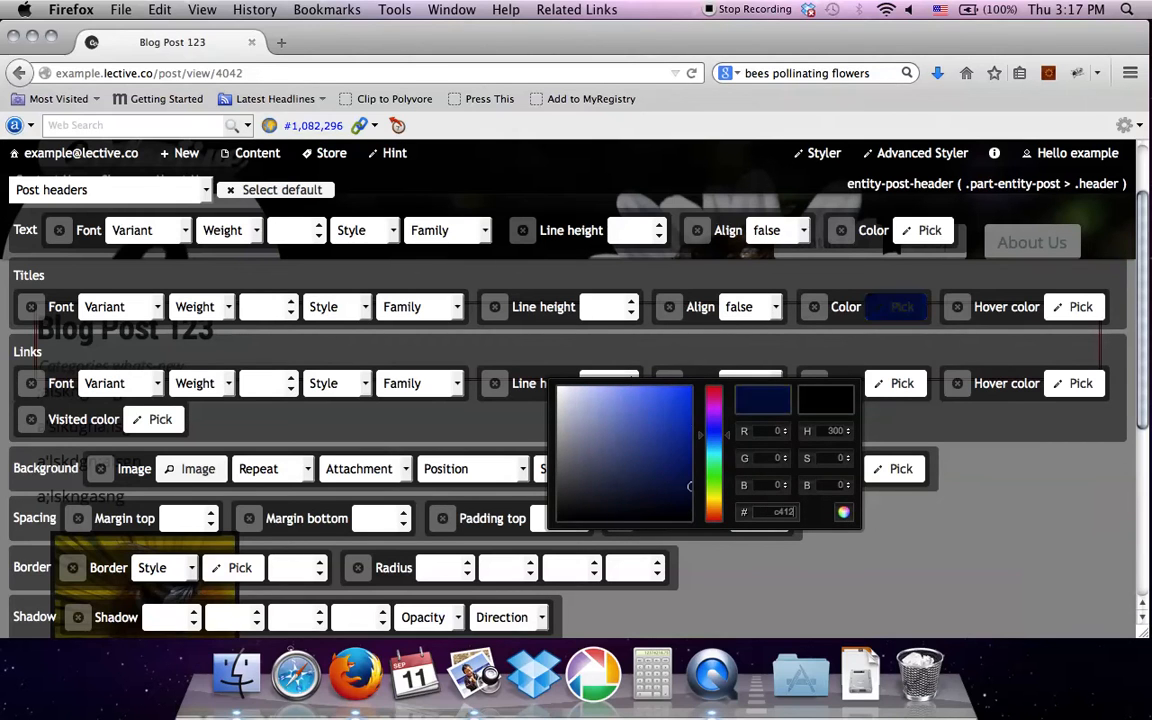
{"action": "left_click", "coordinate": [775, 397]}
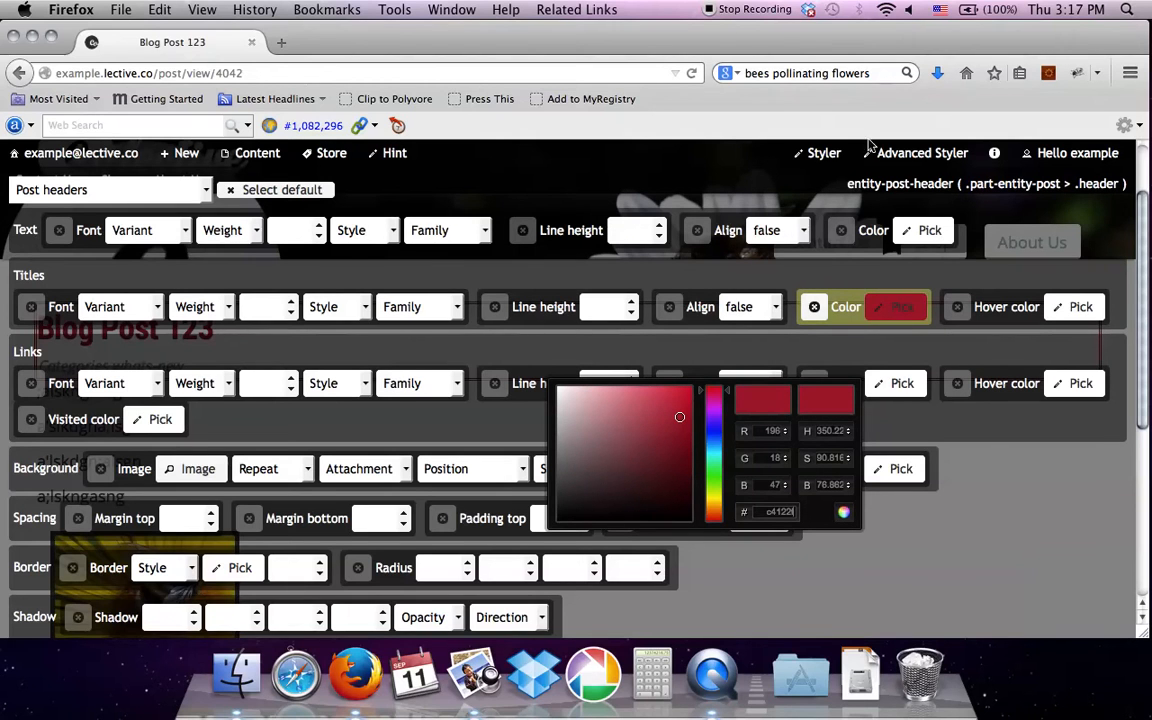
{"action": "left_click", "coordinate": [810, 156]}
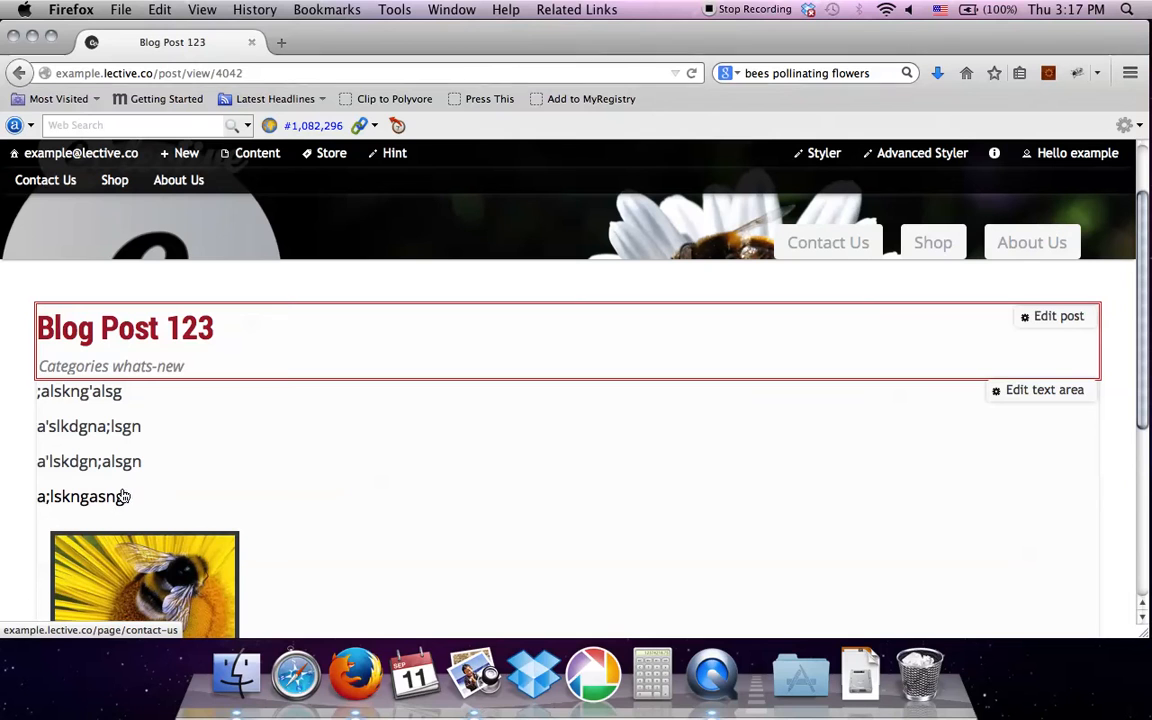
- In the Styler, set the link color for Posts to c4122f and close the Styler to check the link
{"action": "left_click", "coordinate": [824, 155]}
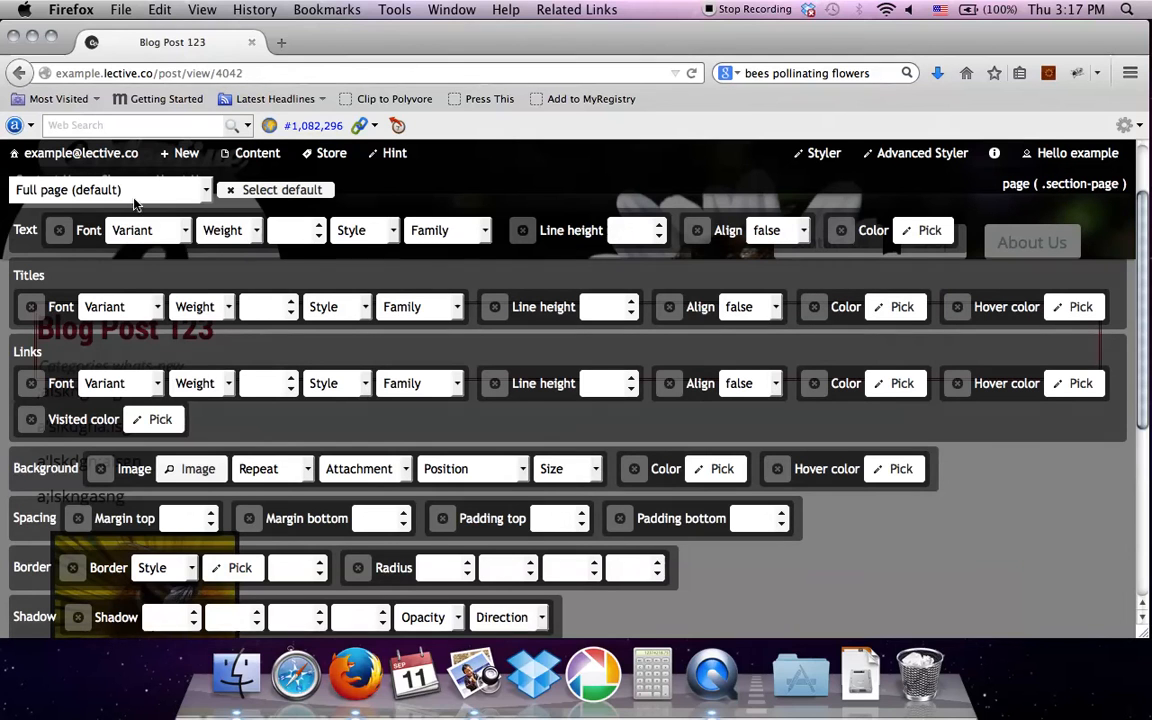
{"action": "left_click", "coordinate": [104, 188]}
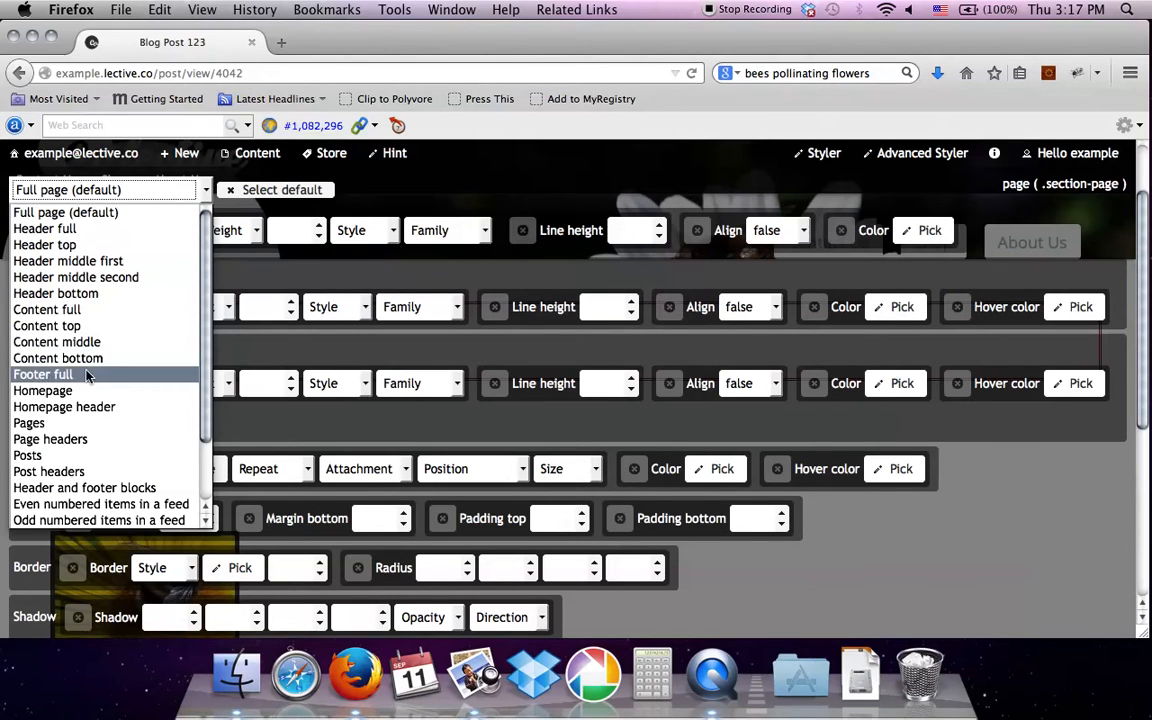
{"action": "left_click", "coordinate": [28, 456]}
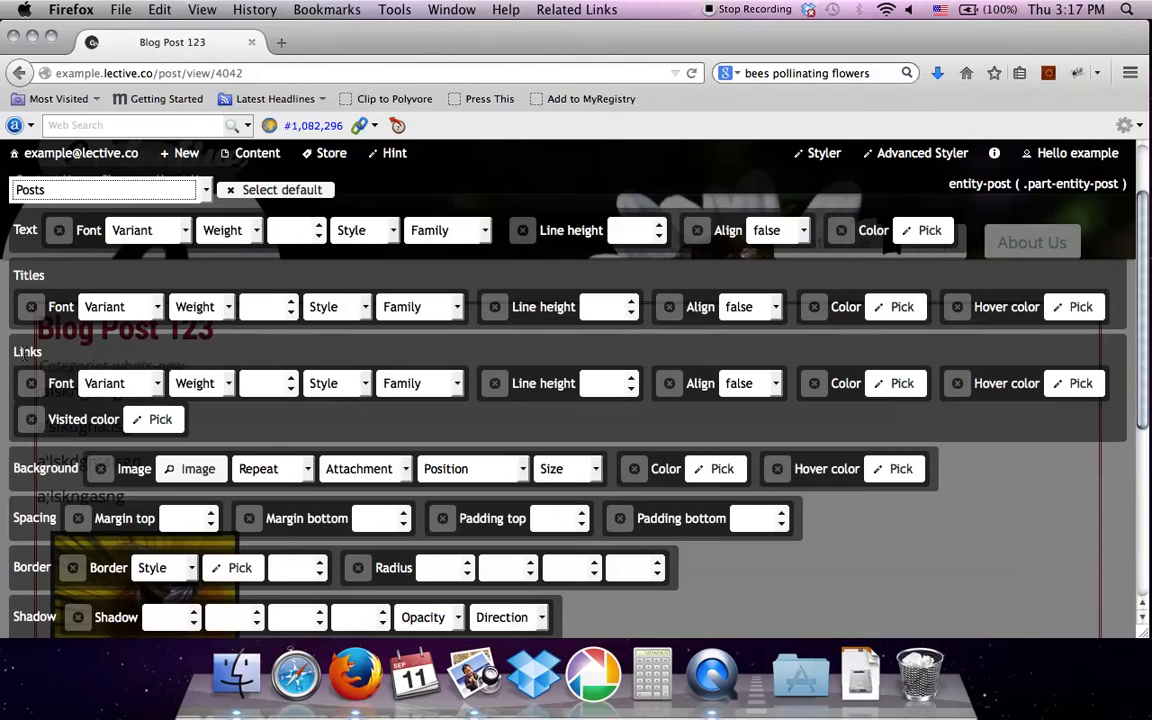
{"action": "left_click", "coordinate": [885, 390]}
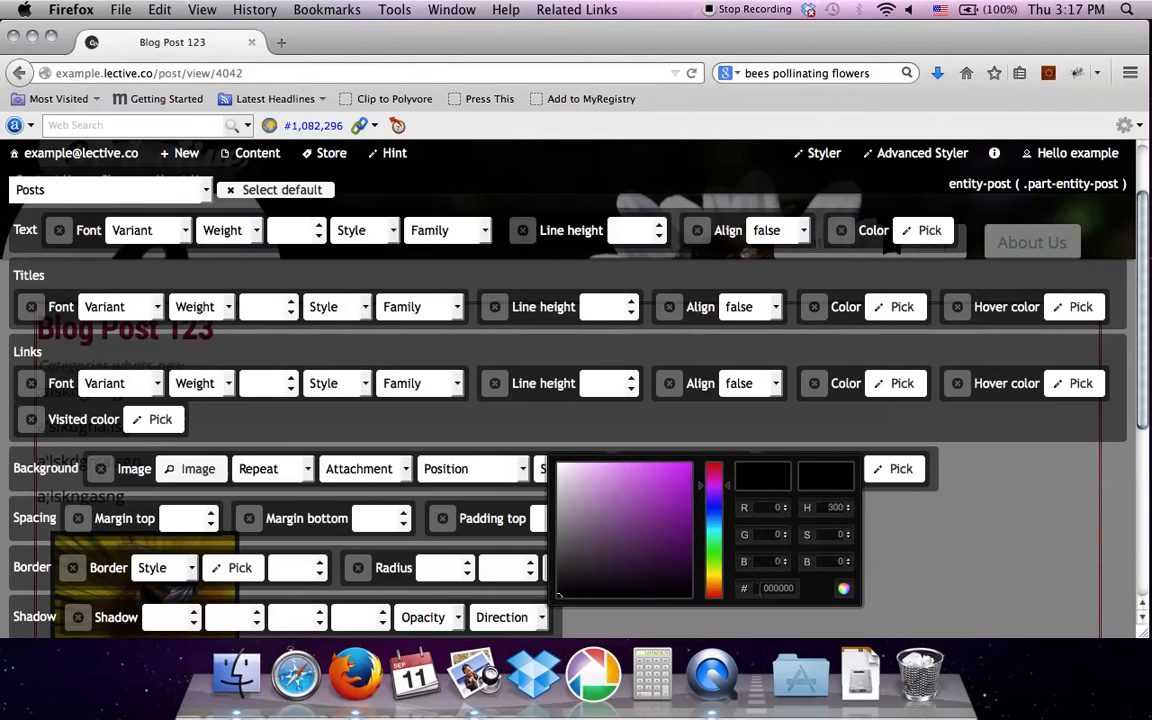
{"action": "left_click_drag", "start_coordinate": [762, 590], "coordinate": [887, 591]}
{"action": "type", "text": "c4122f"}
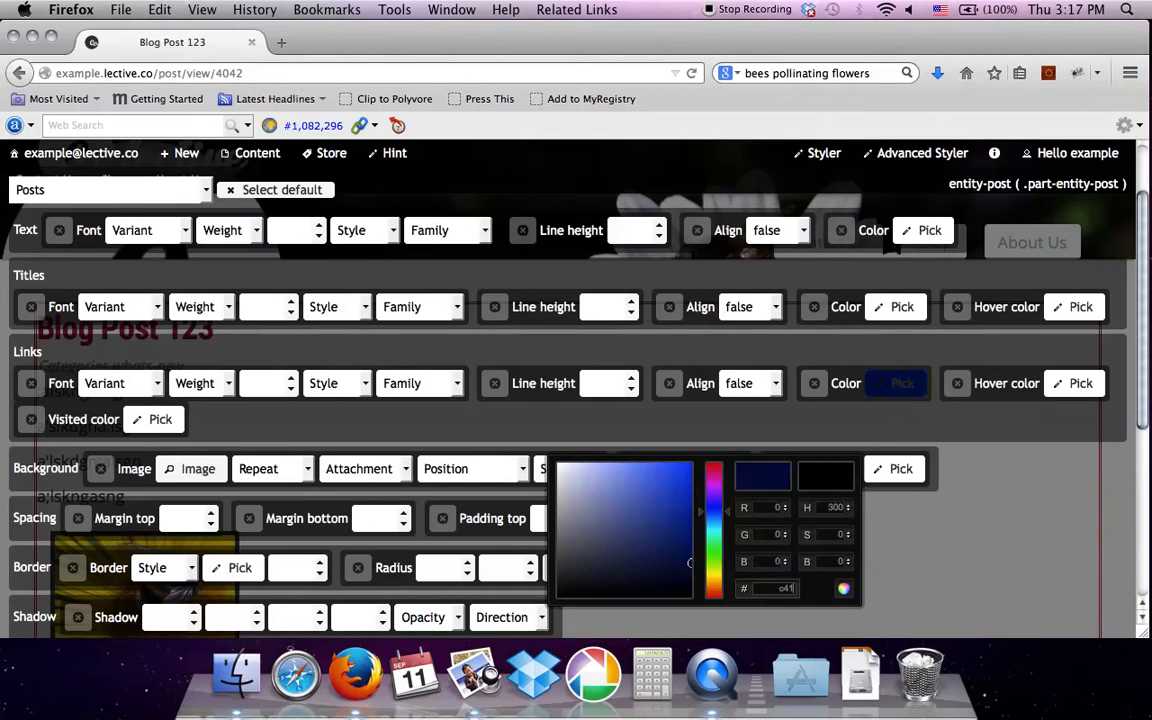
{"action": "left_click", "coordinate": [789, 468]}
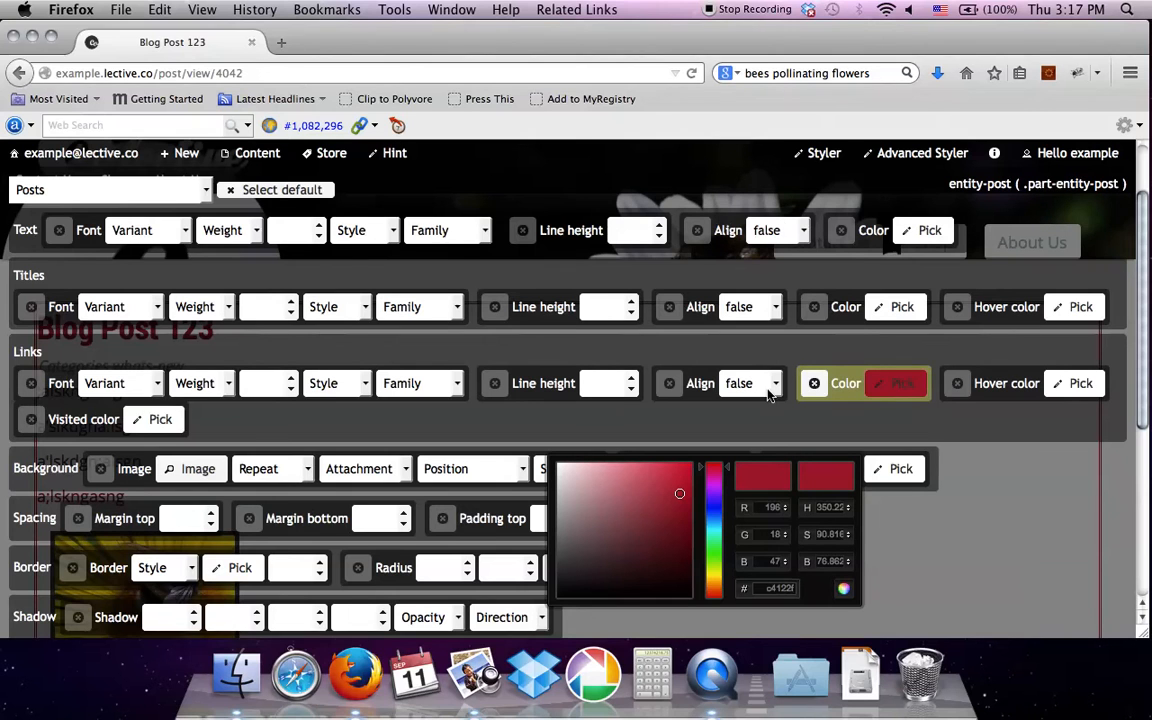
{"action": "left_click", "coordinate": [818, 158]}
{"action": "mouse_move", "coordinate": [90, 499]}
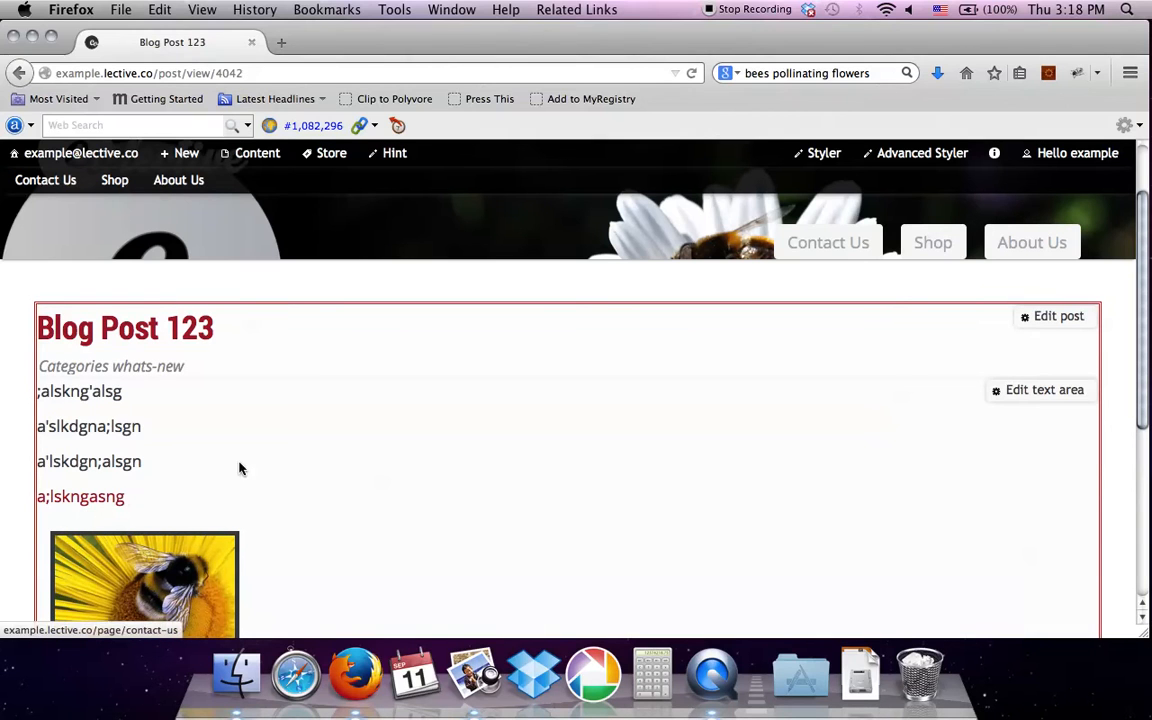
- In the Styler, set the link hover color for Posts to blue 1a2ec7 and close the Styler
{"action": "left_click", "coordinate": [826, 155]}
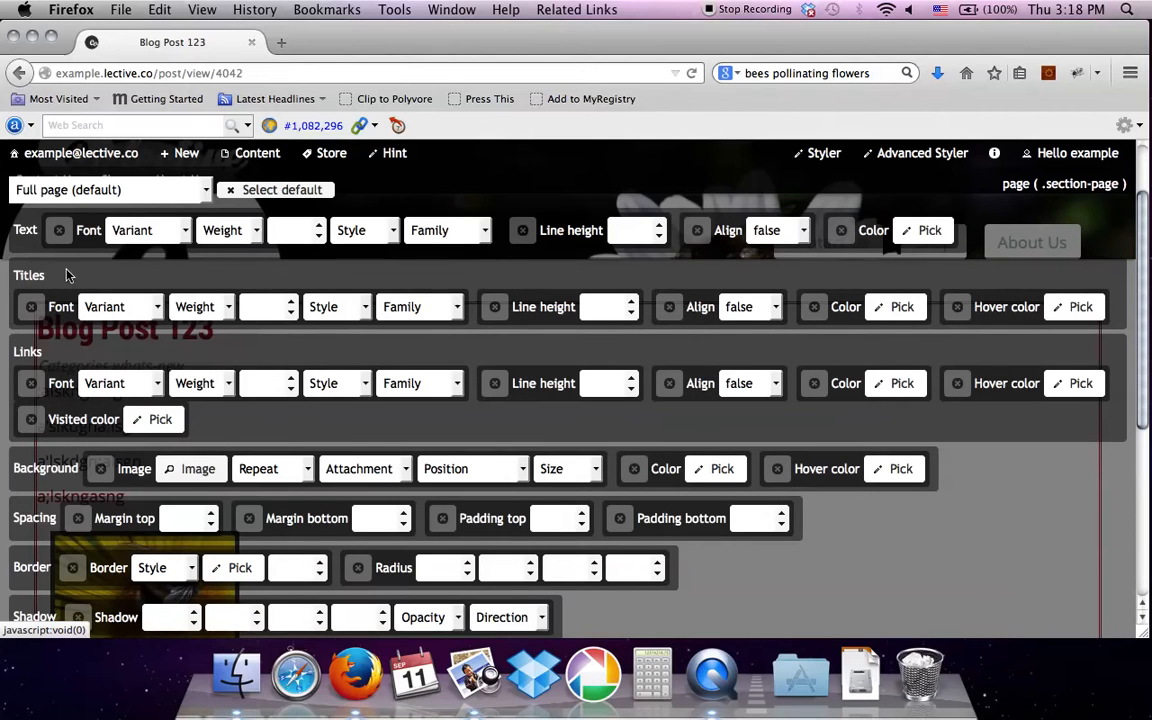
{"action": "left_click", "coordinate": [118, 189]}
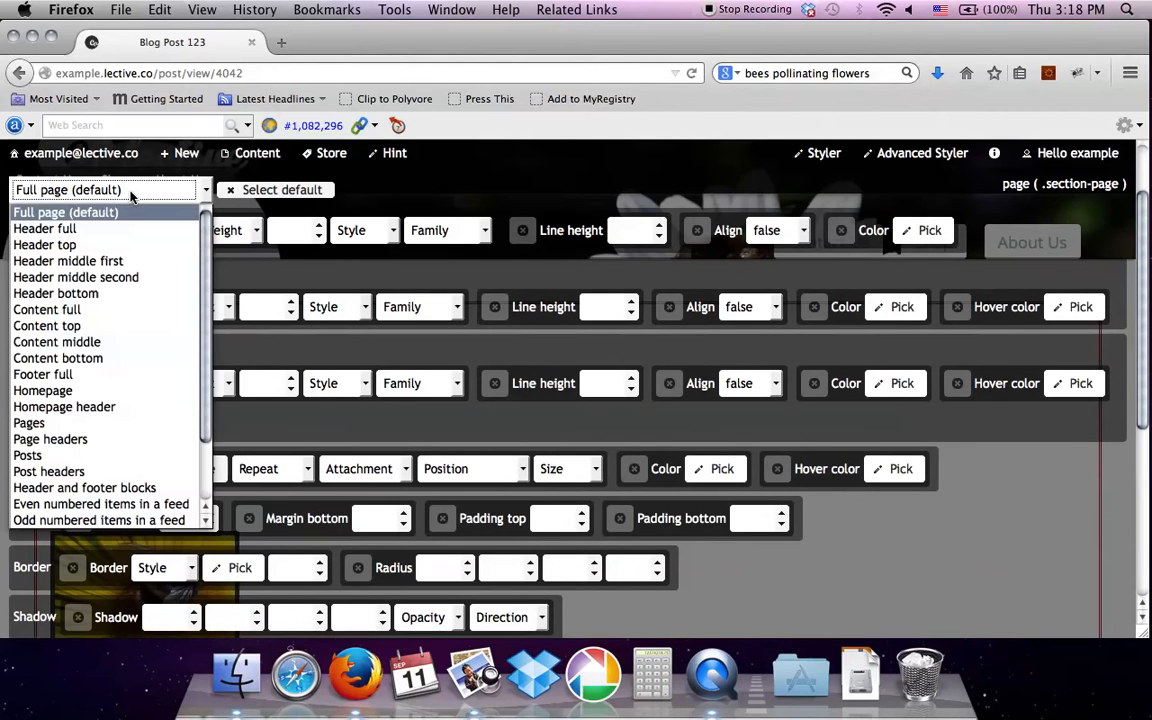
{"action": "left_click", "coordinate": [42, 457]}
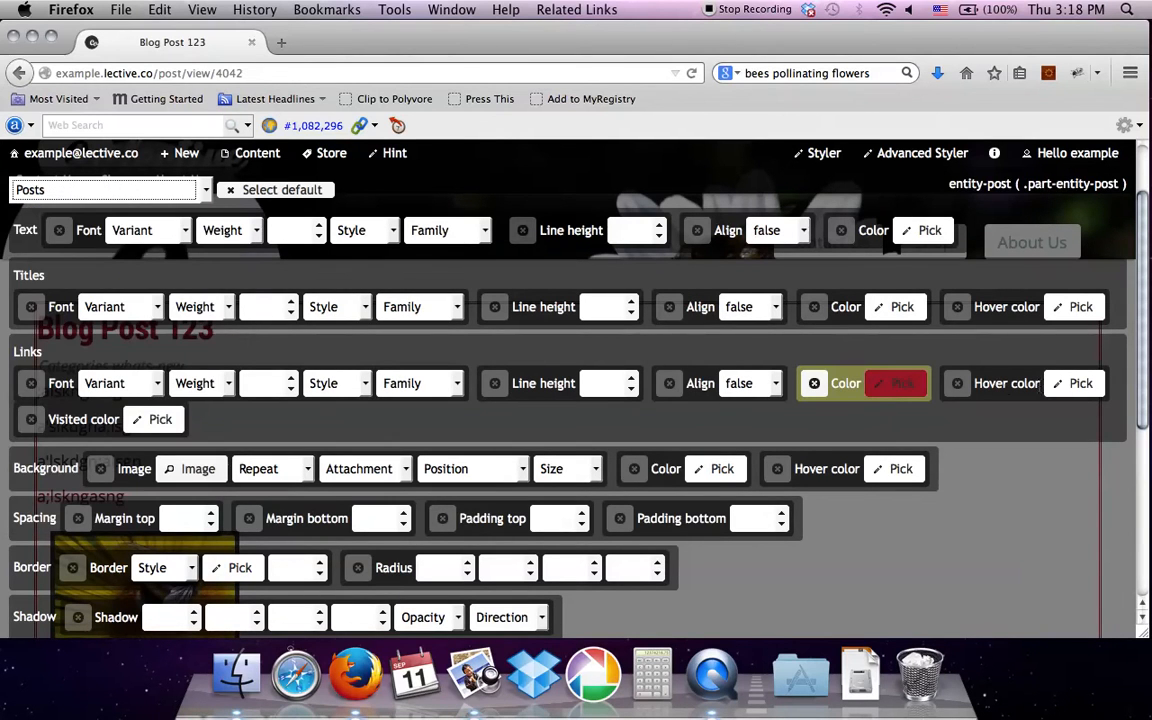
{"action": "left_click", "coordinate": [1077, 383]}
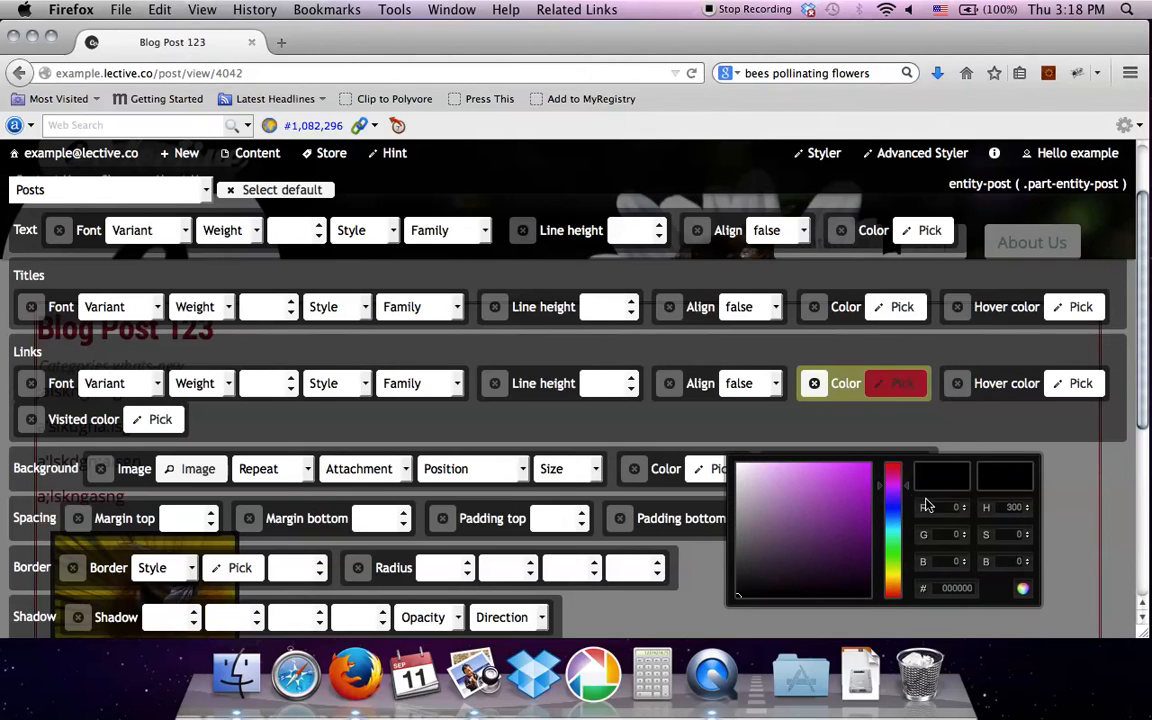
{"action": "left_click_drag", "start_coordinate": [901, 487], "coordinate": [897, 504]}
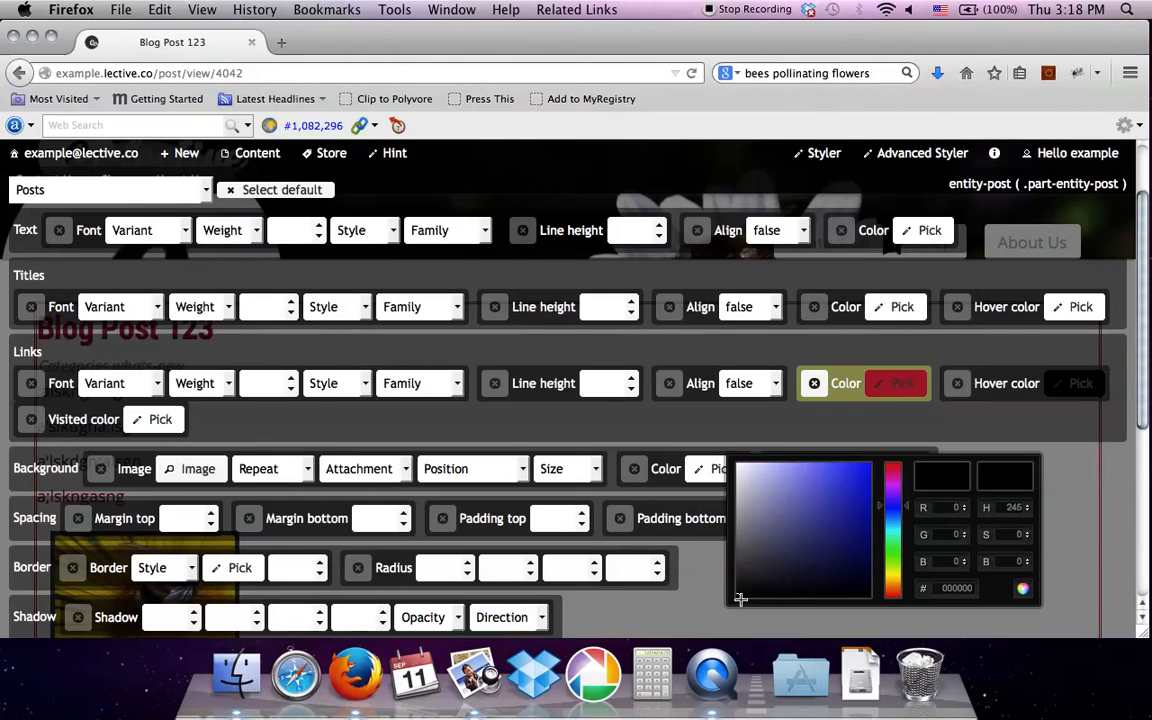
{"action": "mouse_move", "coordinate": [755, 582]}
{"action": "left_mouse_down"}
{"action": "mouse_move", "coordinate": [855, 492]}
{"action": "mouse_move", "coordinate": [884, 508]}
{"action": "left_mouse_up"}
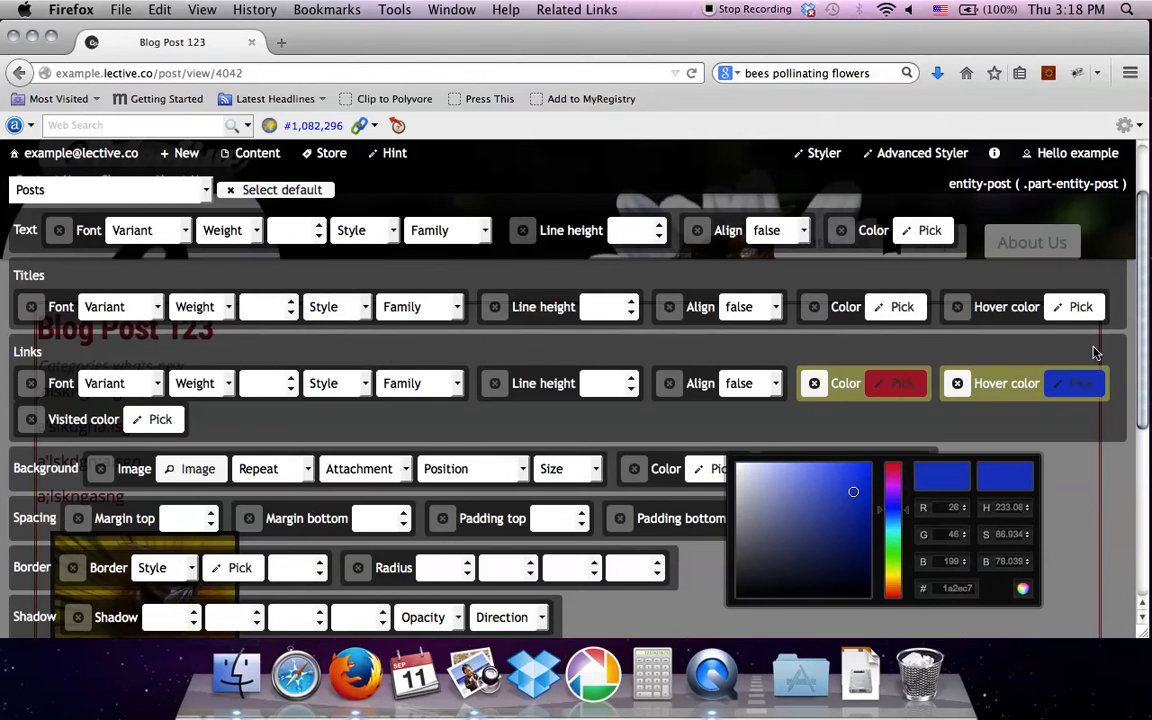
{"action": "left_click", "coordinate": [826, 154]}
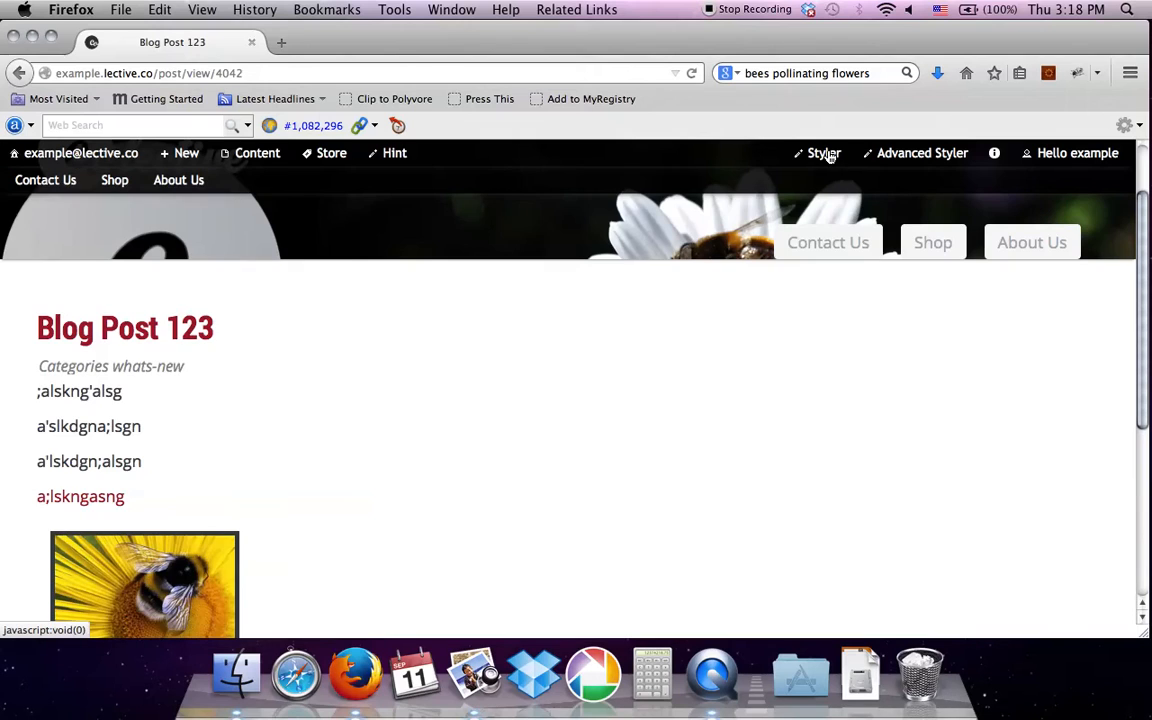
- Follow the a;lskngasng link to test its target page, and return to the blog post
{"action": "left_click", "coordinate": [119, 497]}
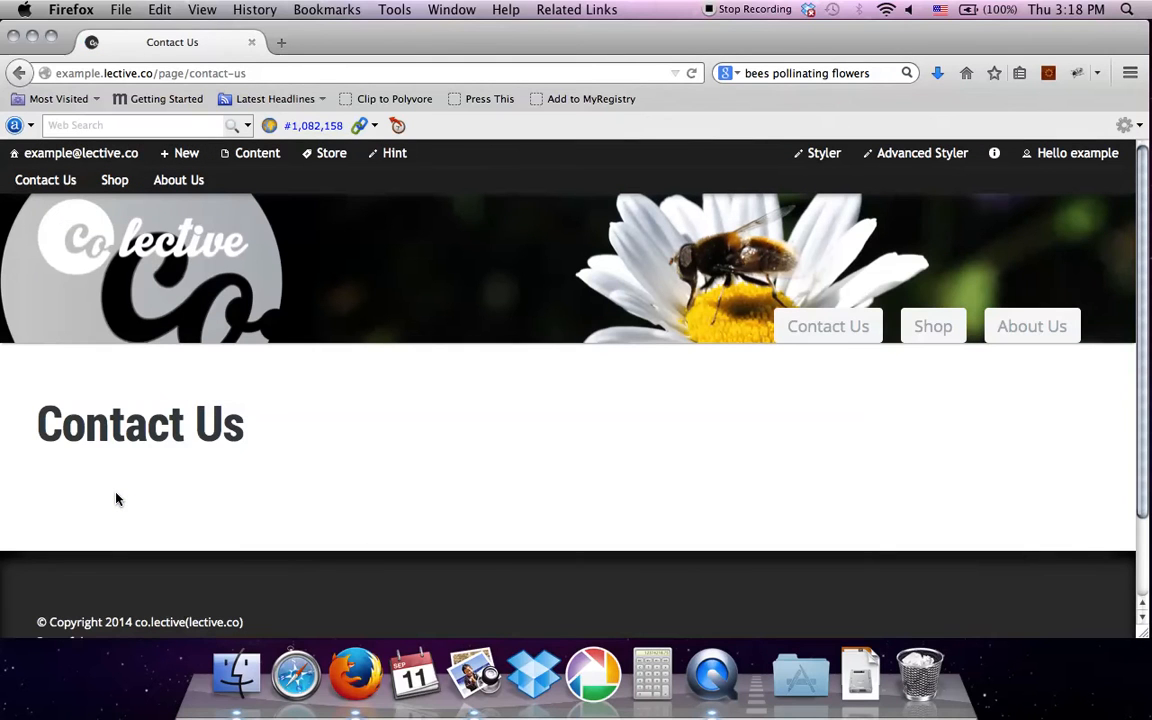
{"action": "left_click", "coordinate": [18, 73]}
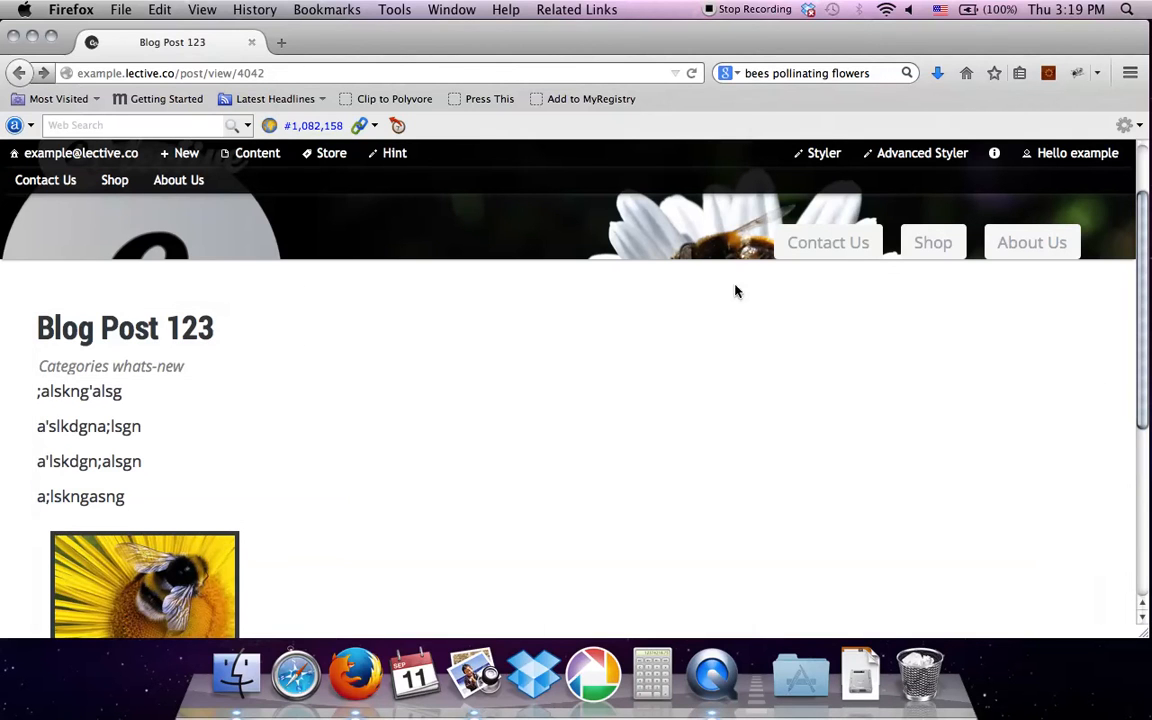
- Go to the About Us page and put it into edit mode
{"action": "left_click", "coordinate": [1027, 250]}
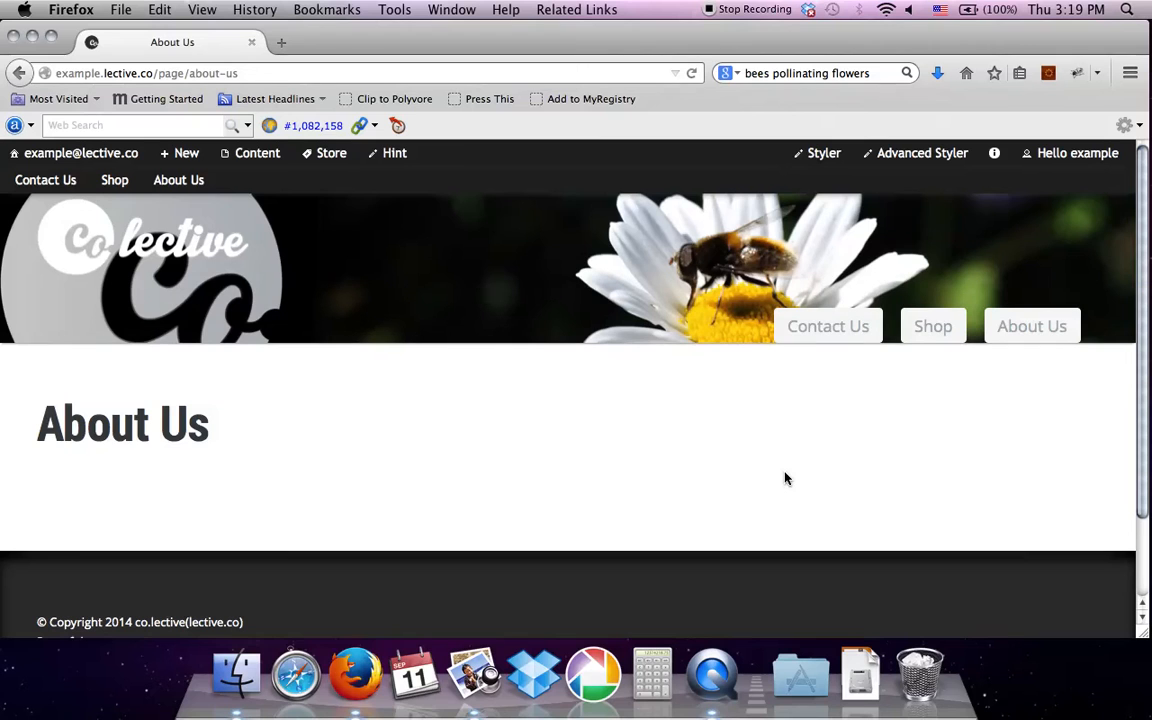
{"action": "mouse_move", "coordinate": [1003, 432]}
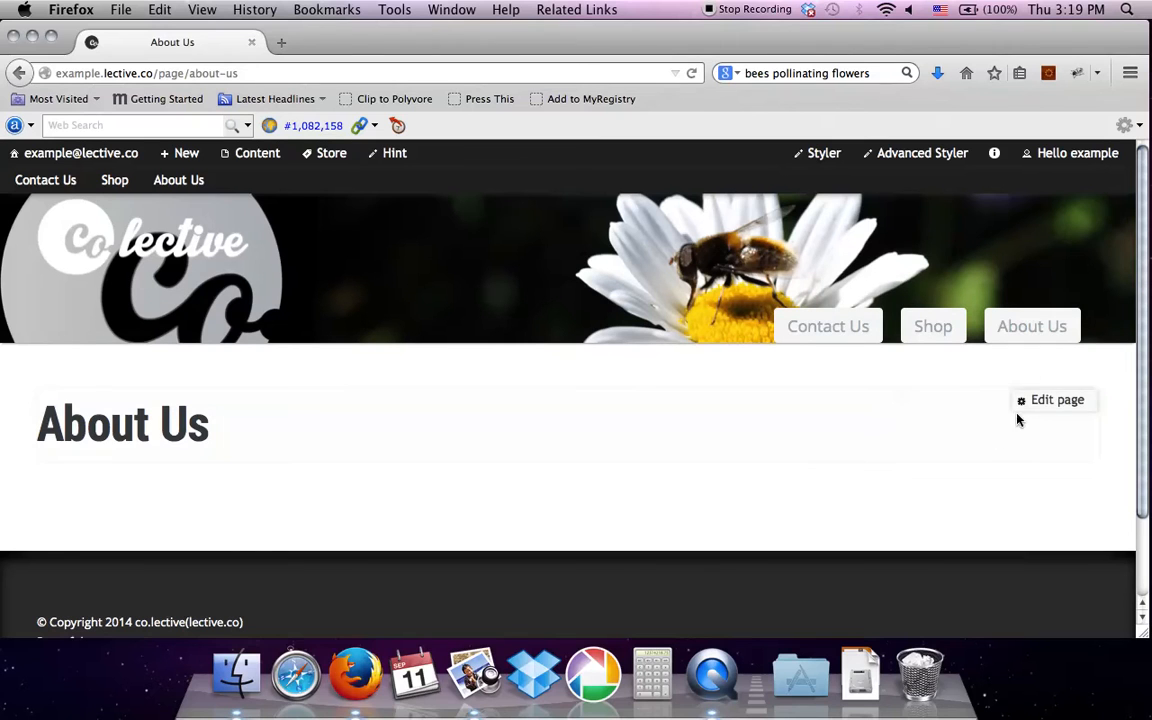
{"action": "left_click", "coordinate": [1056, 410]}
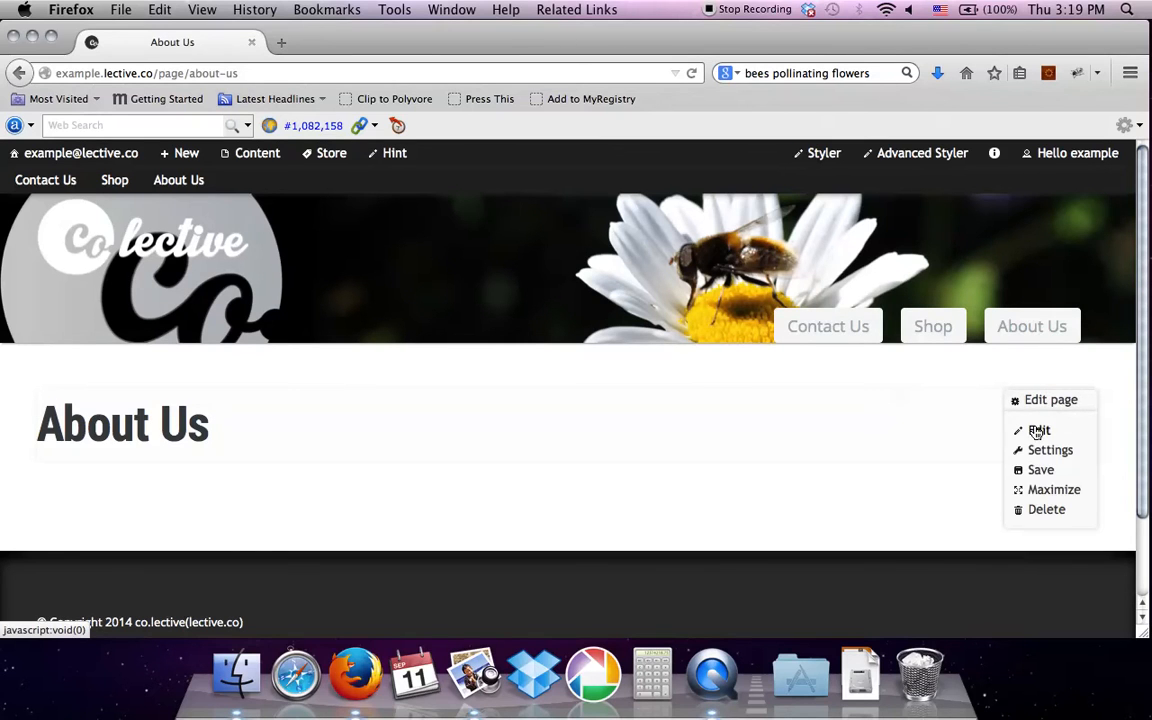
{"action": "left_click", "coordinate": [1036, 431]}
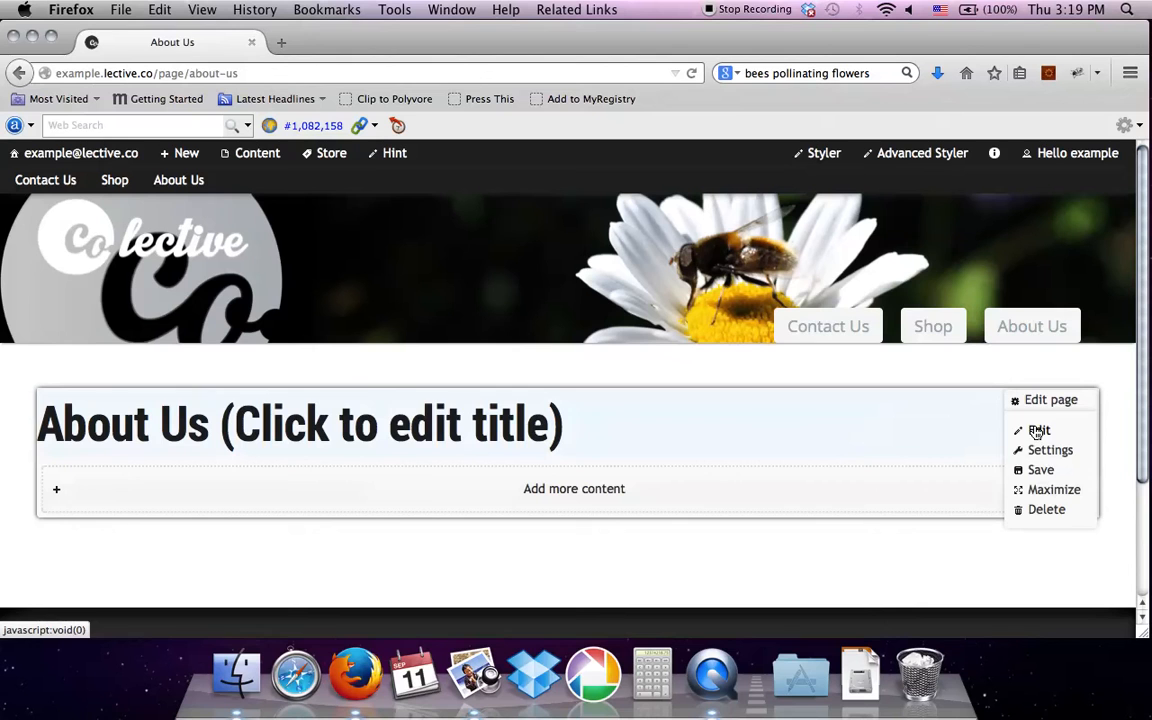
- Add a Column layout widget to the About Us page and close the widget dialog
{"action": "left_click", "coordinate": [559, 502]}
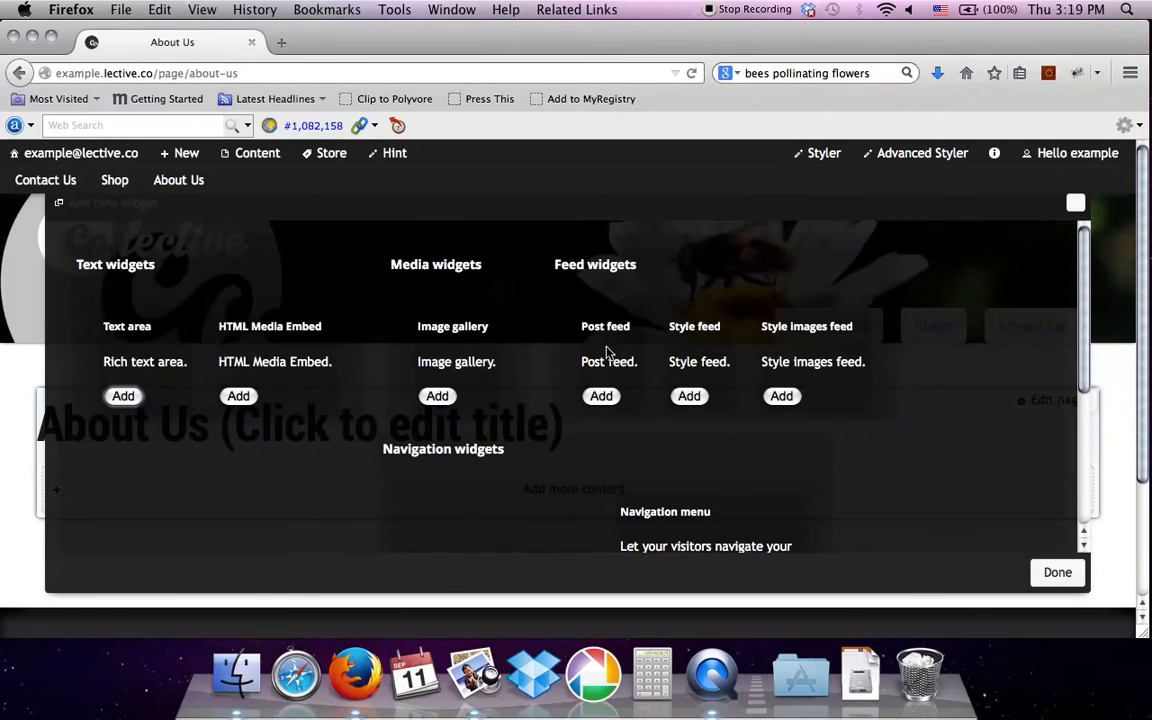
{"action": "scroll", "coordinate": [593, 342], "scroll_direction": "down", "scroll_amount": 4}
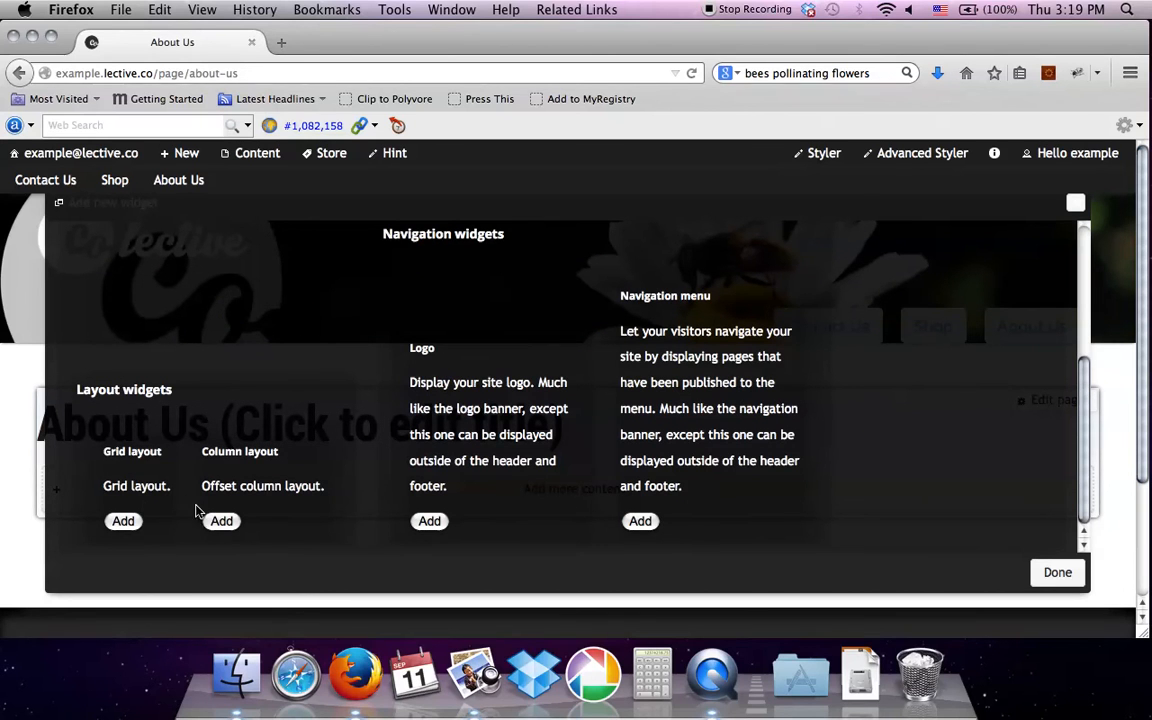
{"action": "left_click", "coordinate": [222, 521]}
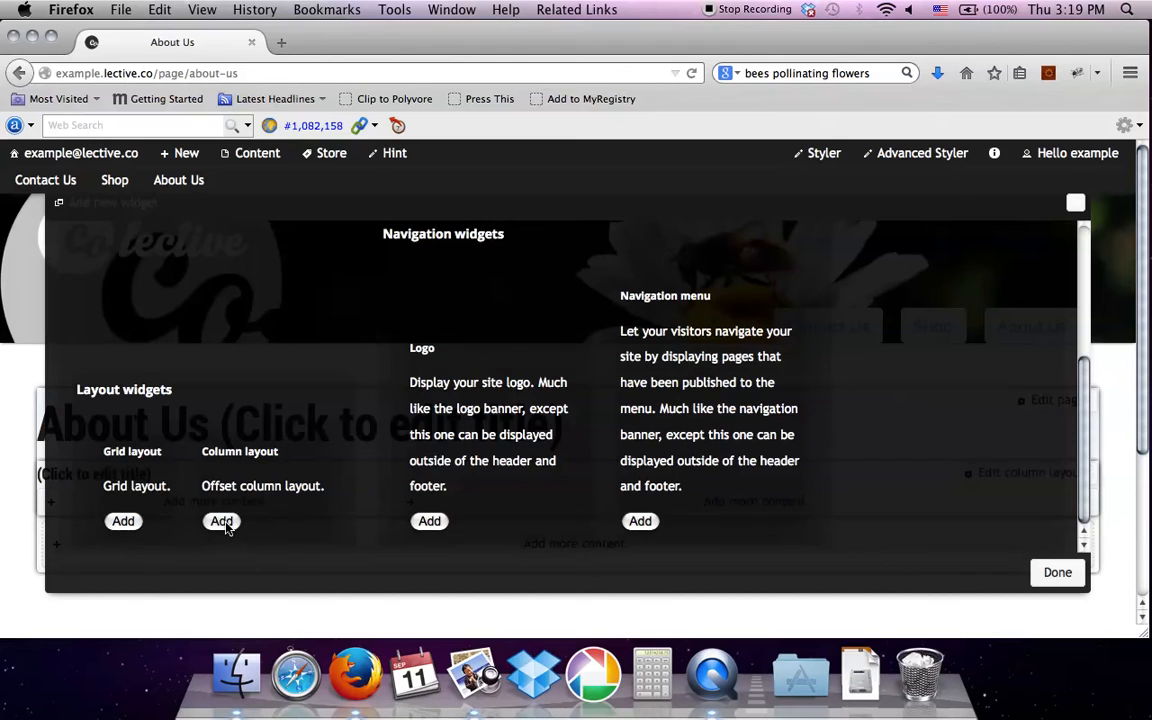
{"action": "left_click", "coordinate": [1056, 572]}
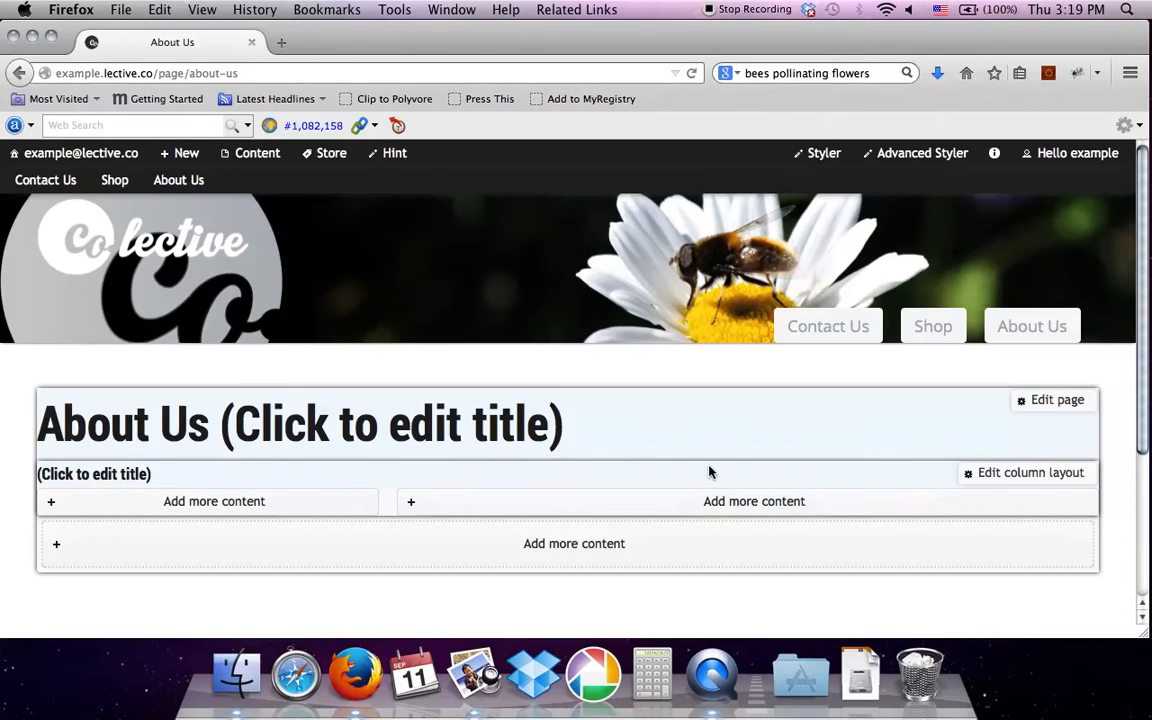
- Set the column layout's left width to 8 in its settings
{"action": "left_click", "coordinate": [1003, 476]}
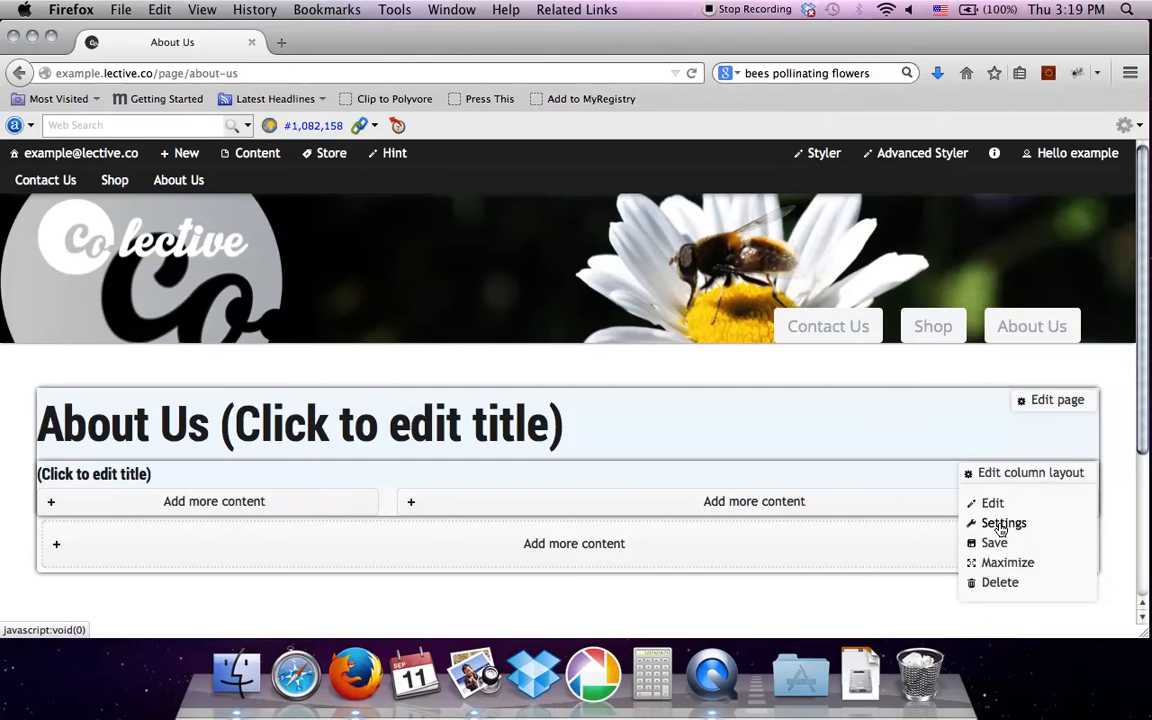
{"action": "left_click", "coordinate": [1001, 526]}
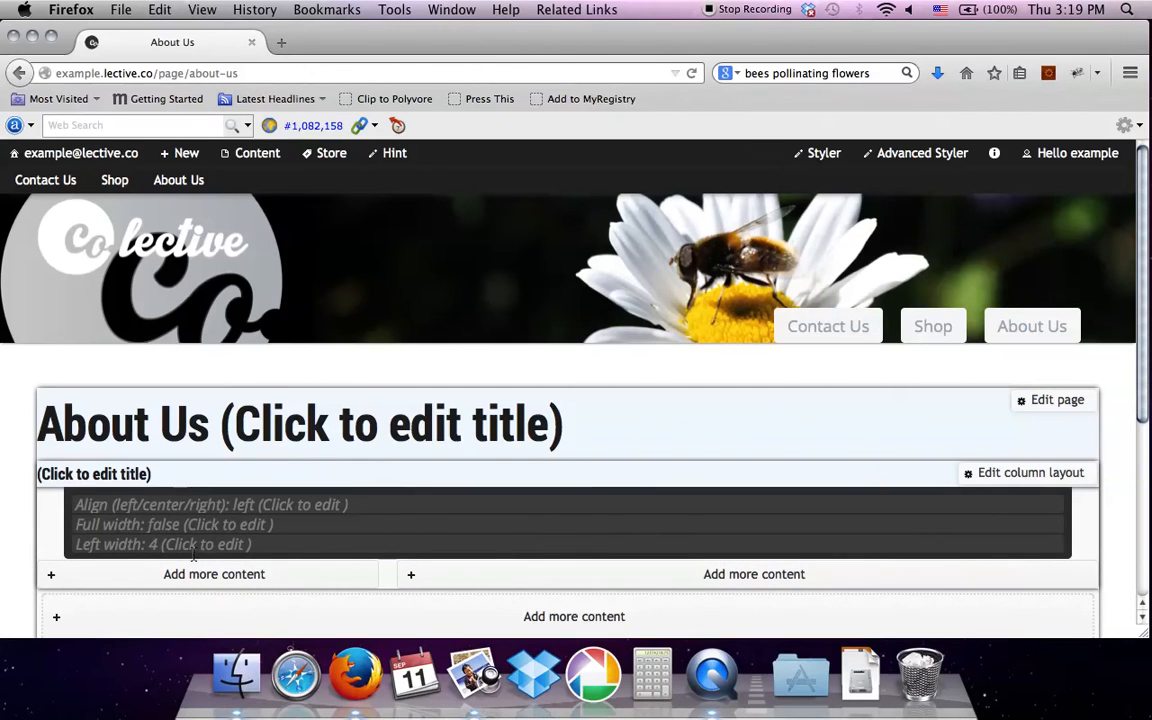
{"action": "left_click", "coordinate": [193, 550]}
{"action": "left_click", "coordinate": [101, 550]}
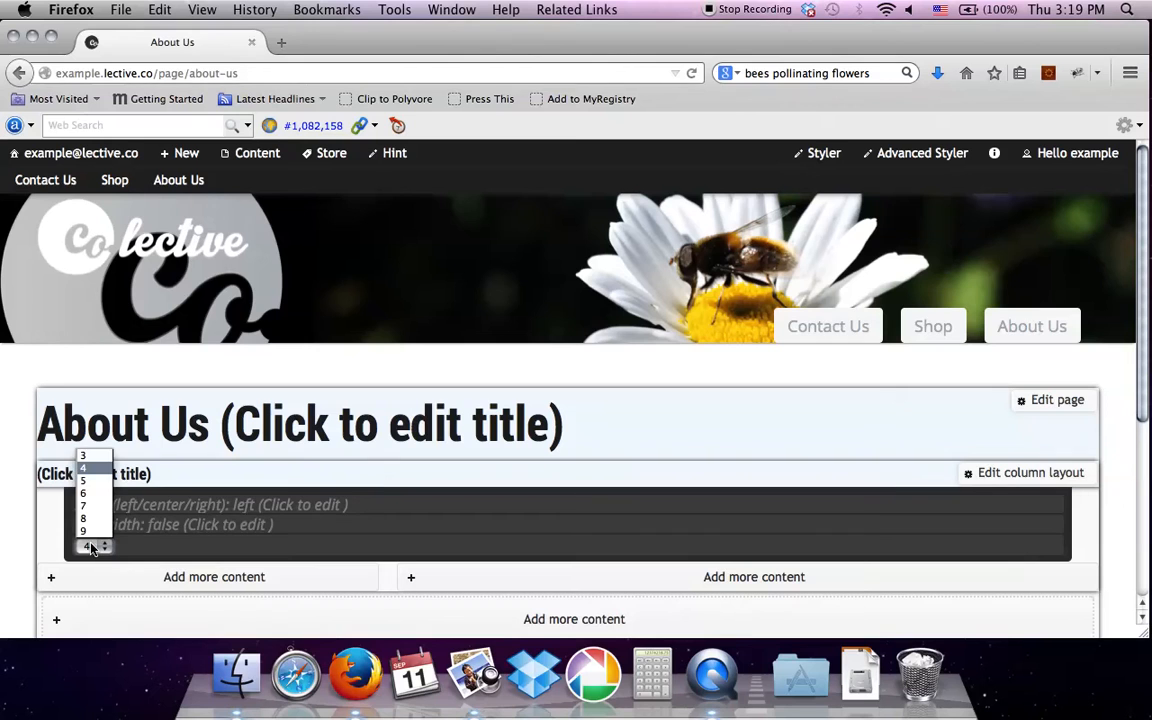
{"action": "left_click", "coordinate": [85, 520]}
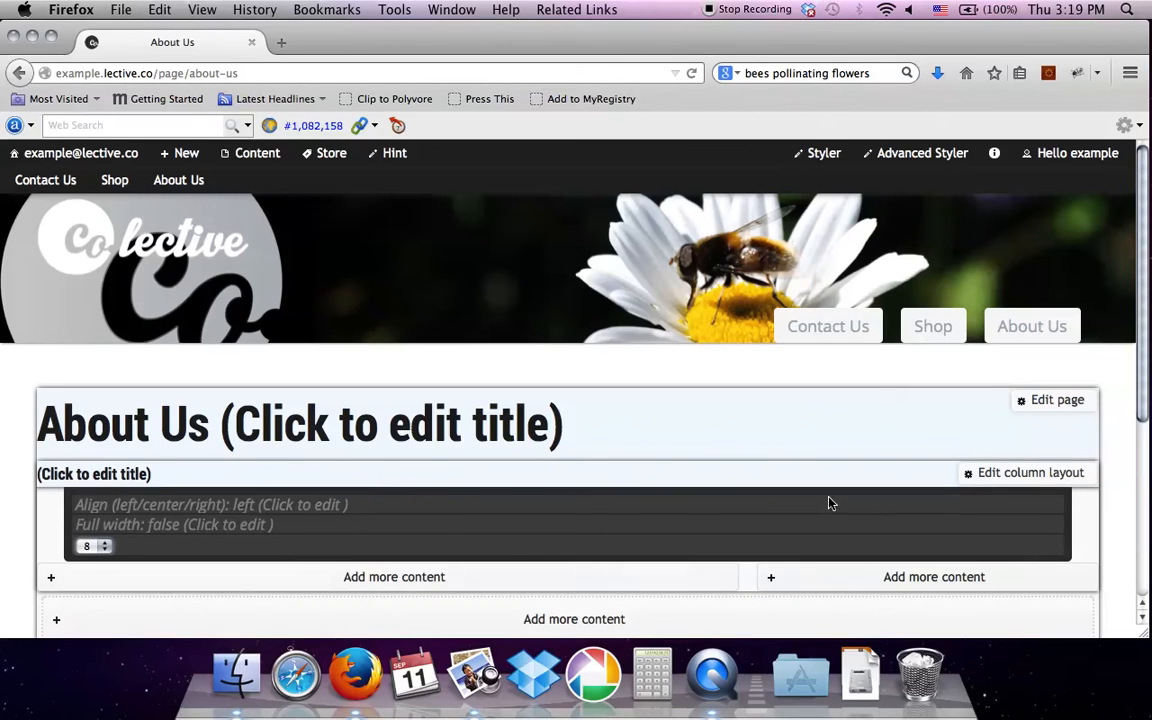
- Close the column layout's settings and add a Post feed widget to its narrow right column
{"action": "left_click", "coordinate": [1016, 473]}
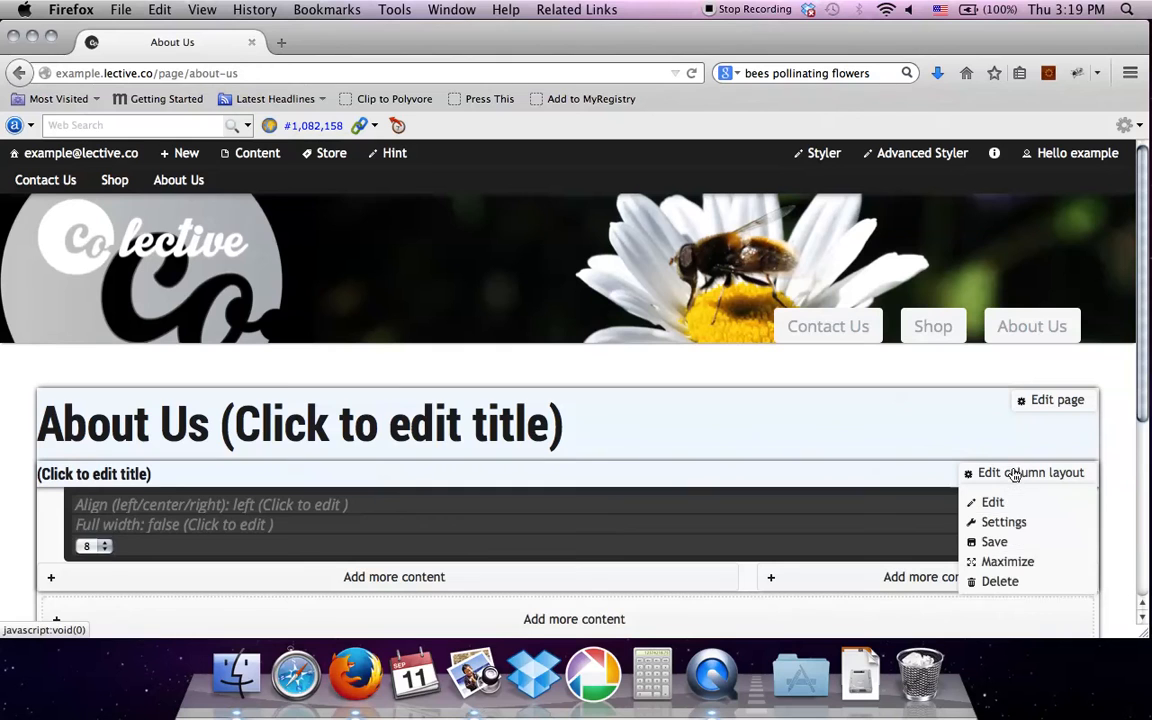
{"action": "left_click", "coordinate": [991, 524]}
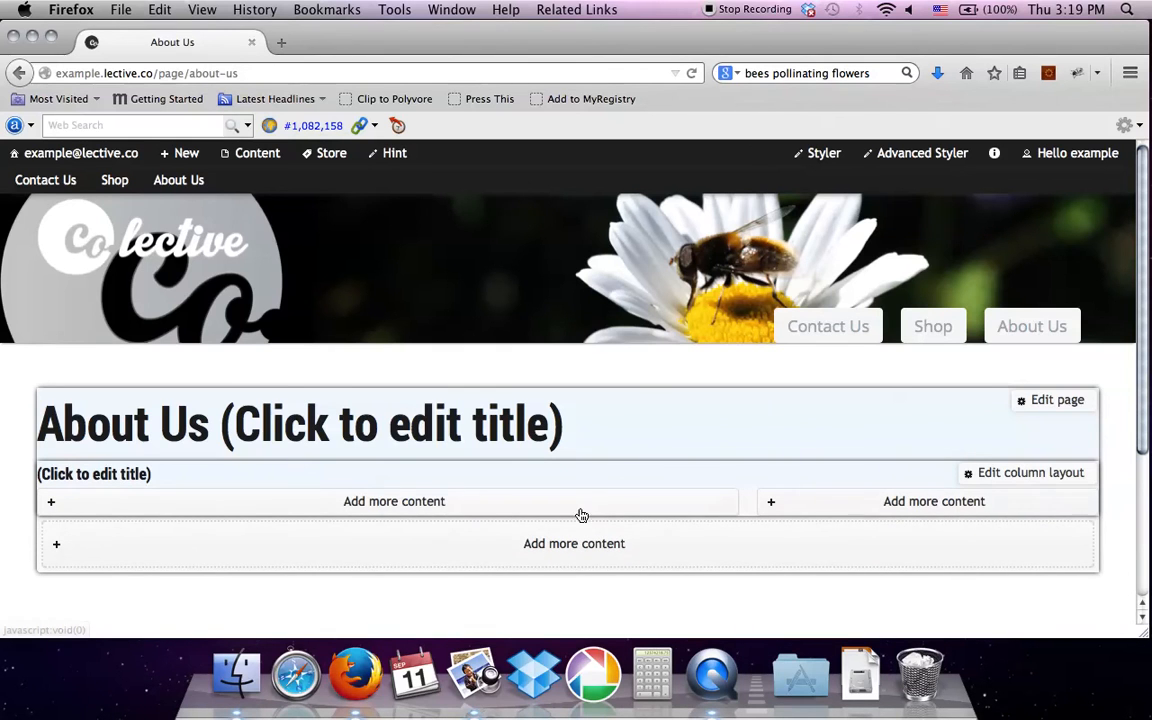
{"action": "left_click", "coordinate": [890, 502]}
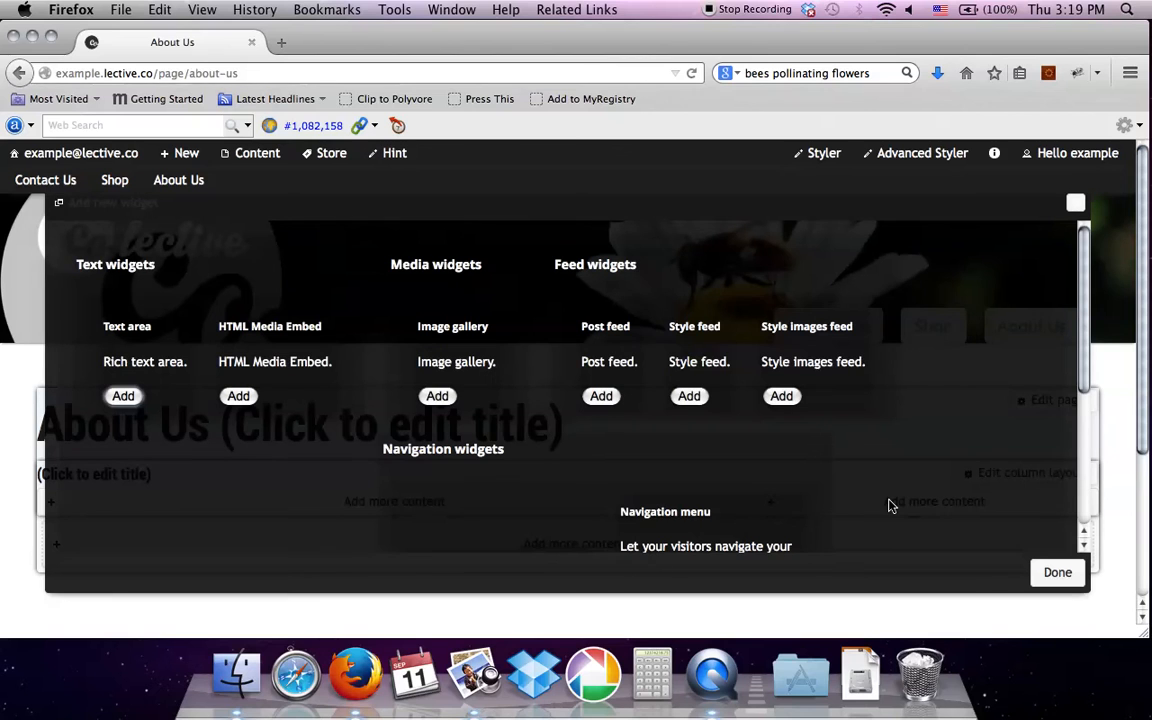
{"action": "left_click", "coordinate": [601, 397]}
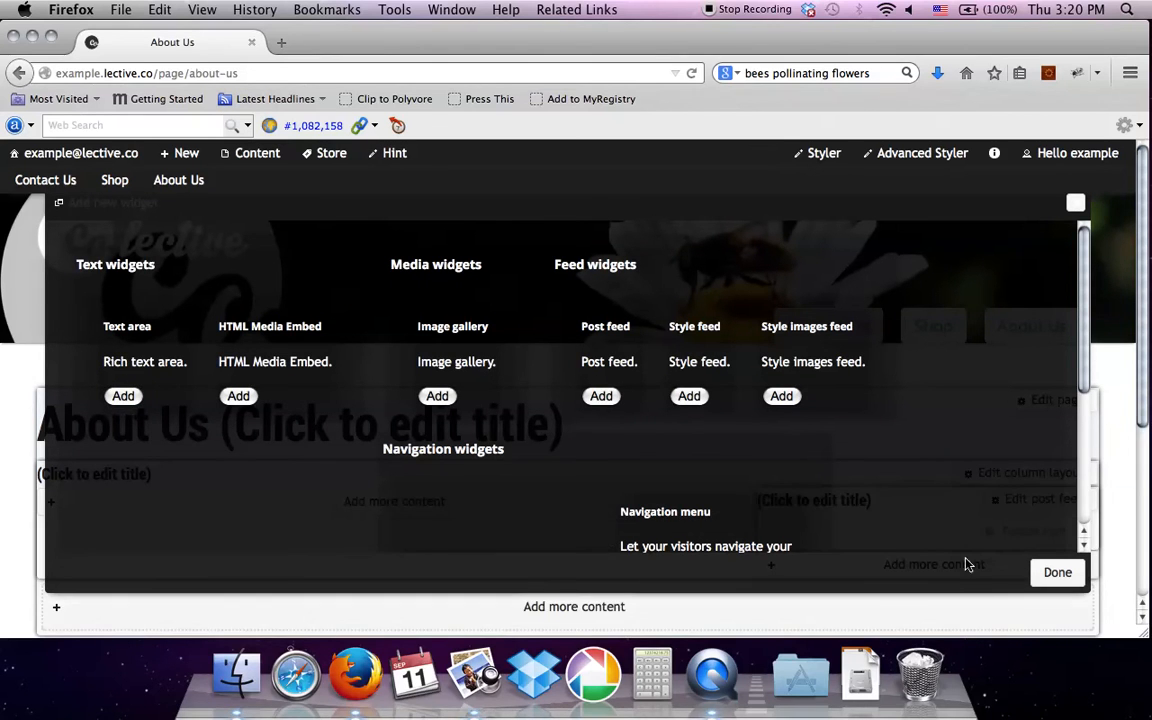
{"action": "left_click", "coordinate": [1058, 573]}
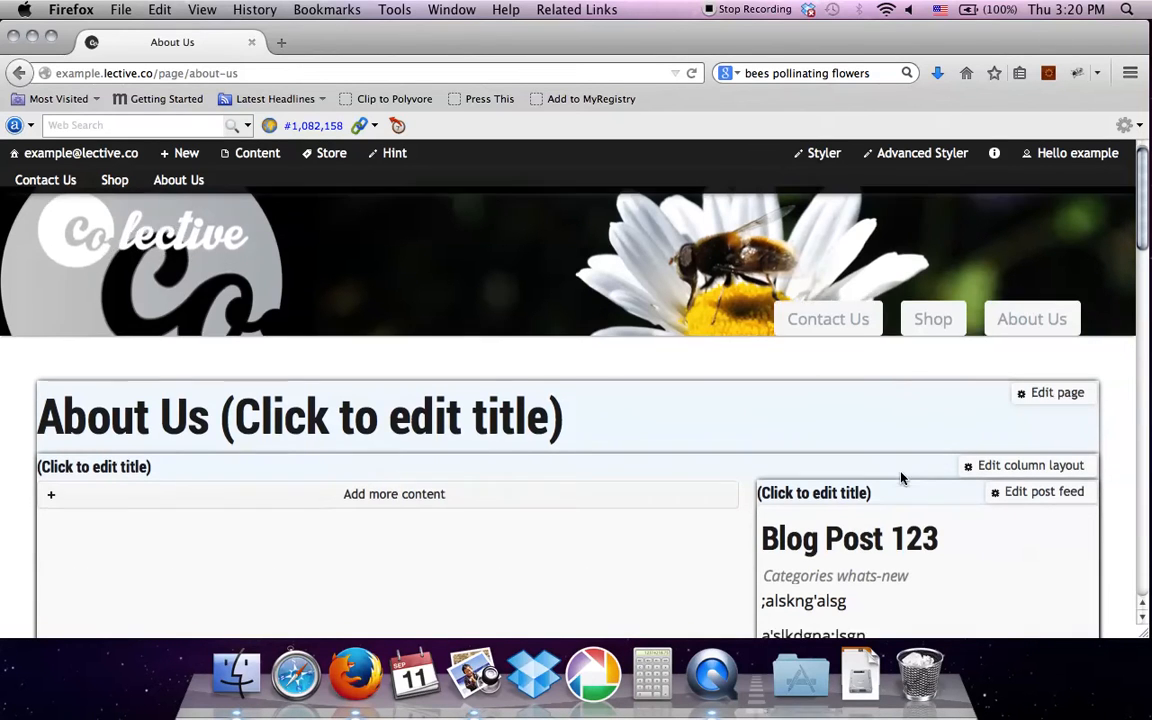
- Look through the posts in the new post feed and the content slots around it on the About Us page
{"action": "scroll", "coordinate": [901, 478], "scroll_direction": "down", "scroll_amount": 3}
{"action": "scroll", "coordinate": [901, 478], "scroll_direction": "down", "scroll_amount": 7}
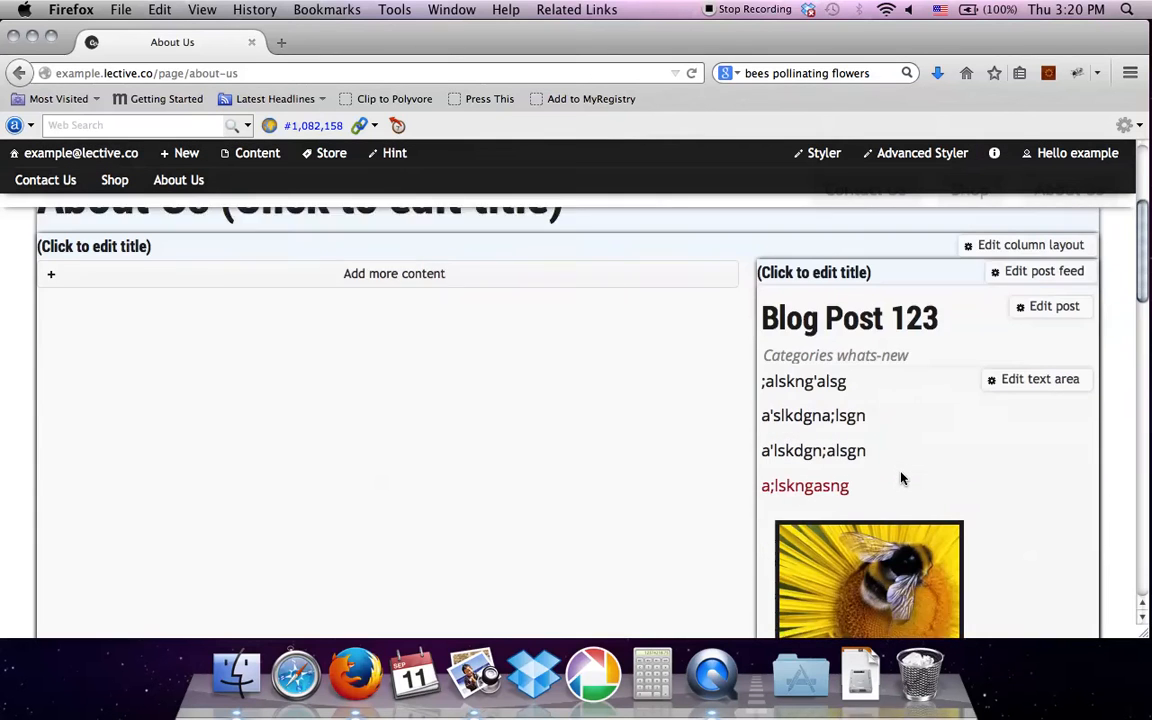
{"action": "scroll", "coordinate": [901, 478], "scroll_direction": "down", "scroll_amount": 6}
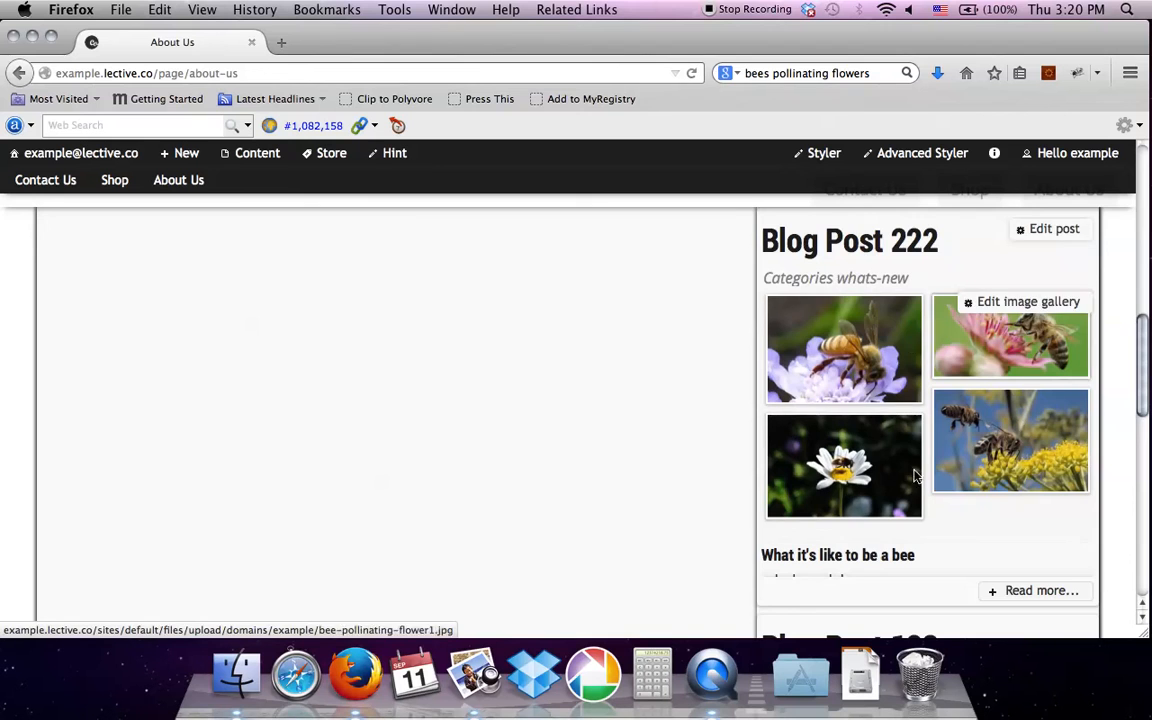
{"action": "scroll", "coordinate": [912, 478], "scroll_direction": "down", "scroll_amount": 7}
{"action": "scroll", "coordinate": [912, 480], "scroll_direction": "down", "scroll_amount": 7}
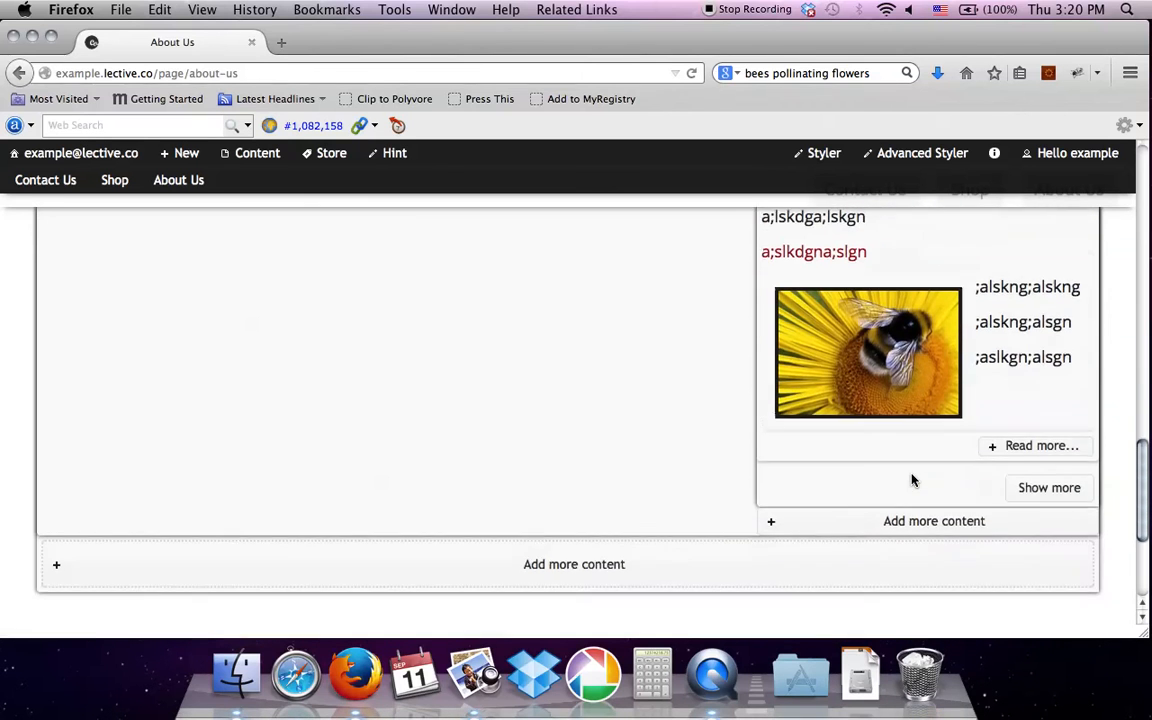
{"action": "scroll", "coordinate": [912, 480], "scroll_direction": "up", "scroll_amount": 8}
{"action": "scroll", "coordinate": [912, 481], "scroll_direction": "up", "scroll_amount": 6}
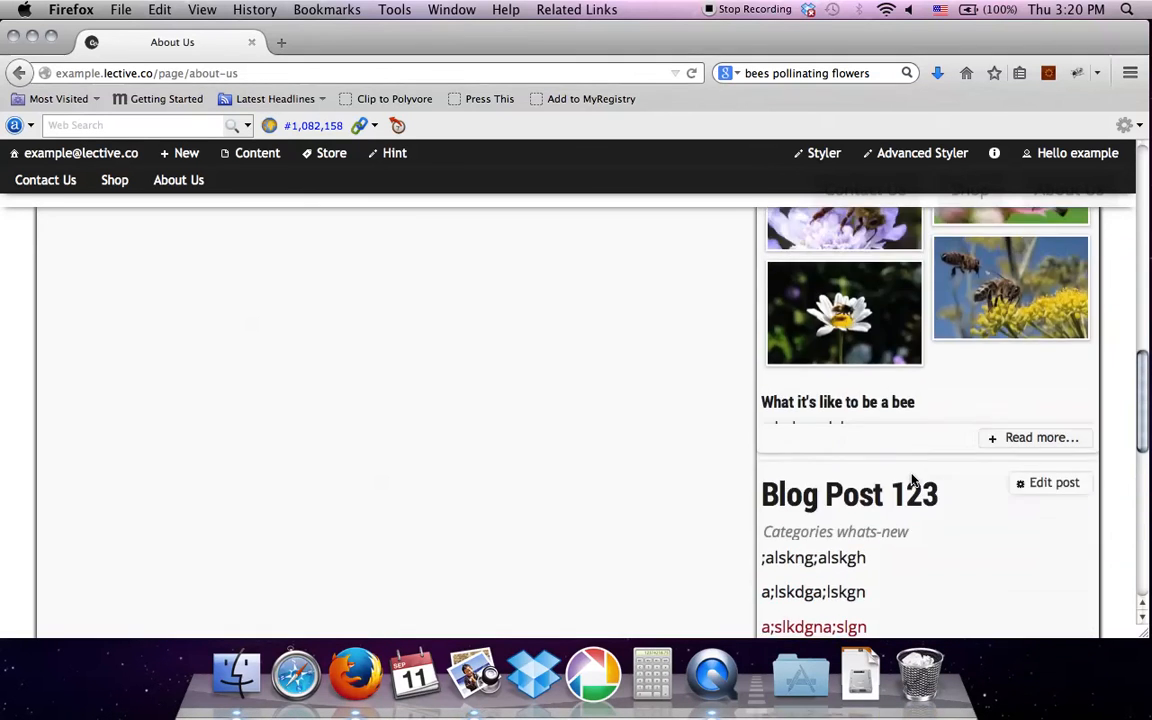
{"action": "scroll", "coordinate": [913, 481], "scroll_direction": "up", "scroll_amount": 6}
{"action": "scroll", "coordinate": [913, 481], "scroll_direction": "up", "scroll_amount": 5}
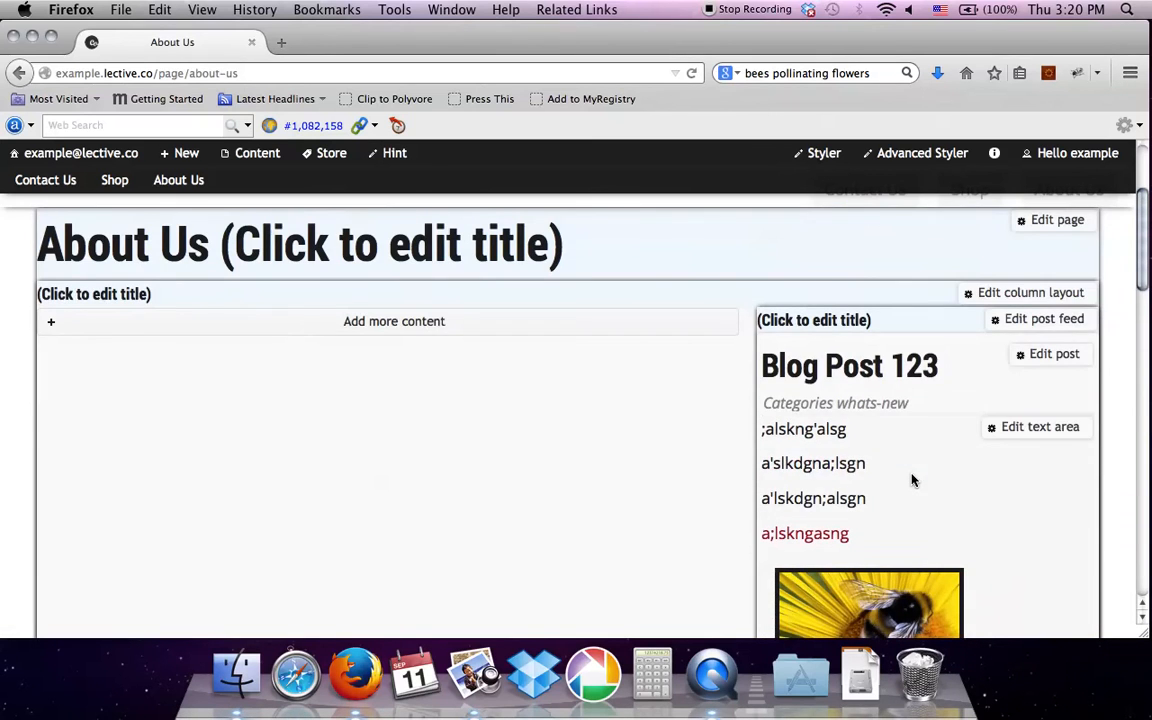
{"action": "scroll", "coordinate": [912, 480], "scroll_direction": "up", "scroll_amount": 2}
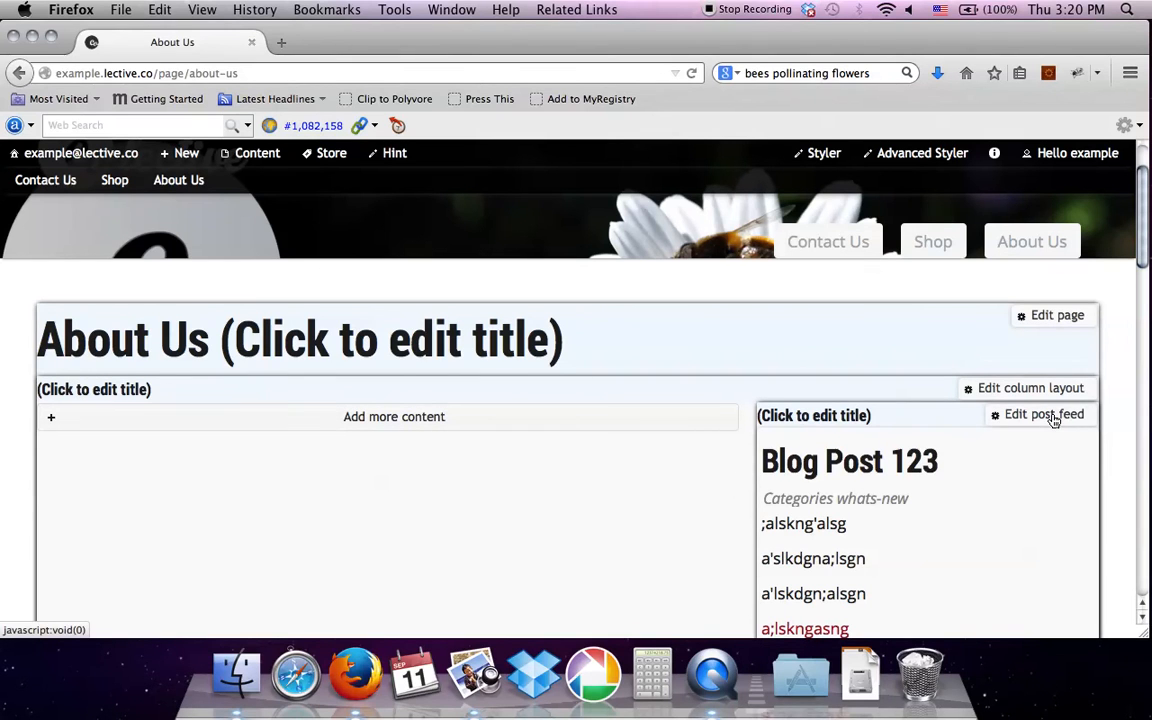
{"action": "scroll", "coordinate": [1053, 420], "scroll_direction": "down", "scroll_amount": 5}
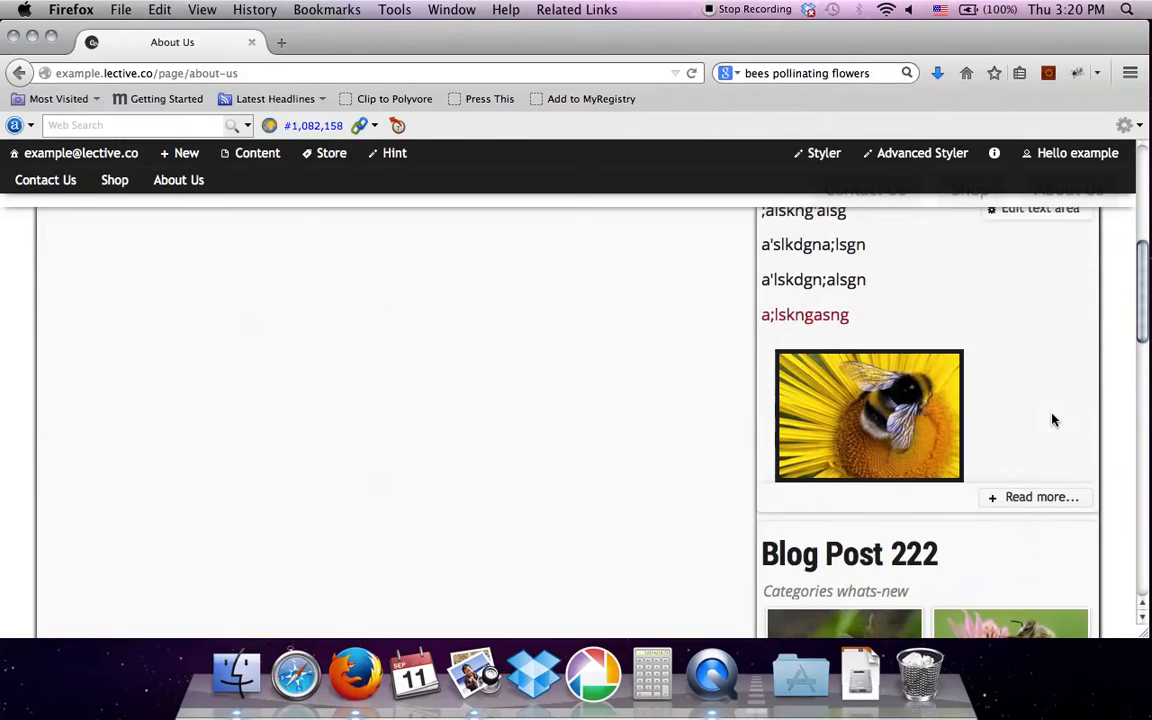
{"action": "scroll", "coordinate": [1052, 420], "scroll_direction": "down", "scroll_amount": 10}
{"action": "scroll", "coordinate": [1052, 417], "scroll_direction": "down", "scroll_amount": 2}
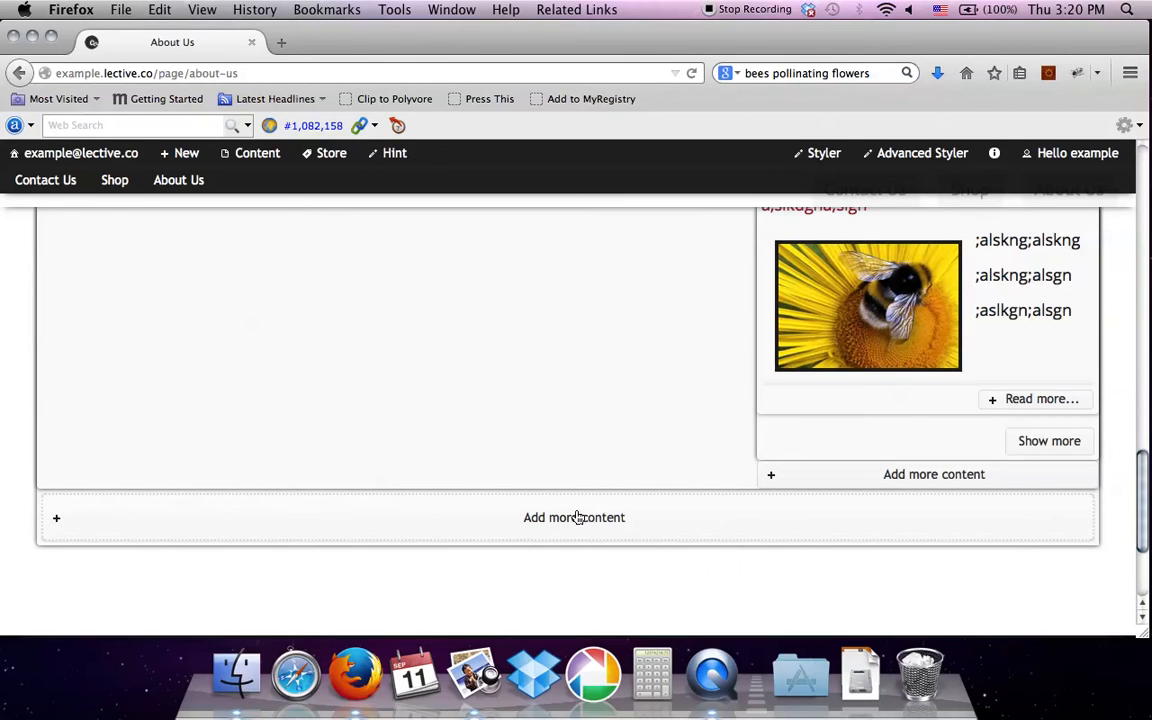
{"action": "scroll", "coordinate": [577, 517], "scroll_direction": "up", "scroll_amount": 10}
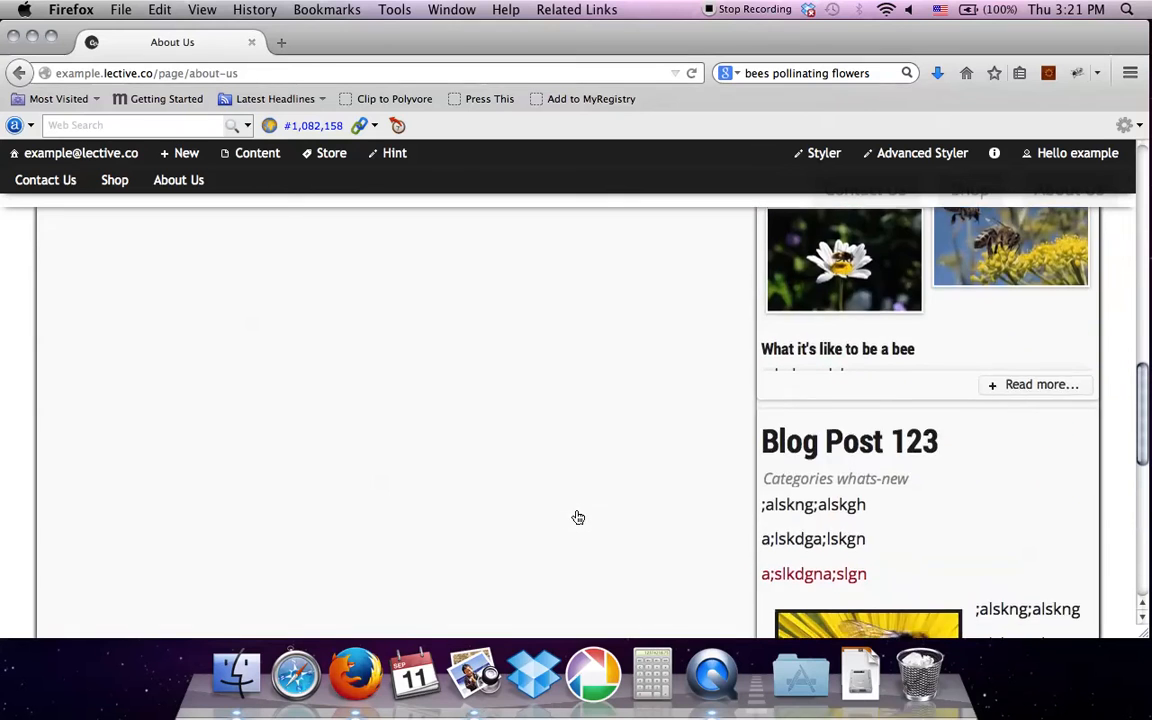
{"action": "scroll", "coordinate": [577, 517], "scroll_direction": "up", "scroll_amount": 10}
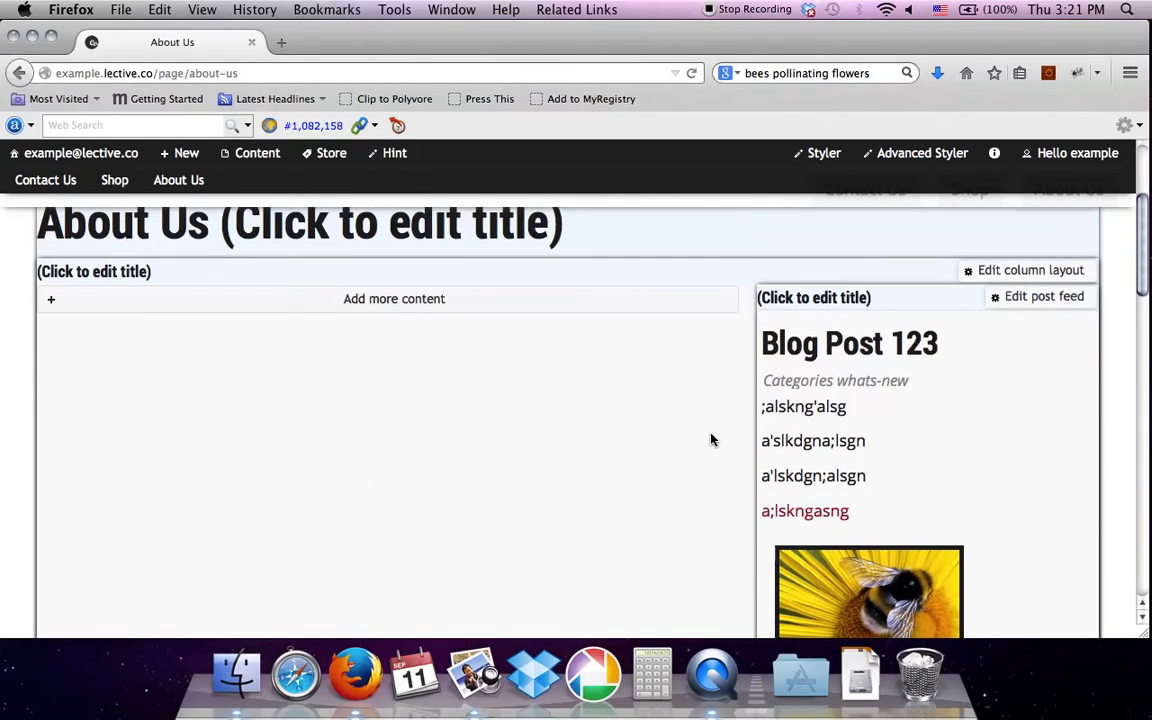
- In the post feed's settings, show only items published in whats-new and set the number of items to 2
{"action": "left_click", "coordinate": [1060, 296]}
{"action": "left_click", "coordinate": [1028, 347]}
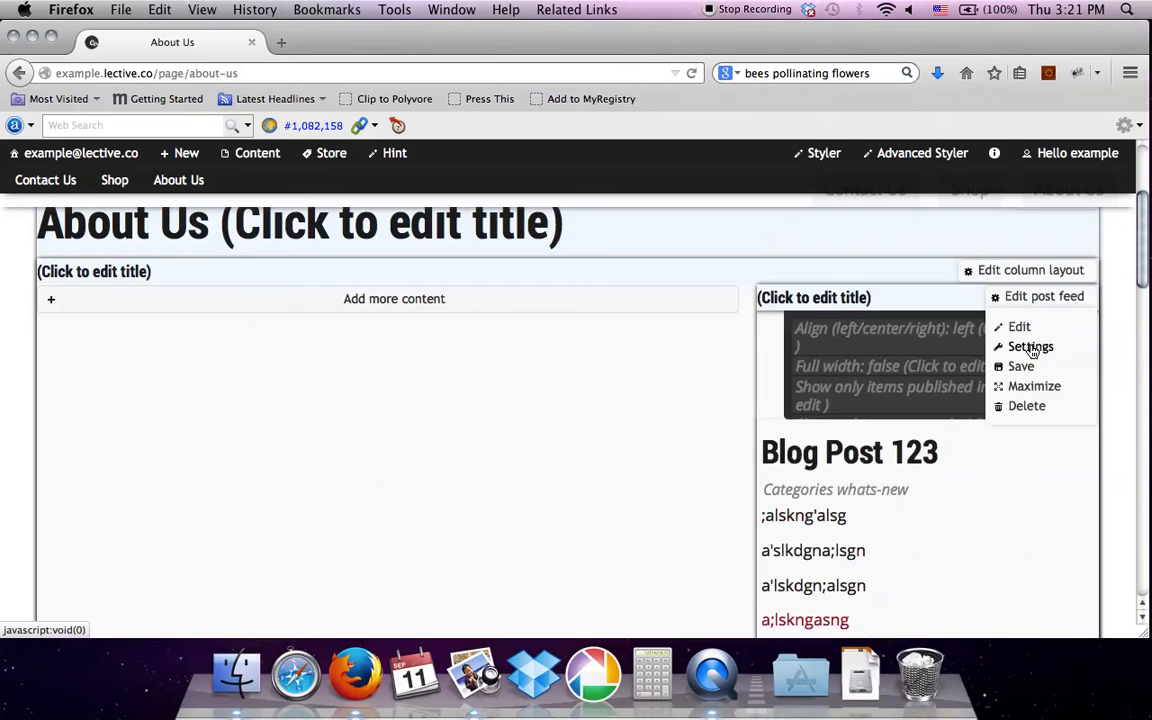
{"action": "left_click", "coordinate": [838, 401]}
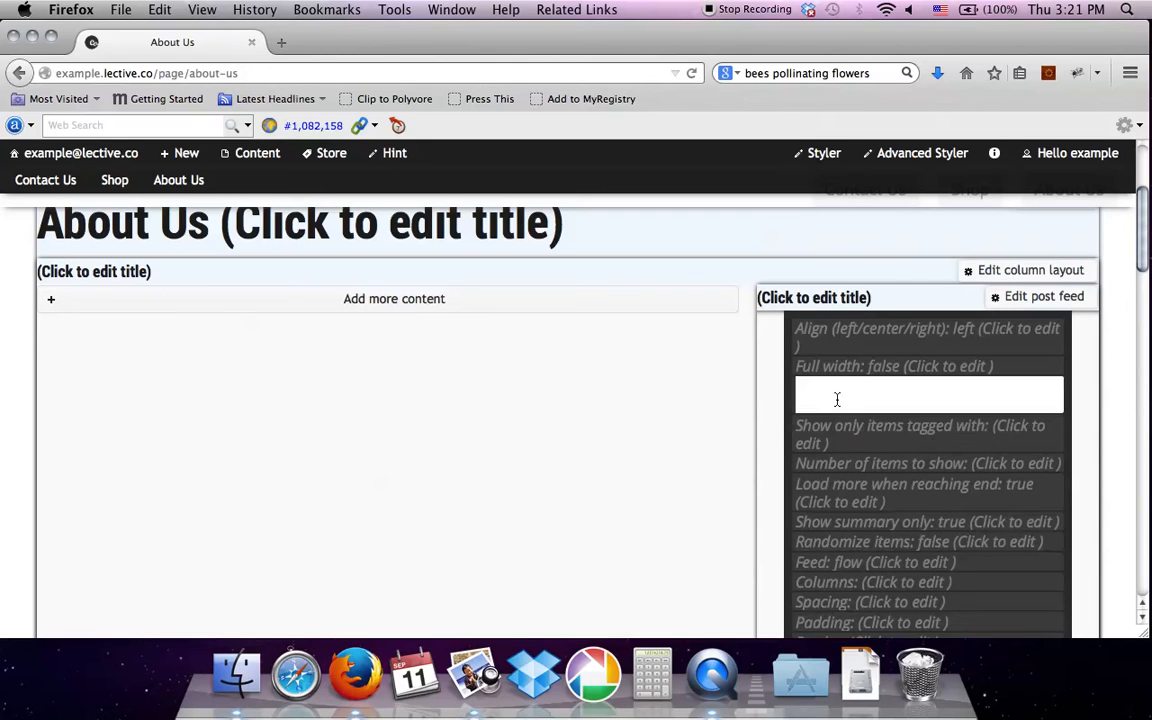
{"action": "type", "text": "whats-new"}
{"action": "left_click", "coordinate": [836, 463]}
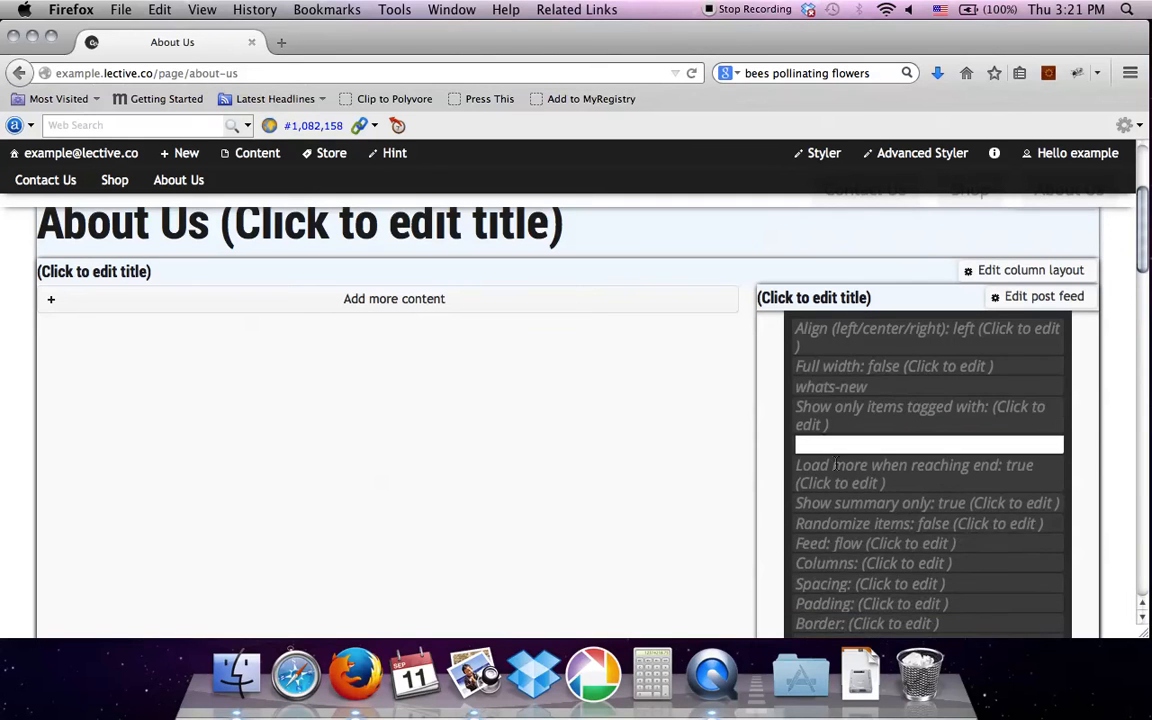
{"action": "type", "text": "2"}
- Set the post feed's load more when reaching end option to False and show summary only to True
{"action": "left_click", "coordinate": [920, 482]}
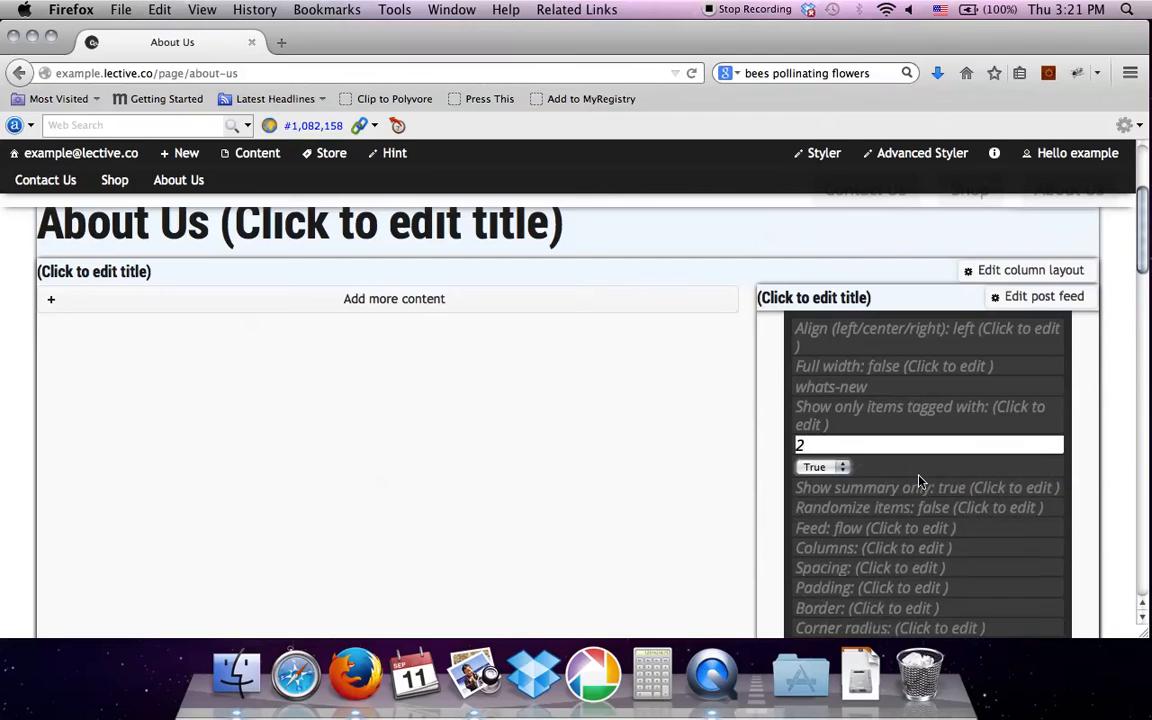
{"action": "left_click", "coordinate": [805, 468]}
{"action": "left_click", "coordinate": [801, 485]}
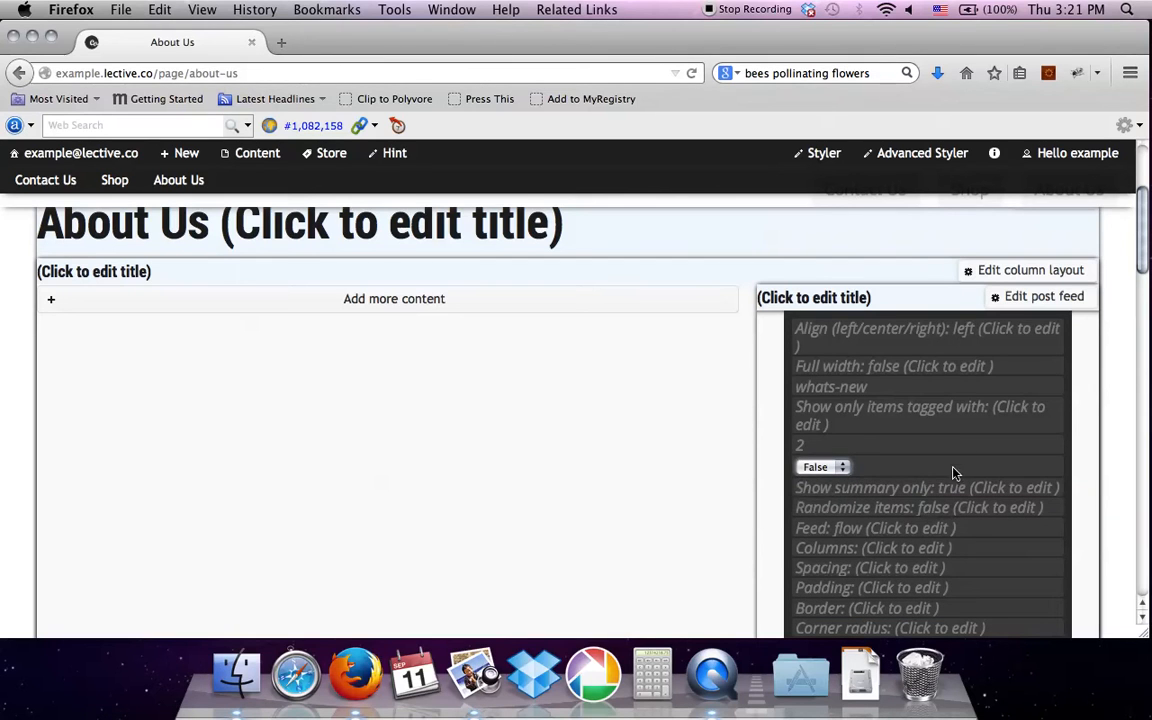
{"action": "left_click", "coordinate": [883, 488]}
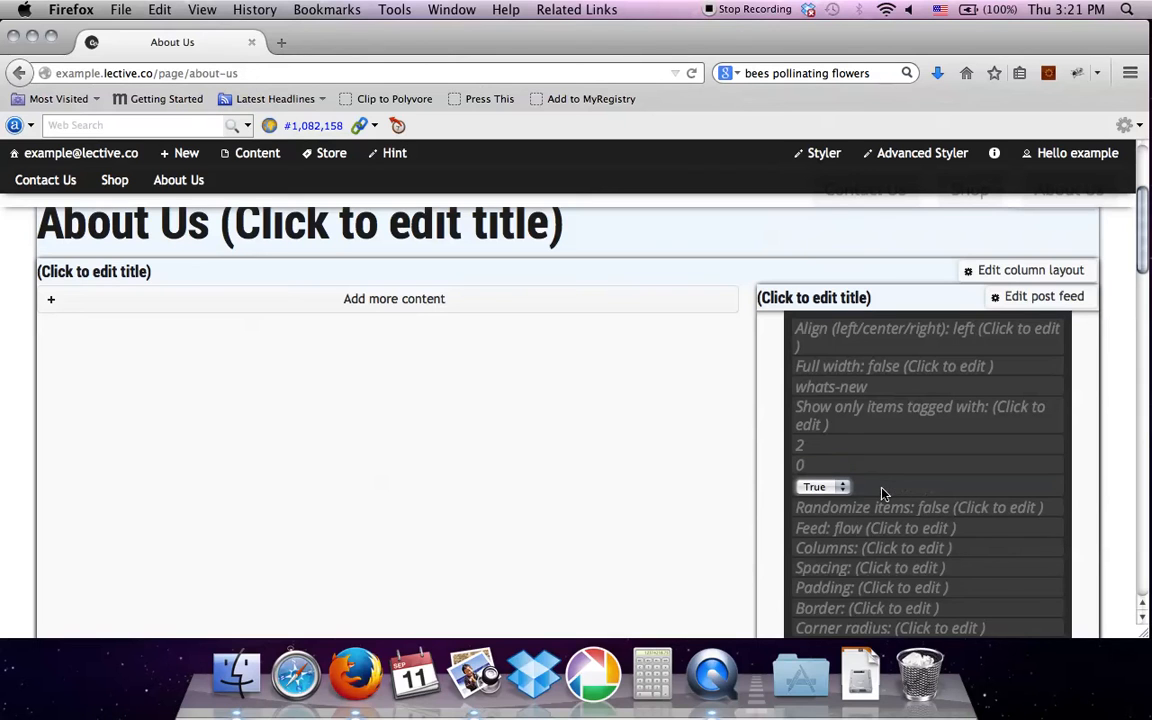
{"action": "left_click", "coordinate": [812, 488]}
{"action": "left_click", "coordinate": [812, 488]}
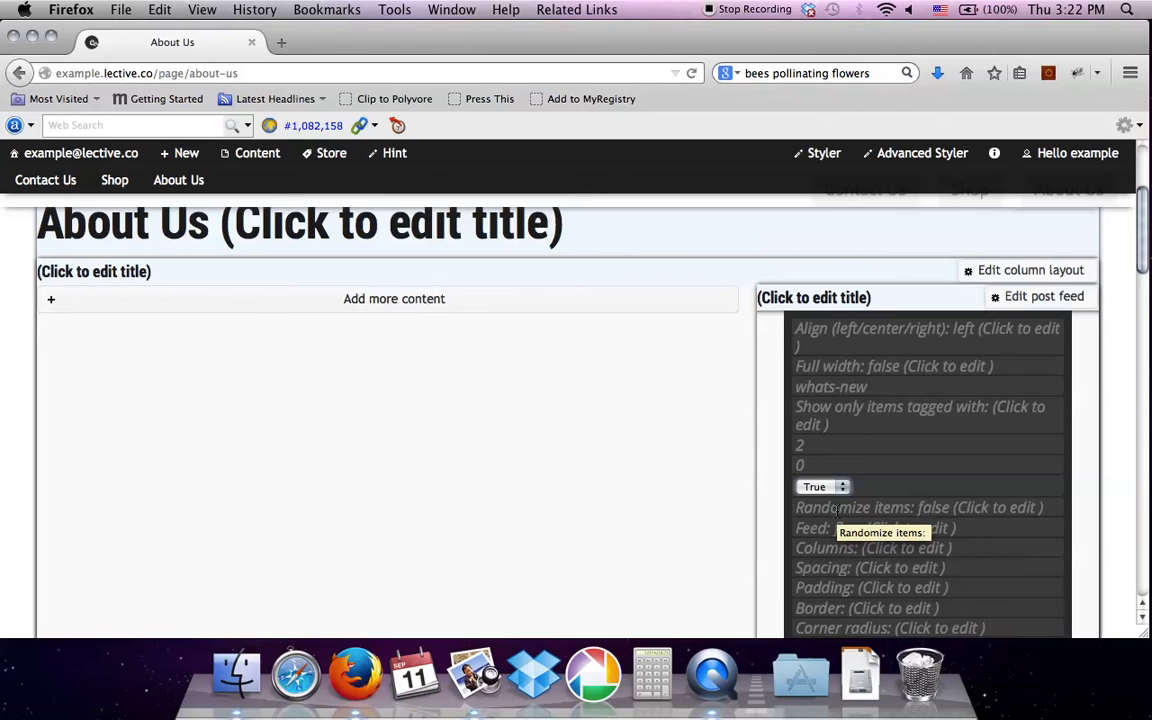
- Leave the post feed's randomize items option at False and its feed type at Flow
{"action": "left_click", "coordinate": [838, 509]}
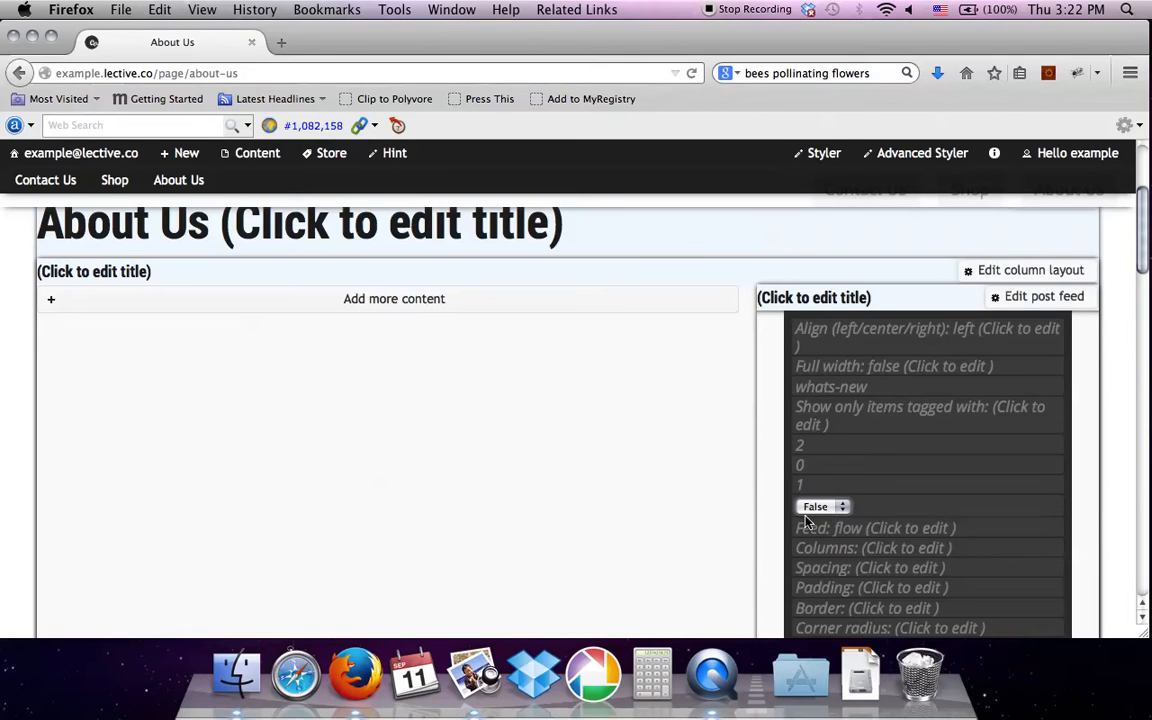
{"action": "left_click", "coordinate": [815, 530]}
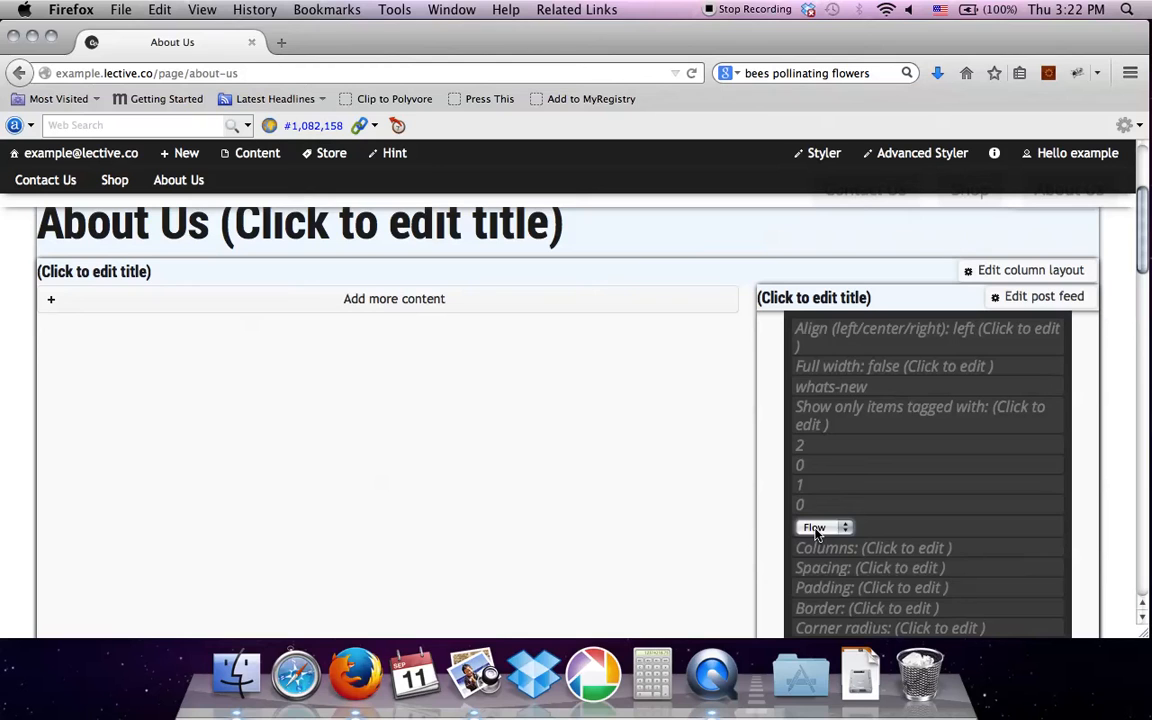
{"action": "left_click", "coordinate": [816, 529]}
{"action": "left_click", "coordinate": [876, 529]}
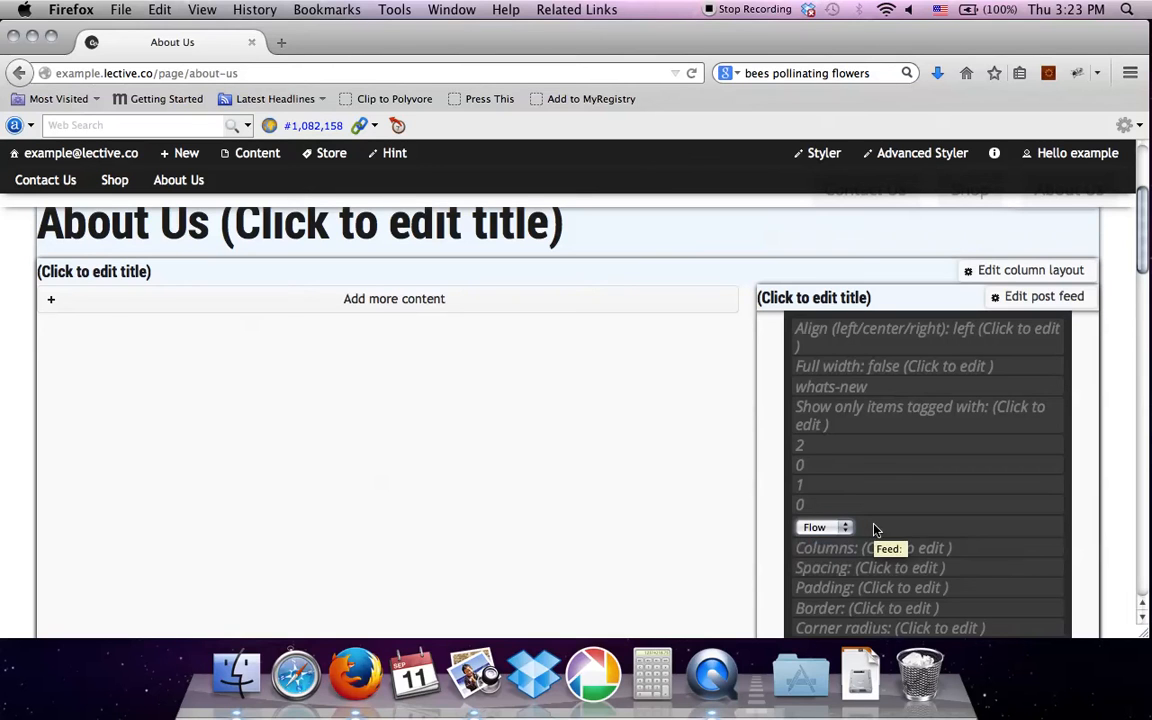
- Set the number of columns in the post feed to 2
{"action": "left_click", "coordinate": [830, 550]}
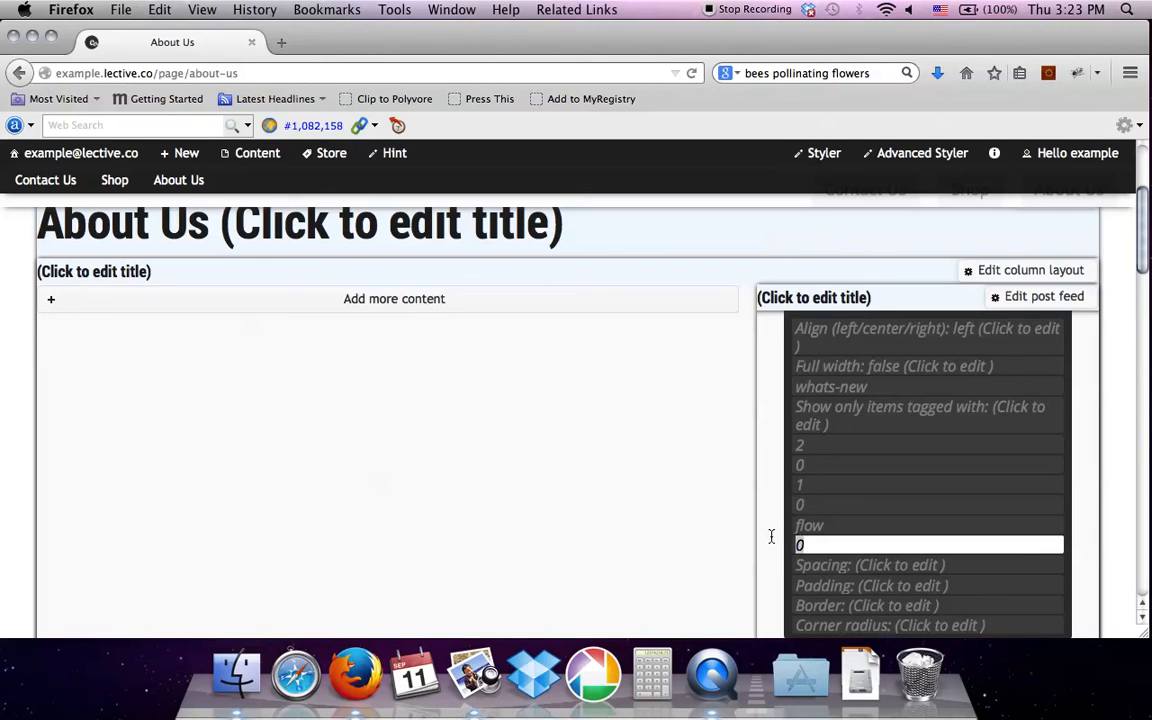
{"action": "key", "text": "BackSpace"}
{"action": "type", "text": "2"}
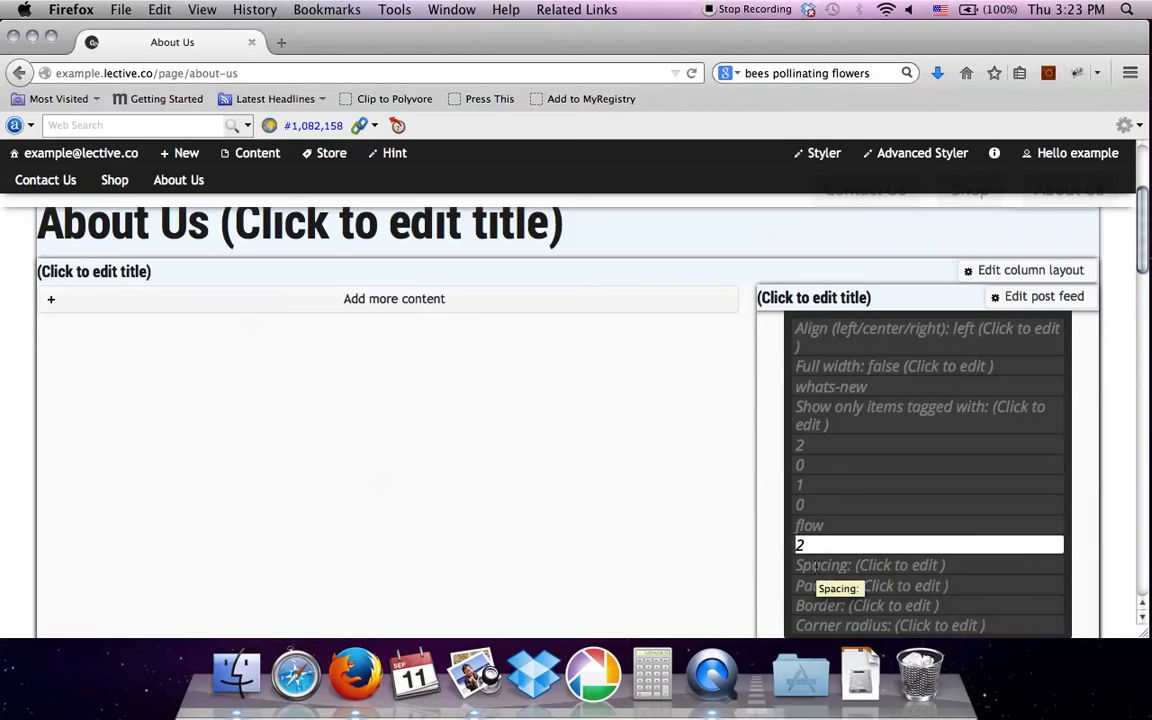
- Set the post feed's border to 5 and its corner radius to 10
{"action": "scroll", "coordinate": [810, 588], "scroll_direction": "down", "scroll_amount": 1}
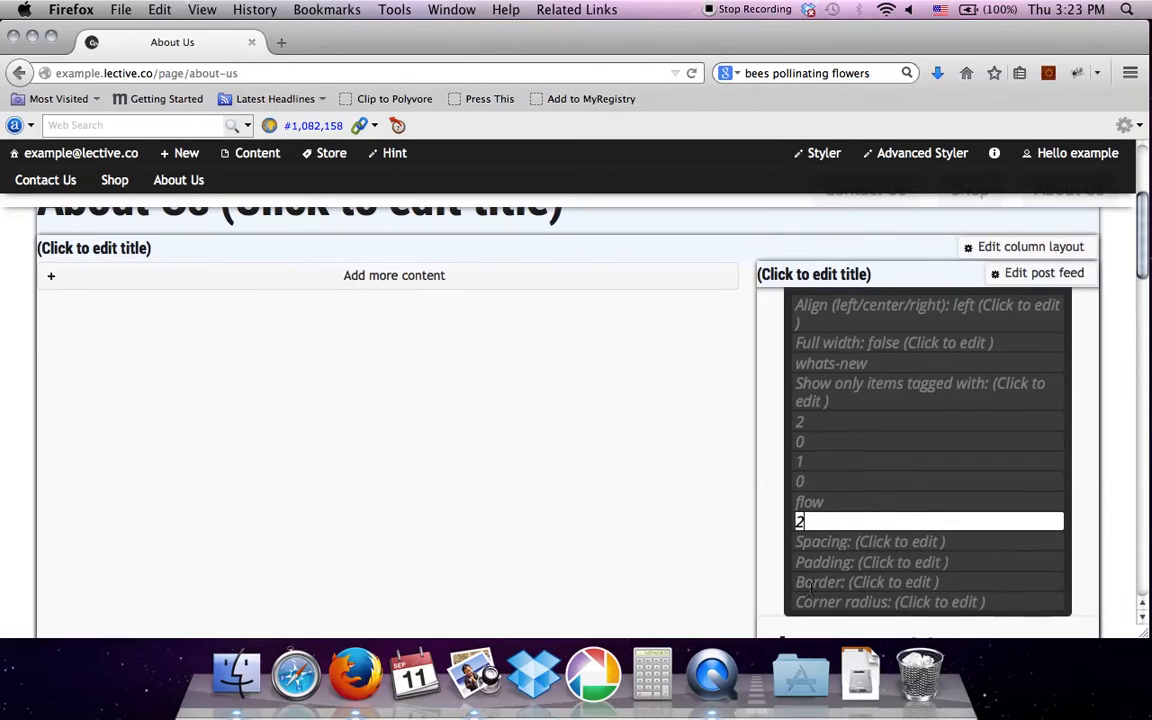
{"action": "left_click", "coordinate": [800, 582]}
{"action": "type", "text": "0"}
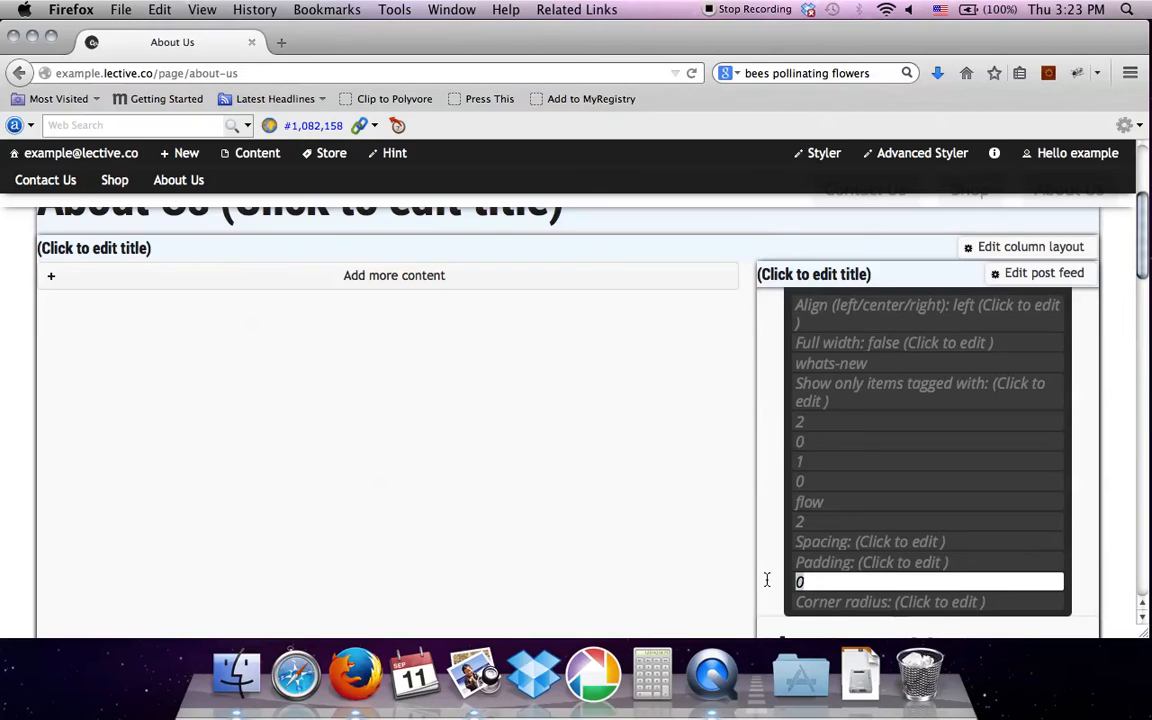
{"action": "key", "text": "BackSpace"}
{"action": "type", "text": "5"}
{"action": "left_click", "coordinate": [835, 604]}
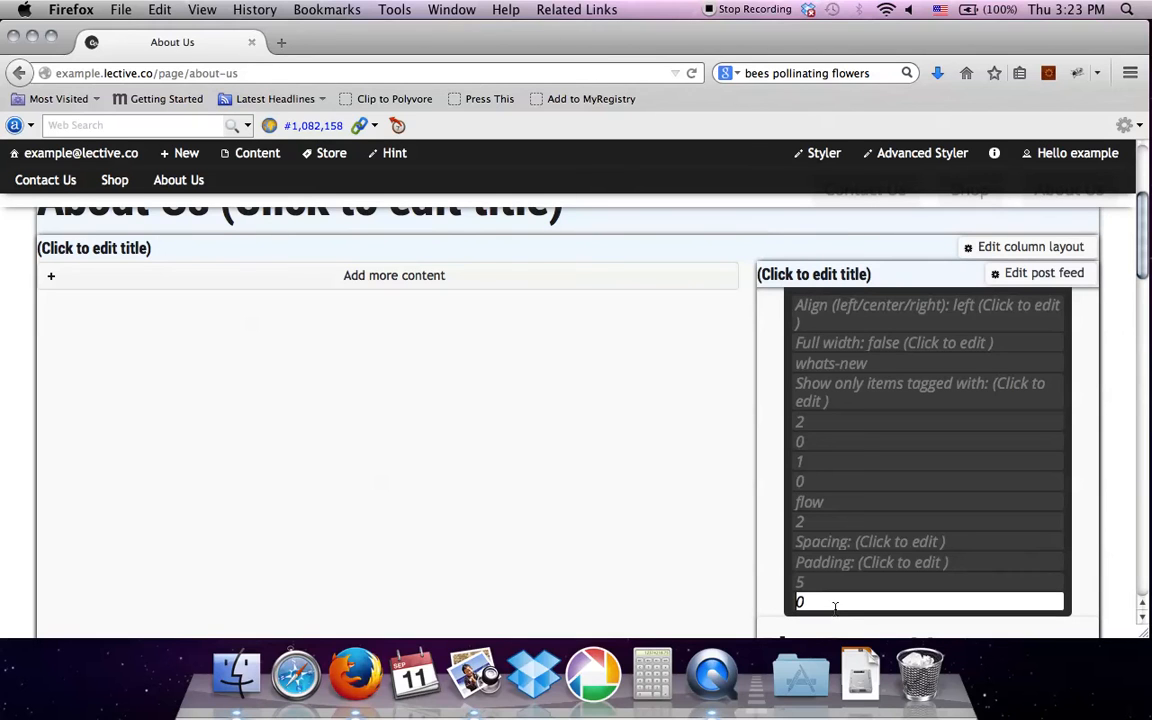
{"action": "key", "text": "BackSpace"}
{"action": "type", "text": "10"}
{"action": "scroll", "coordinate": [769, 600], "scroll_direction": "down", "scroll_amount": 2}
{"action": "scroll", "coordinate": [769, 600], "scroll_direction": "up", "scroll_amount": 3}
{"action": "scroll", "coordinate": [769, 600], "scroll_direction": "down", "scroll_amount": 5}
{"action": "scroll", "coordinate": [890, 525], "scroll_direction": "up", "scroll_amount": 1}
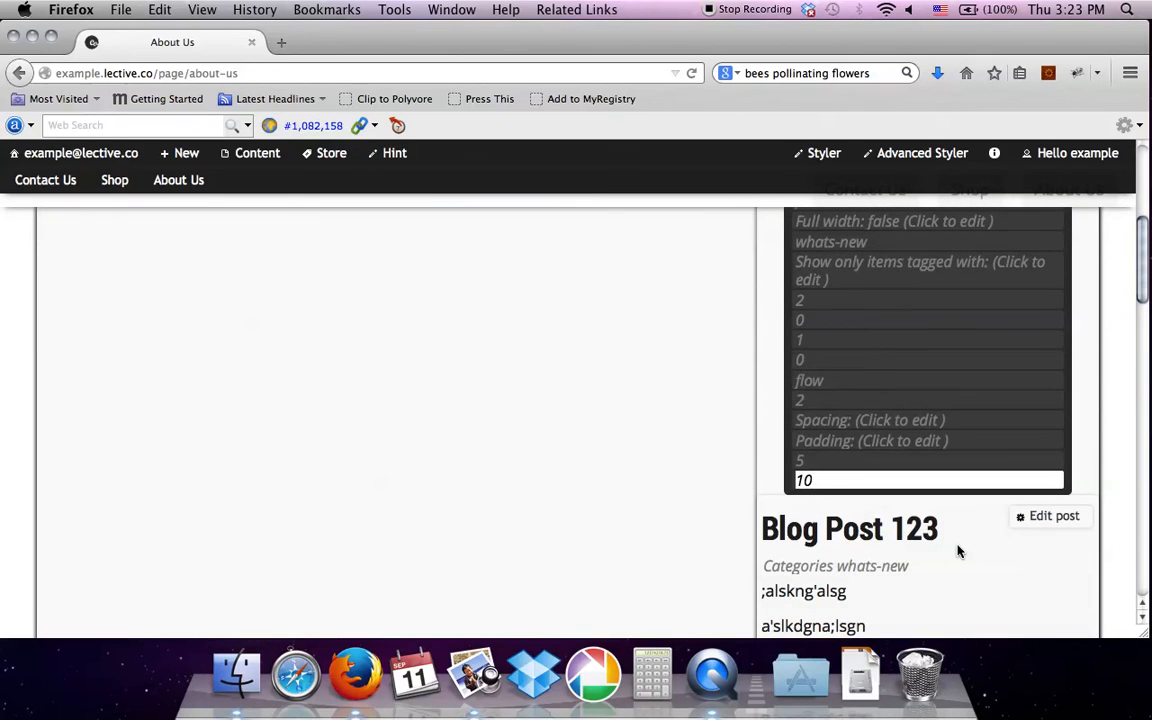
{"action": "scroll", "coordinate": [958, 551], "scroll_direction": "up", "scroll_amount": 3}
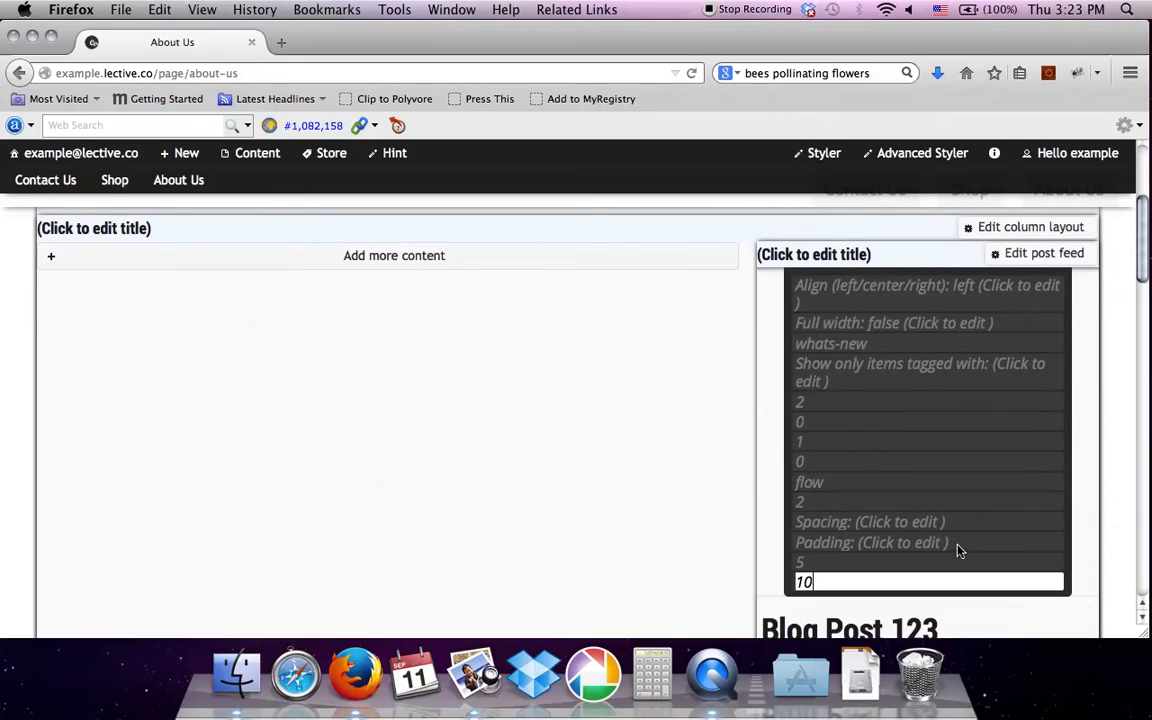
- Close the post feed's settings and reload the About Us page to display the new feed layout
{"action": "left_click", "coordinate": [1050, 258]}
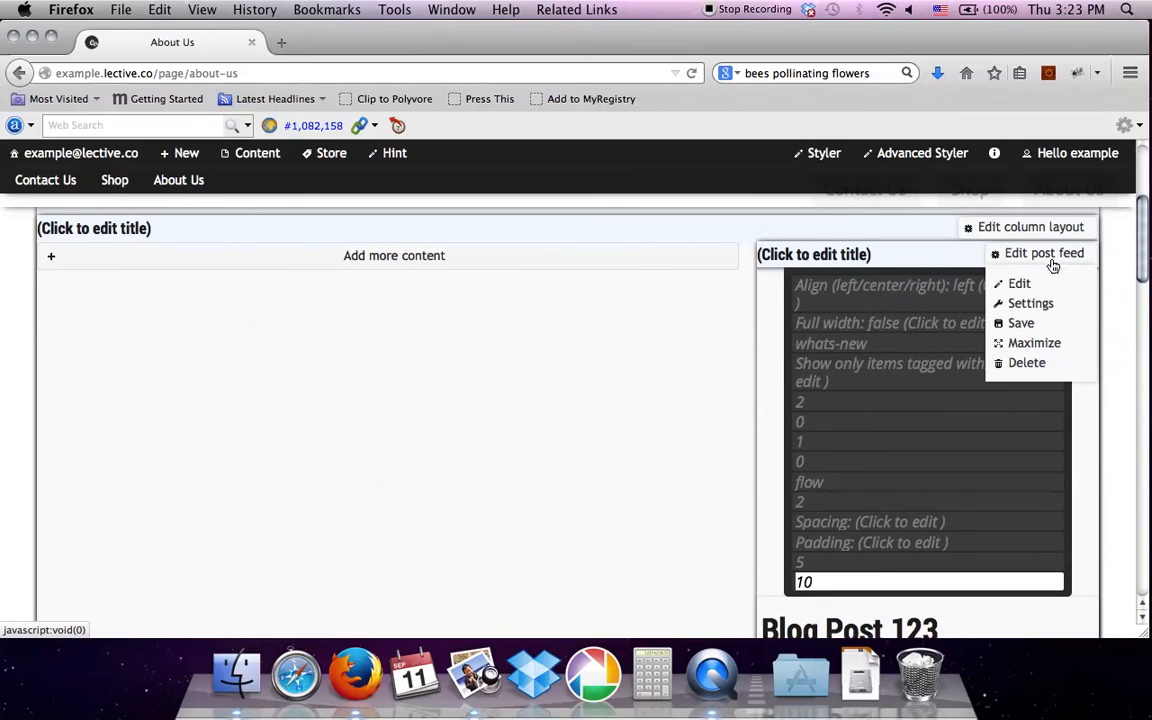
{"action": "left_click", "coordinate": [1020, 306]}
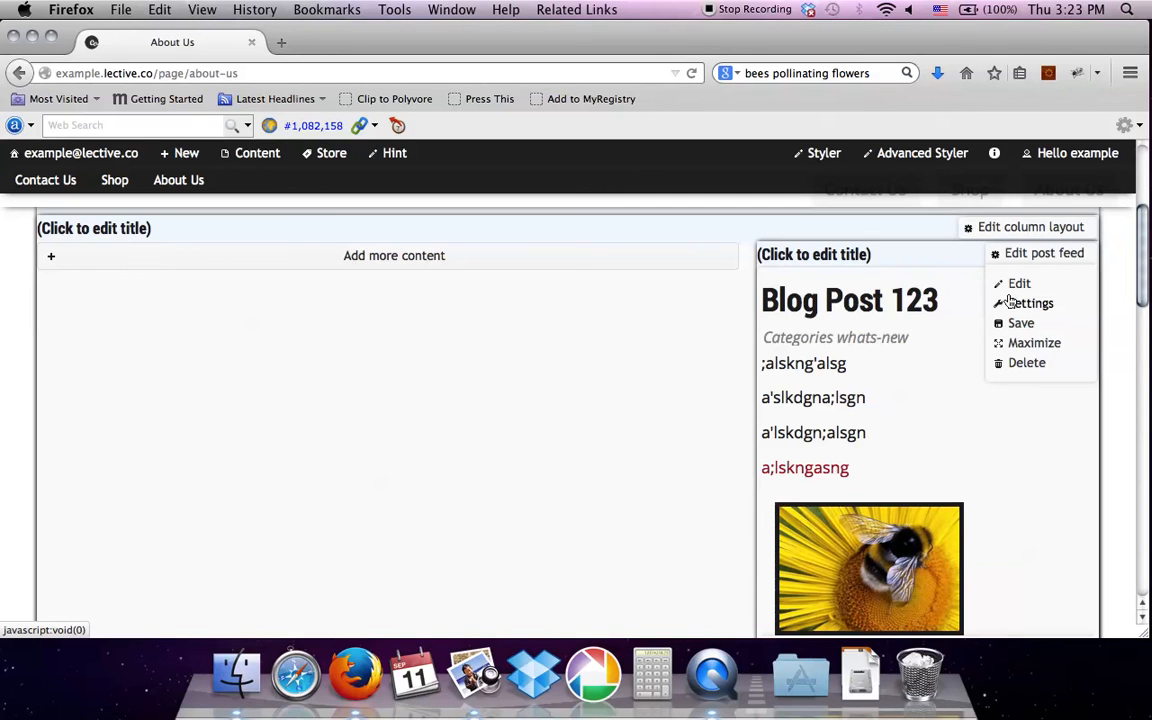
{"action": "left_click", "coordinate": [690, 75]}
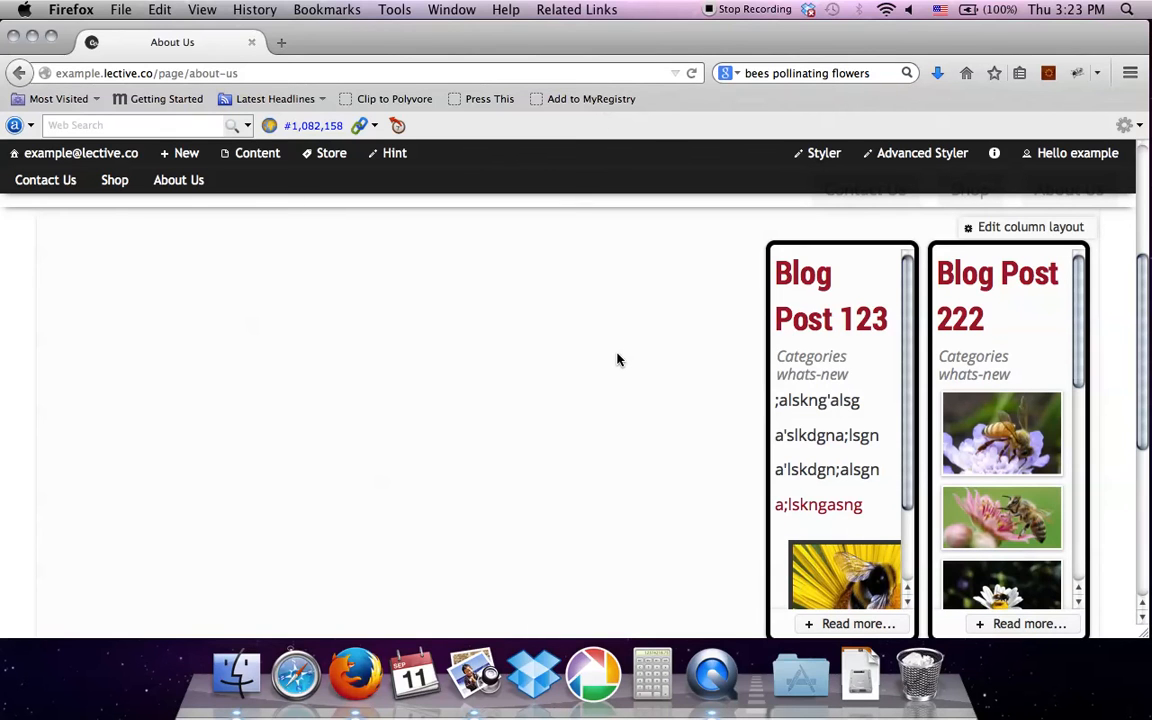
- Review the two-column post feed on the About Us page, expanding Blog Post 123 to its full view and collapsing it again
{"action": "scroll", "coordinate": [617, 359], "scroll_direction": "down", "scroll_amount": 5}
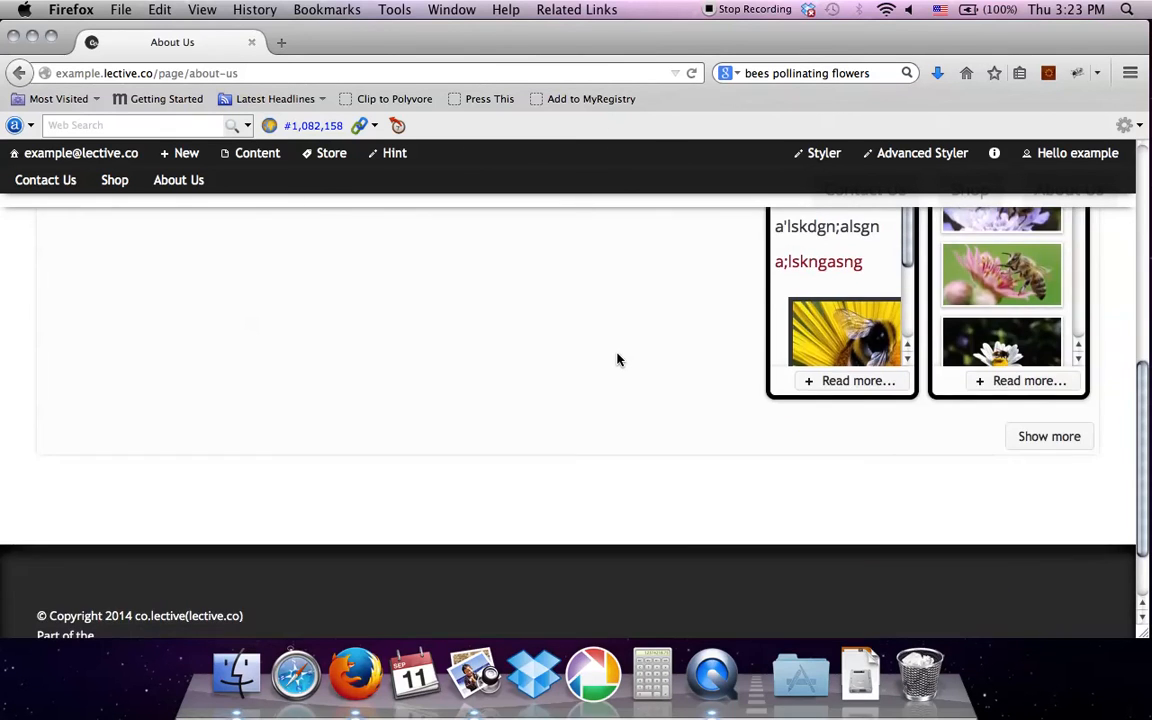
{"action": "scroll", "coordinate": [617, 359], "scroll_direction": "up", "scroll_amount": 5}
{"action": "scroll", "coordinate": [617, 359], "scroll_direction": "up", "scroll_amount": 2}
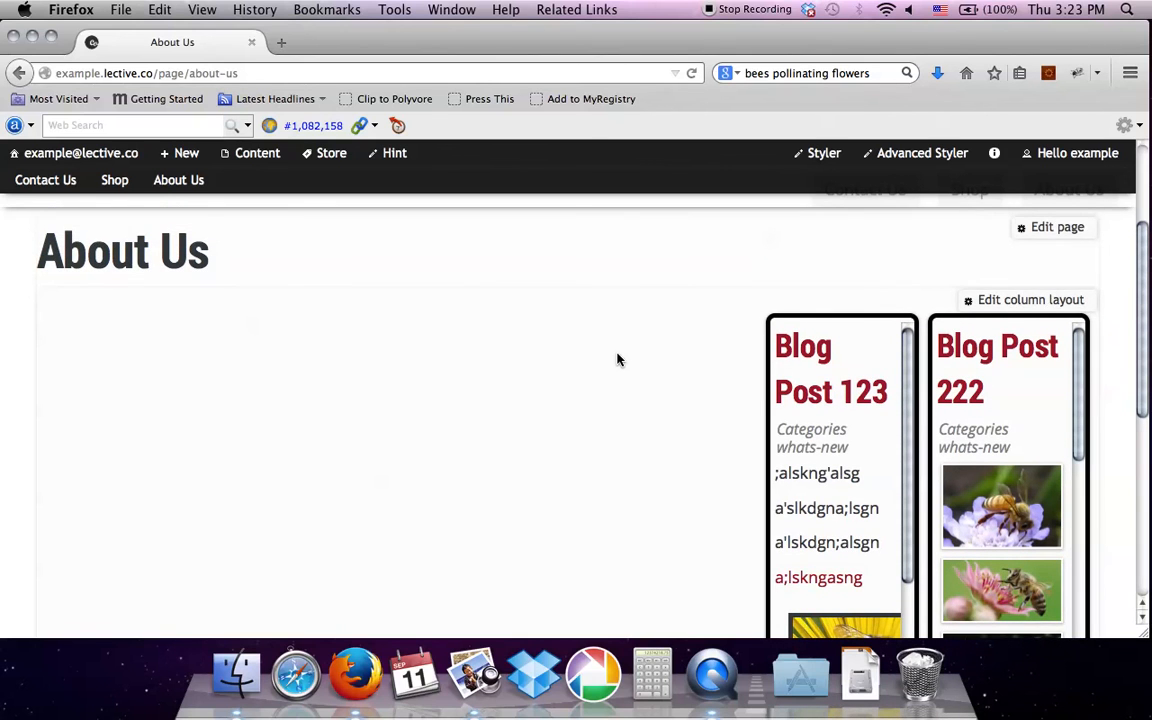
{"action": "scroll", "coordinate": [617, 359], "scroll_direction": "down", "scroll_amount": 2}
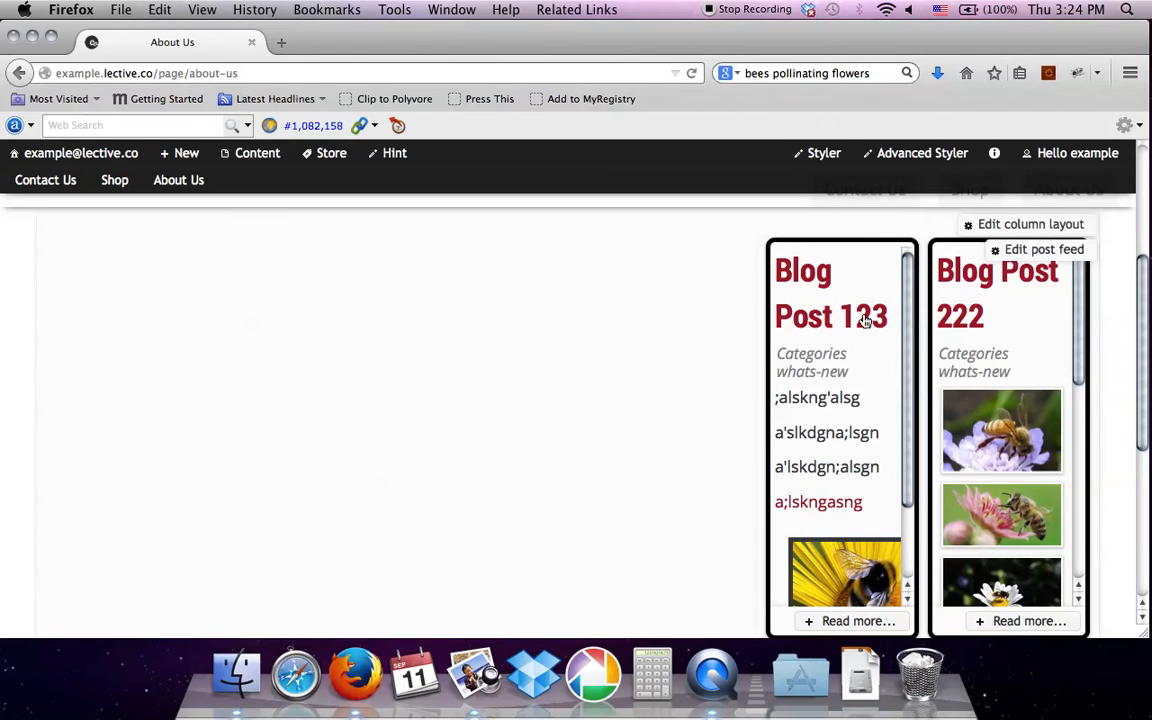
{"action": "scroll", "coordinate": [741, 516], "scroll_direction": "down", "scroll_amount": 3}
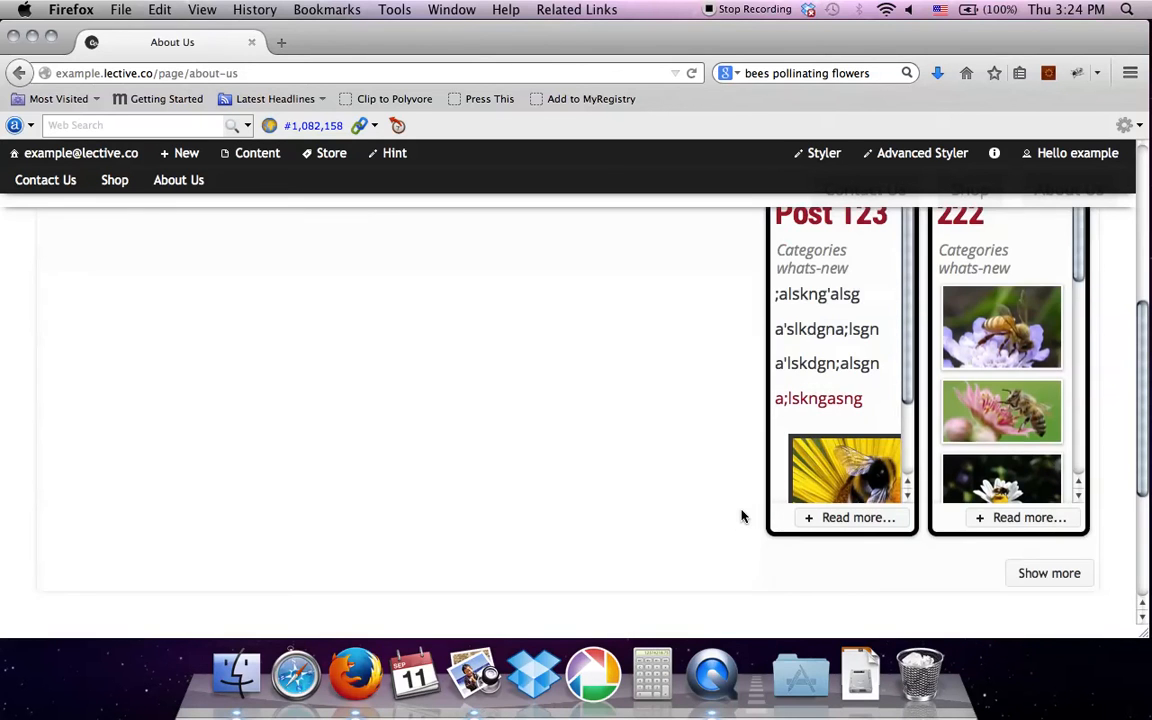
{"action": "left_click", "coordinate": [858, 517]}
{"action": "scroll", "coordinate": [858, 523], "scroll_direction": "up", "scroll_amount": 3}
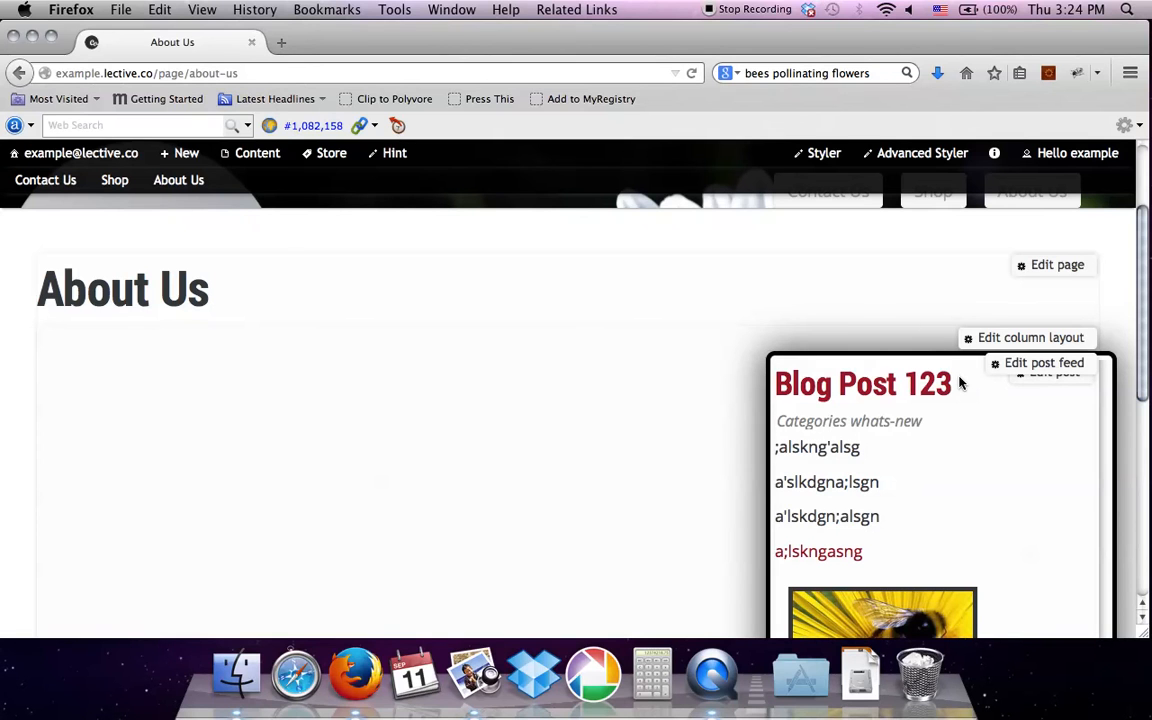
{"action": "scroll", "coordinate": [959, 383], "scroll_direction": "down", "scroll_amount": 5}
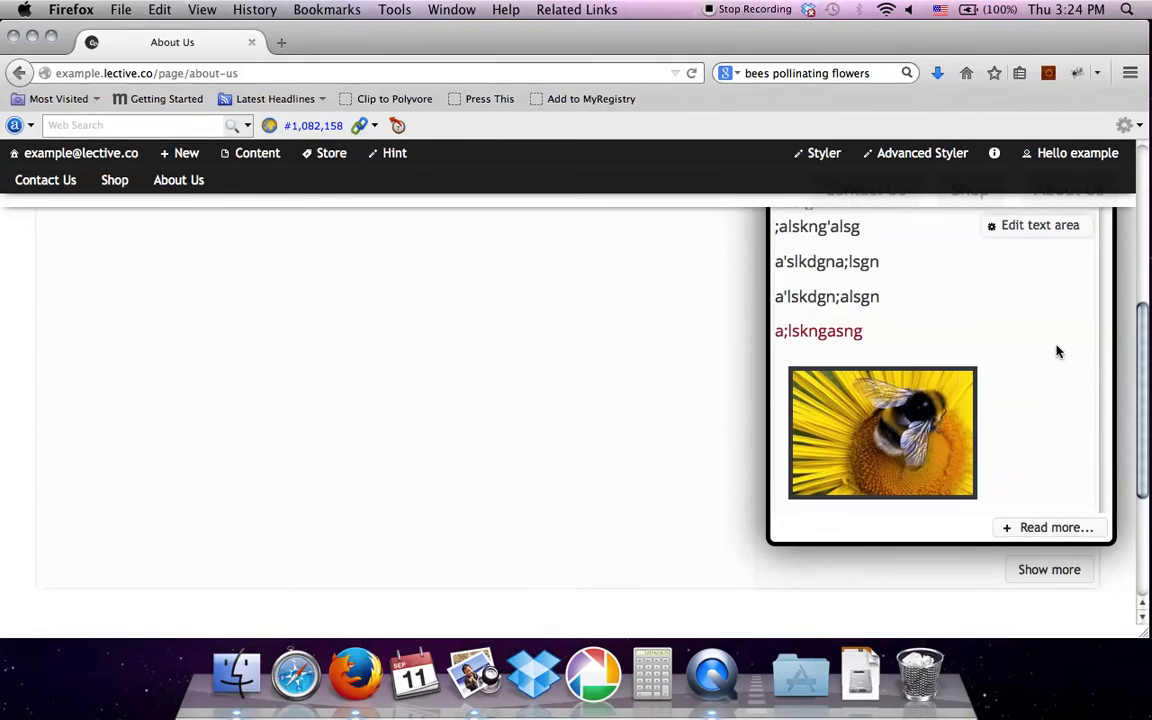
{"action": "left_click", "coordinate": [1041, 532]}
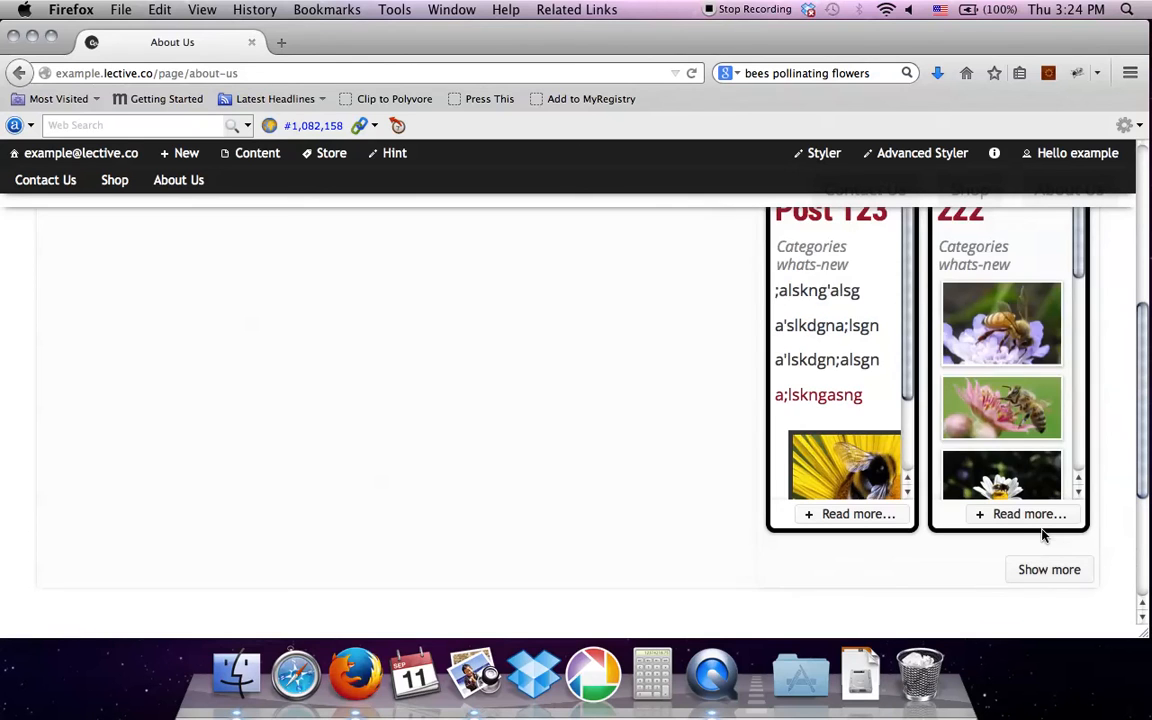
- Expand Blog Post 222 in the feed, look through its images and text, and collapse it again
{"action": "scroll", "coordinate": [997, 263], "scroll_direction": "down", "scroll_amount": 3}
{"action": "scroll", "coordinate": [997, 263], "scroll_direction": "up", "scroll_amount": 3}
{"action": "scroll", "coordinate": [716, 285], "scroll_direction": "up", "scroll_amount": 2}
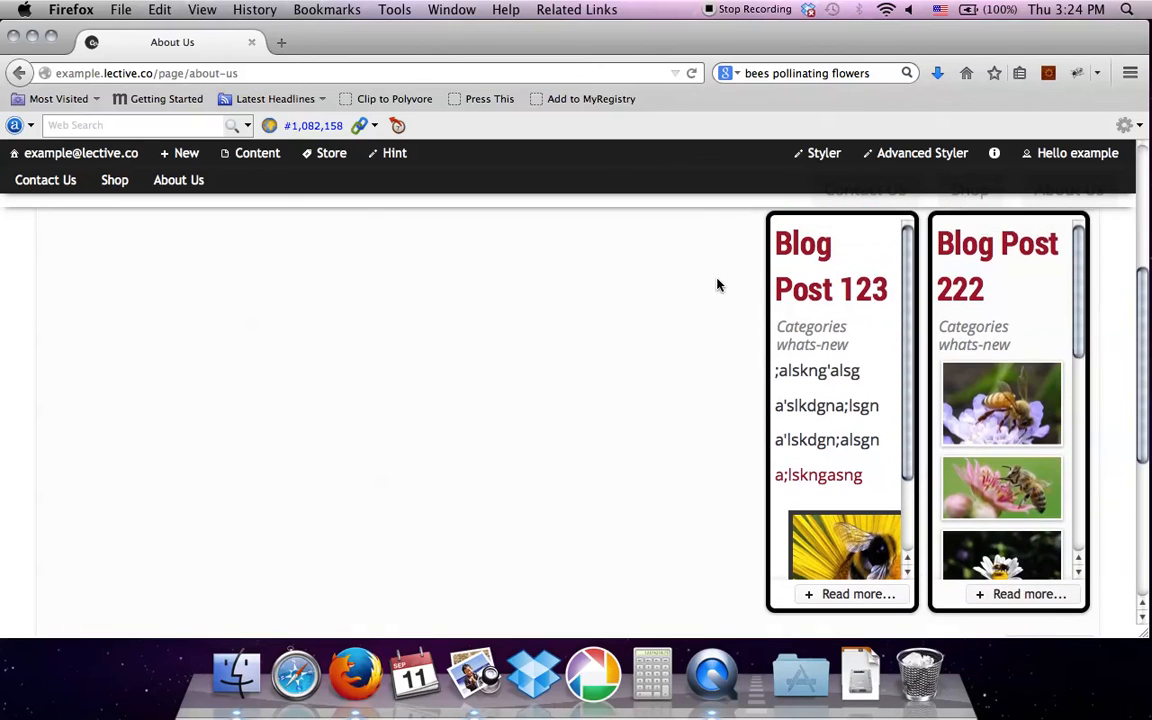
{"action": "left_click", "coordinate": [1023, 604]}
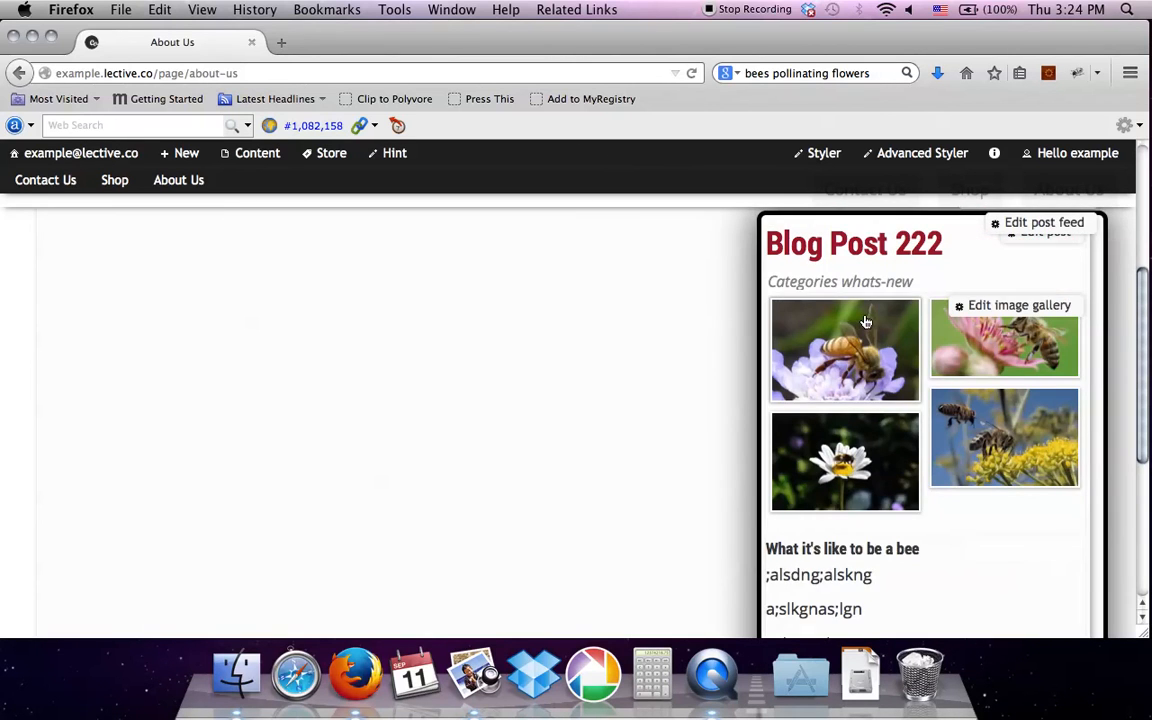
{"action": "scroll", "coordinate": [866, 321], "scroll_direction": "down", "scroll_amount": 5}
{"action": "scroll", "coordinate": [865, 320], "scroll_direction": "up", "scroll_amount": 3}
{"action": "scroll", "coordinate": [866, 321], "scroll_direction": "up", "scroll_amount": 2}
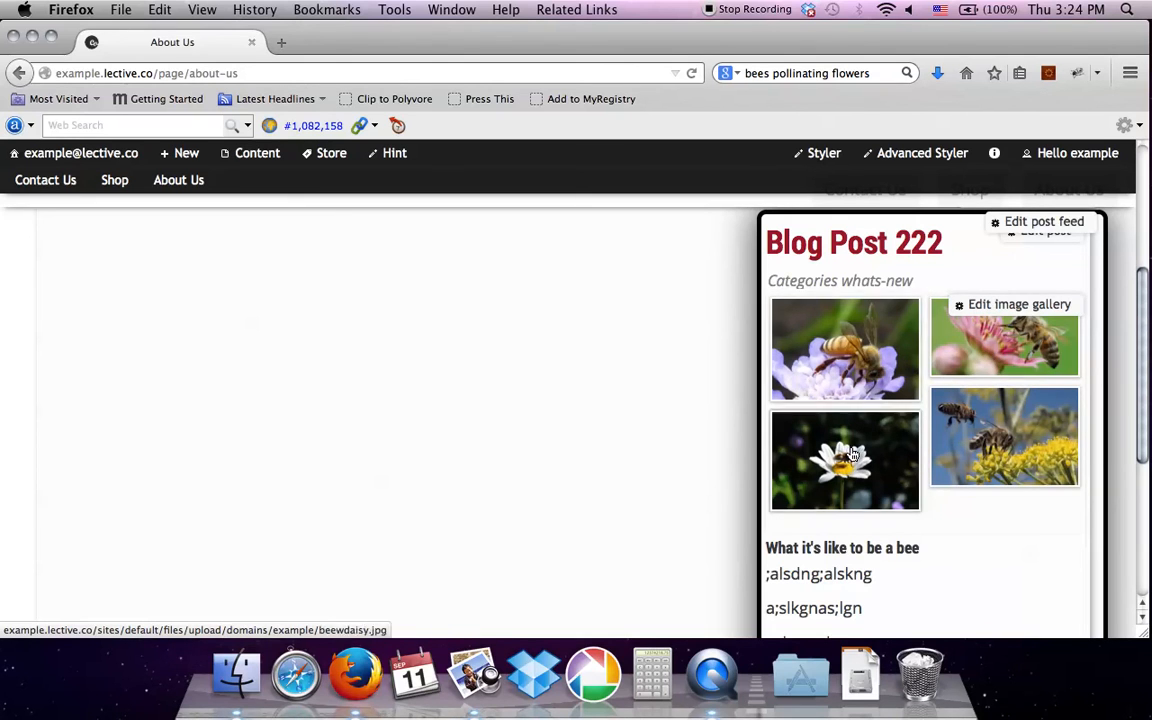
{"action": "scroll", "coordinate": [981, 452], "scroll_direction": "down", "scroll_amount": 5}
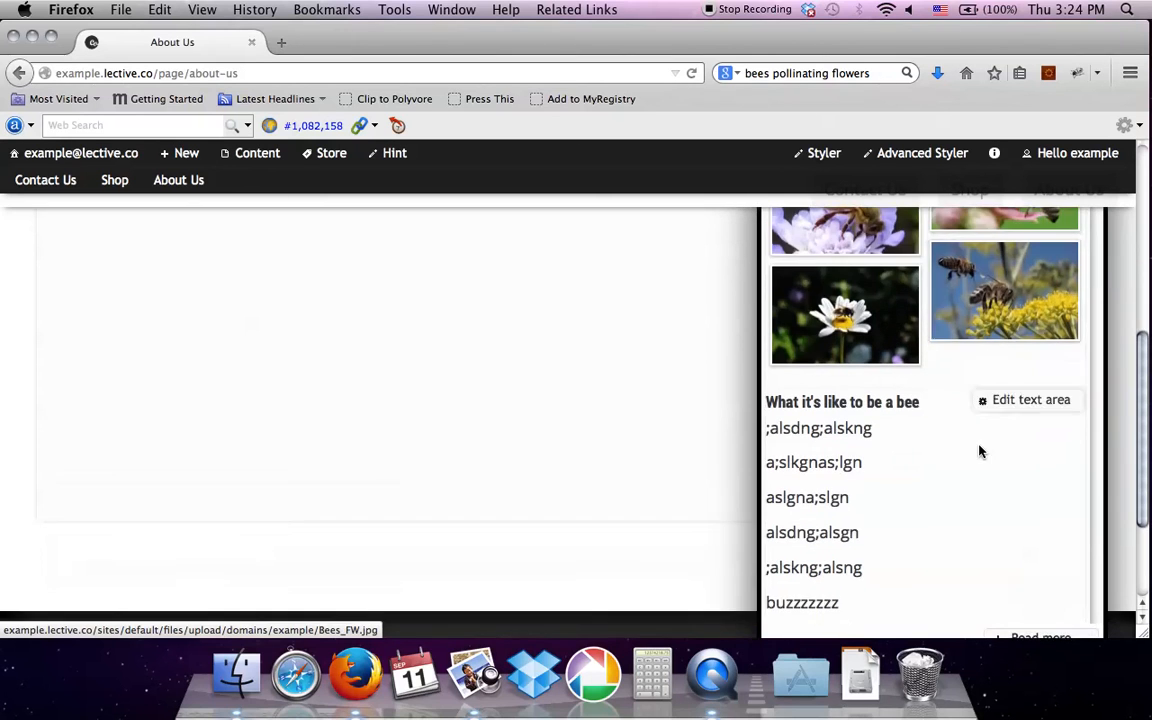
{"action": "left_click", "coordinate": [1028, 516]}
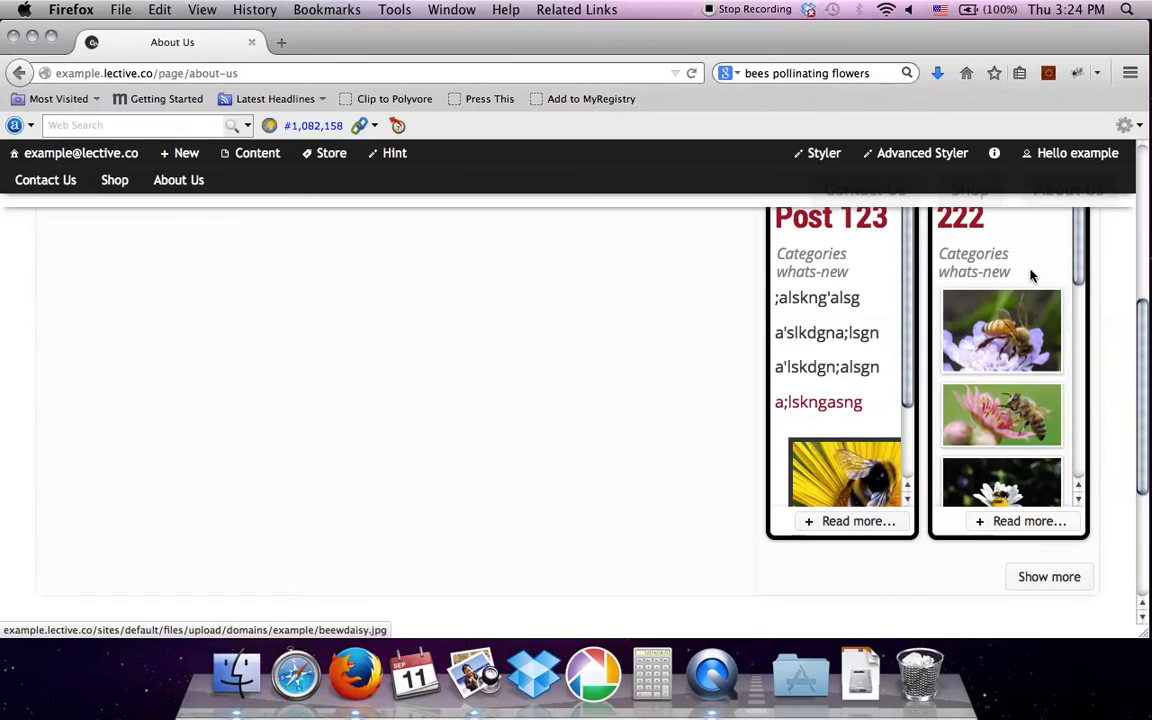
- Look through the scrollable contents of the collapsed Blog Post 123 and Blog Post 222 boxes
{"action": "mouse_move", "coordinate": [937, 297]}
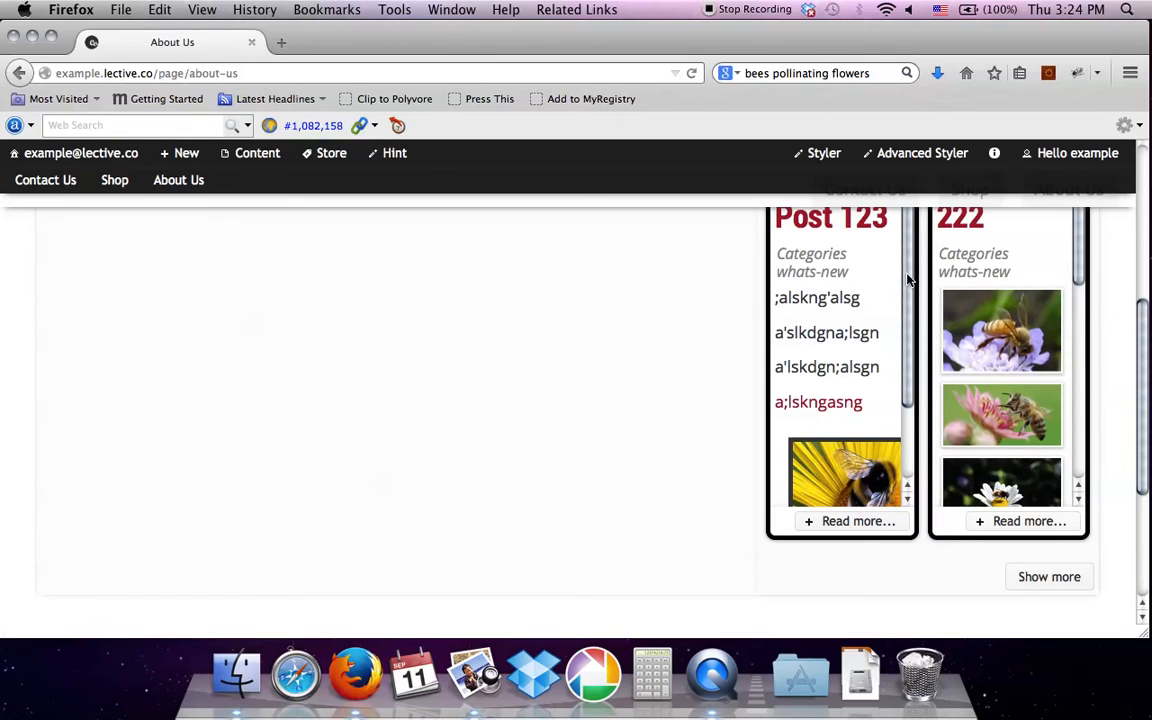
{"action": "scroll", "coordinate": [812, 270], "scroll_direction": "down", "scroll_amount": 3}
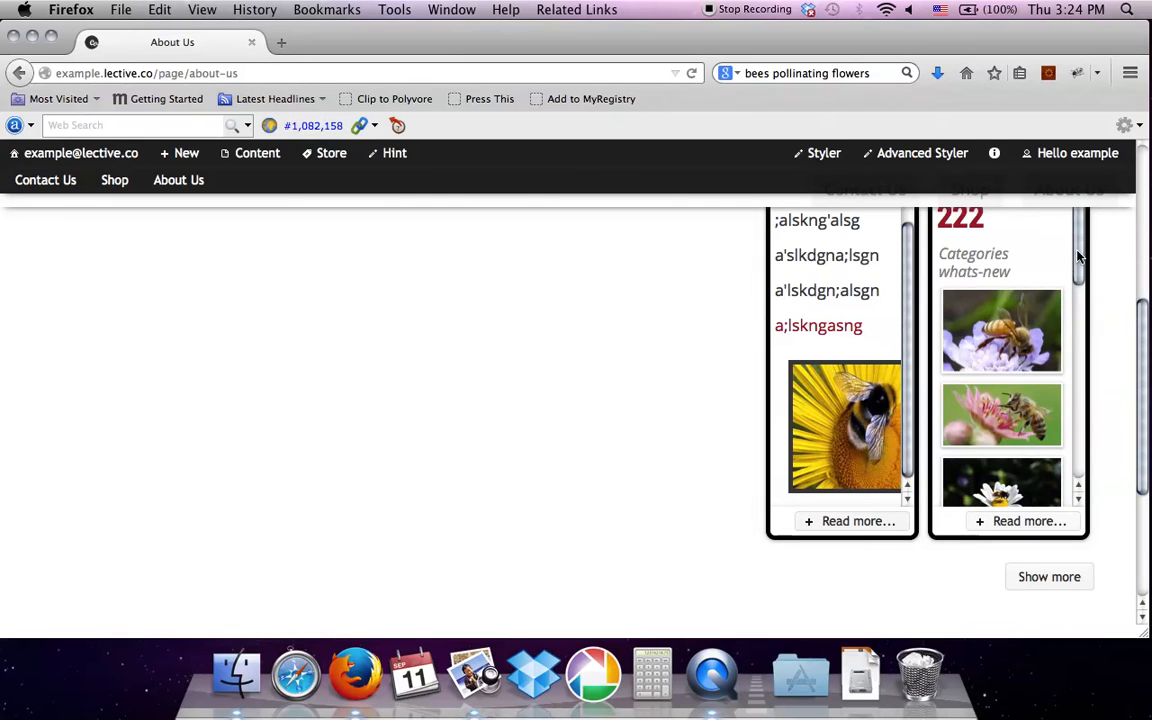
{"action": "scroll", "coordinate": [1060, 300], "scroll_direction": "down", "scroll_amount": 5}
{"action": "scroll", "coordinate": [548, 382], "scroll_direction": "up", "scroll_amount": 4}
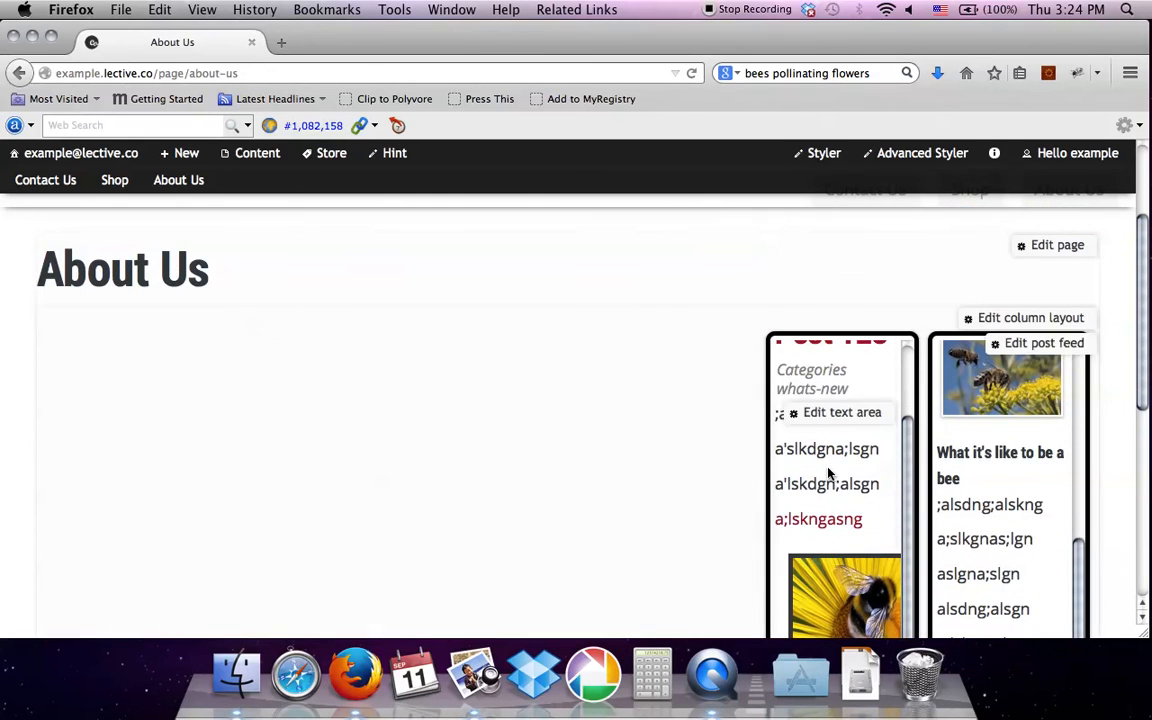
{"action": "scroll", "coordinate": [771, 470], "scroll_direction": "up", "scroll_amount": 2}
{"action": "scroll", "coordinate": [993, 517], "scroll_direction": "up", "scroll_amount": 5}
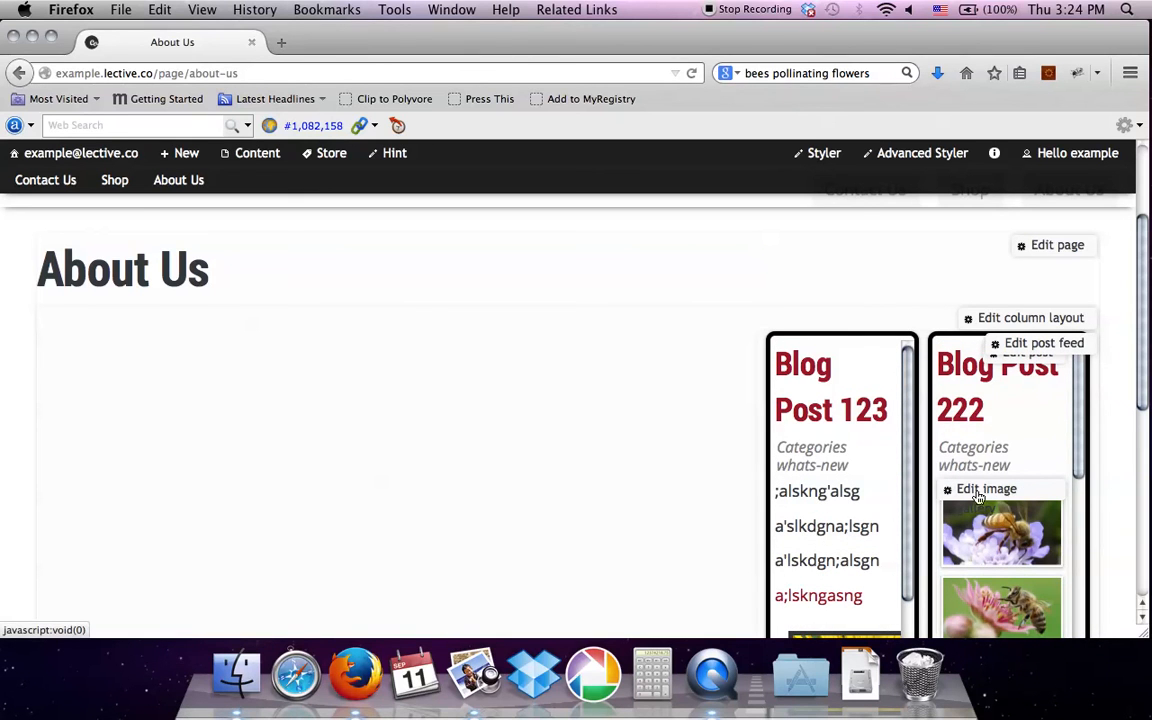
- Set the left width of the About Us column layout to 6 and close its settings
{"action": "left_click", "coordinate": [1040, 318]}
{"action": "left_click", "coordinate": [992, 370]}
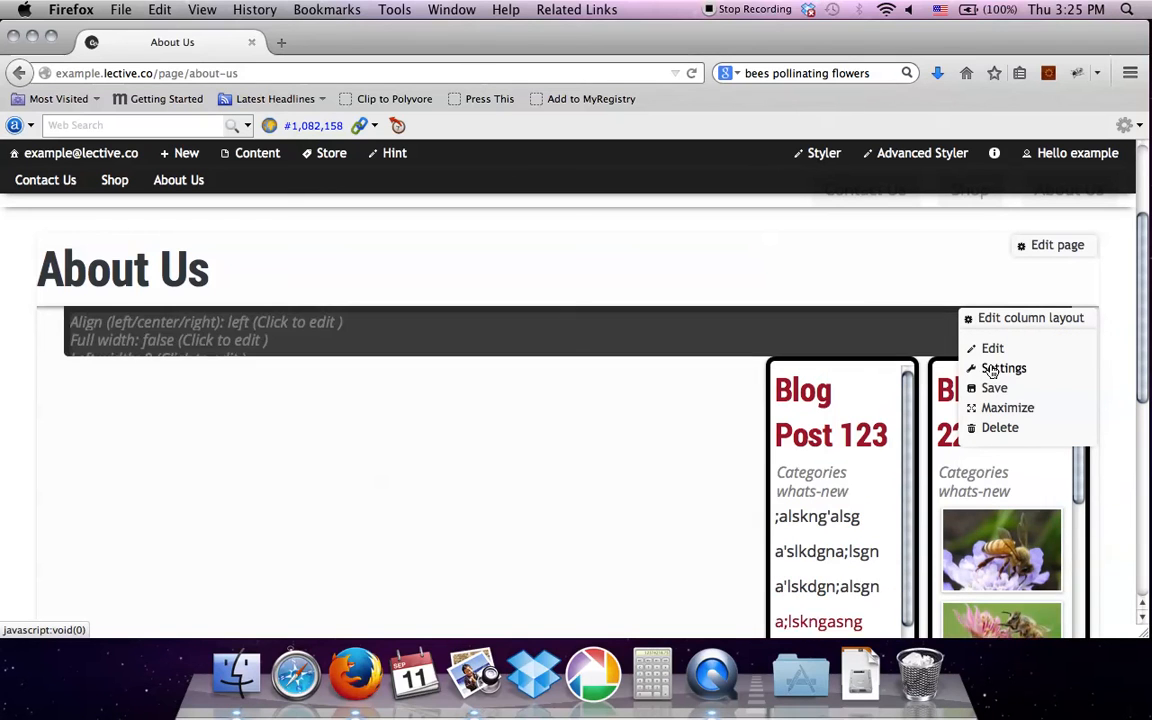
{"action": "left_click", "coordinate": [152, 362]}
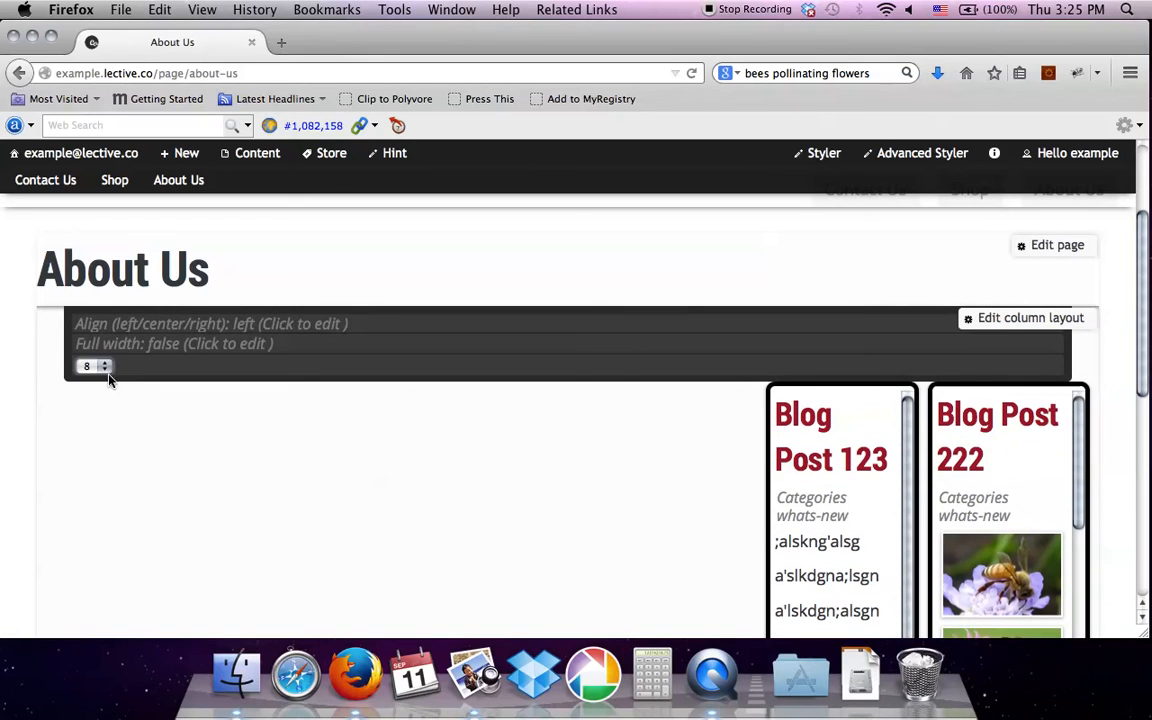
{"action": "left_click", "coordinate": [88, 367]}
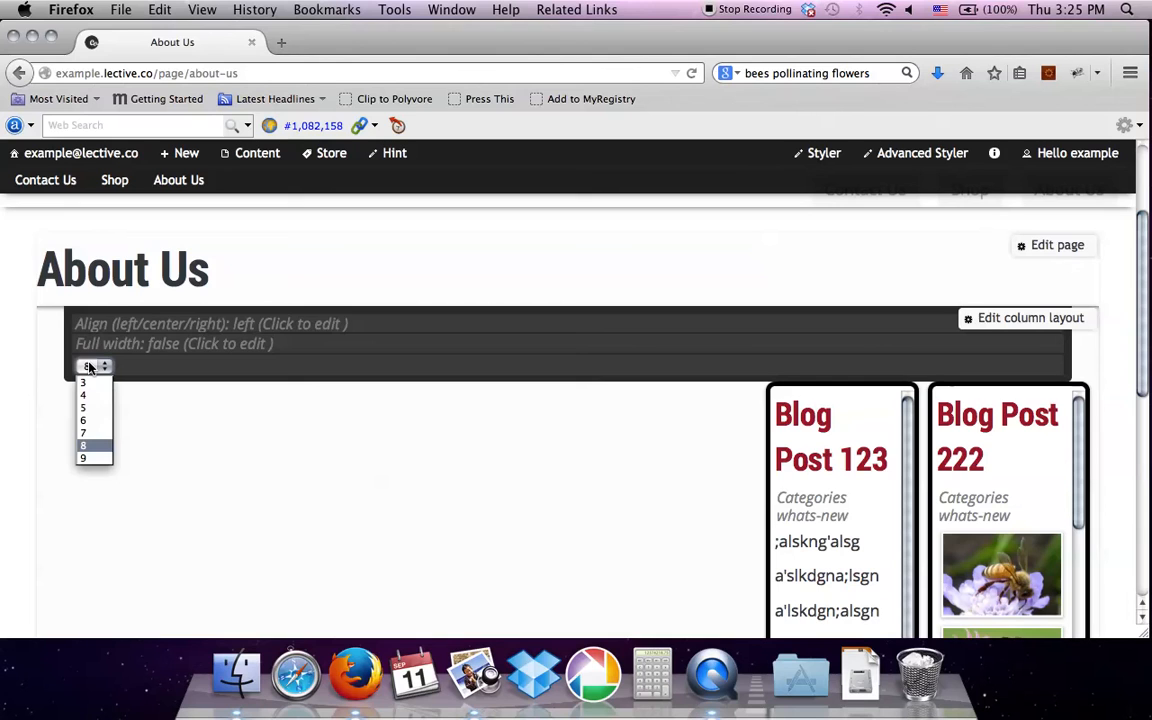
{"action": "left_click", "coordinate": [89, 425]}
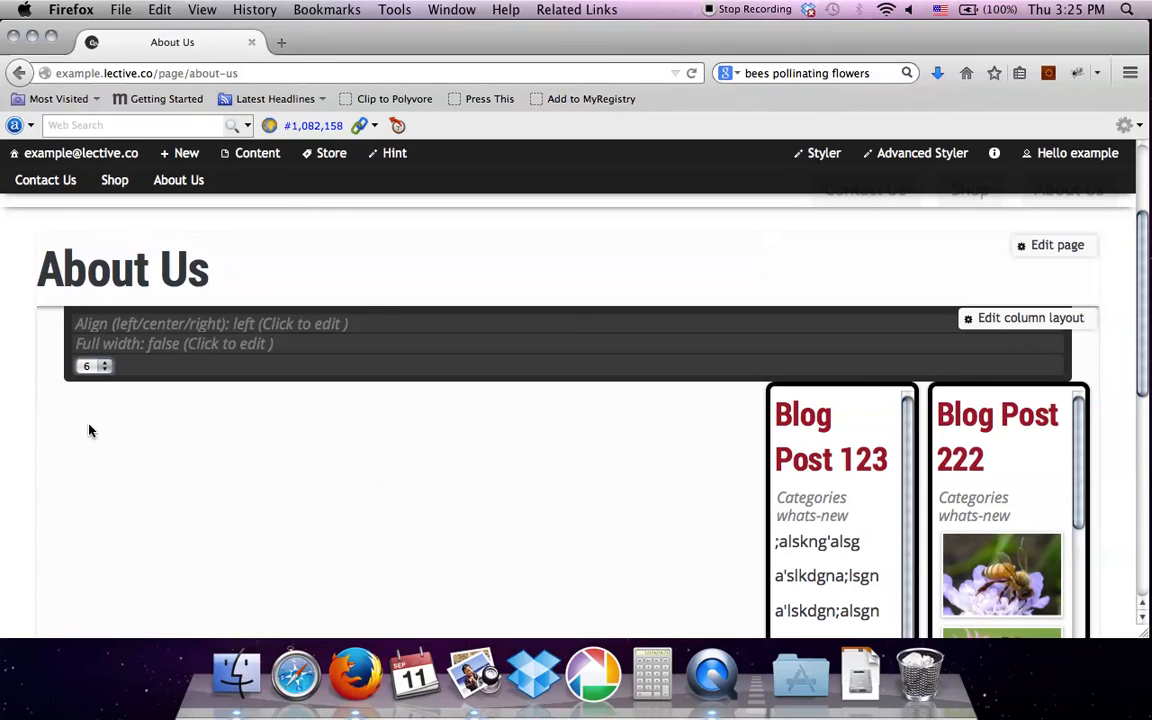
{"action": "left_click", "coordinate": [990, 320]}
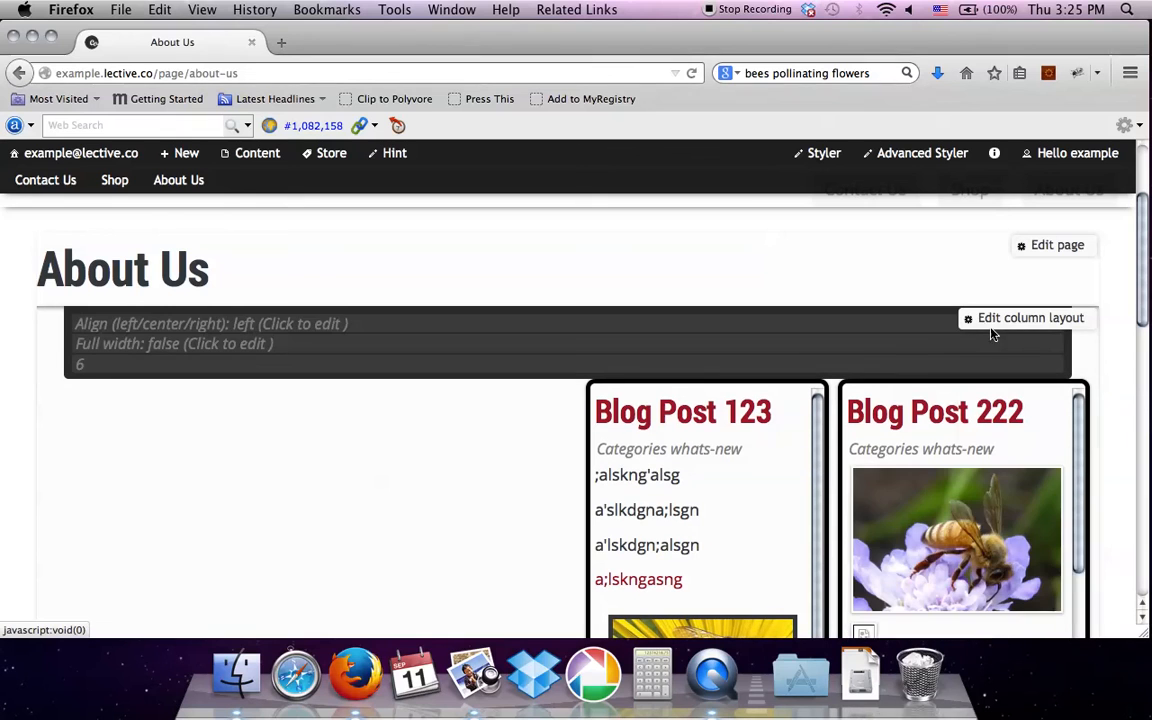
{"action": "mouse_move", "coordinate": [988, 330]}
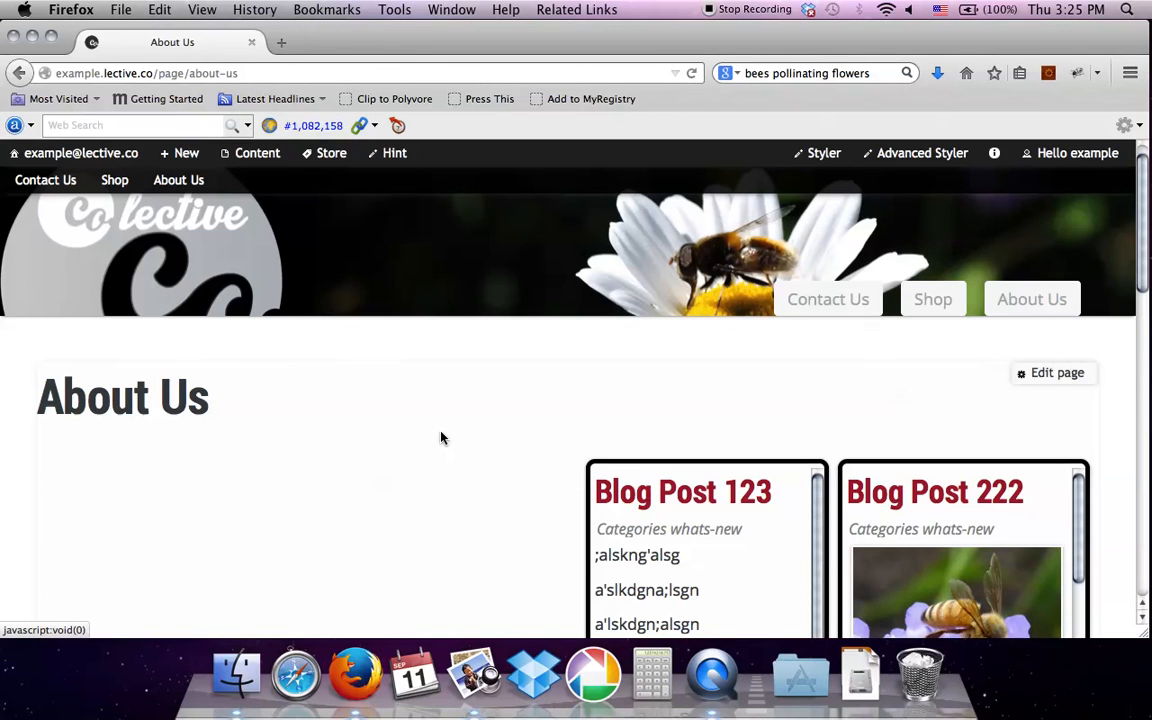
- Reload the About Us page and examine the post feed in the resized column
{"action": "scroll", "coordinate": [441, 437], "scroll_direction": "down", "scroll_amount": 3}
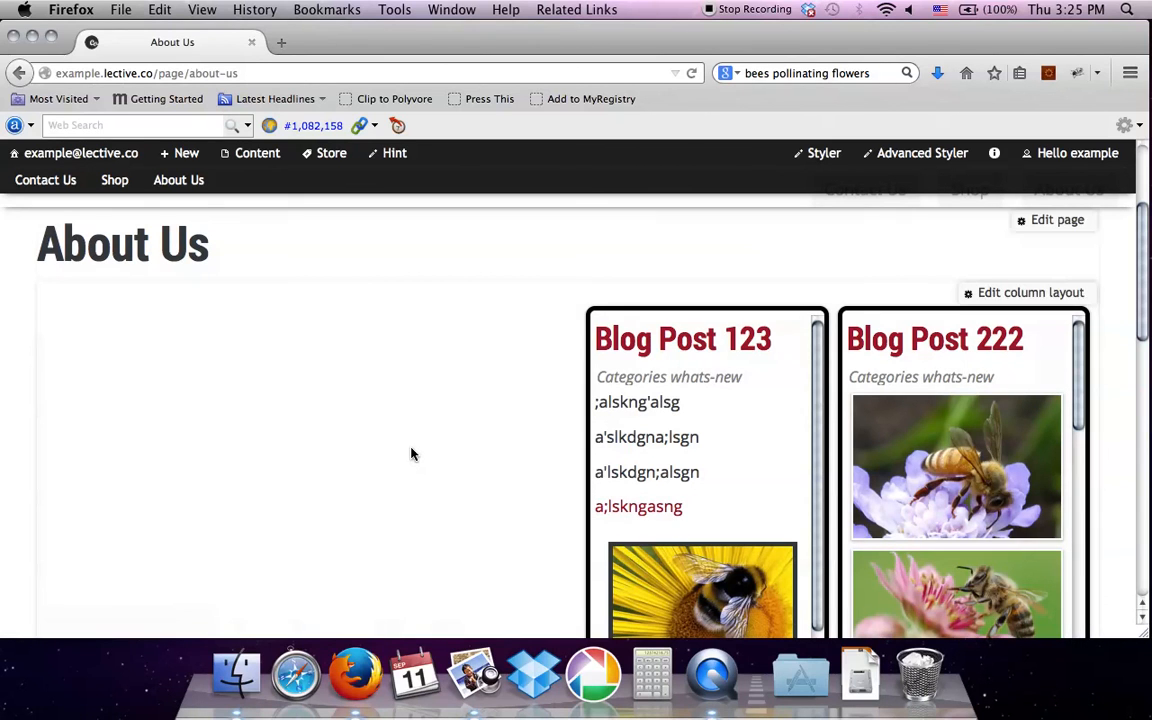
{"action": "scroll", "coordinate": [410, 454], "scroll_direction": "down", "scroll_amount": 5}
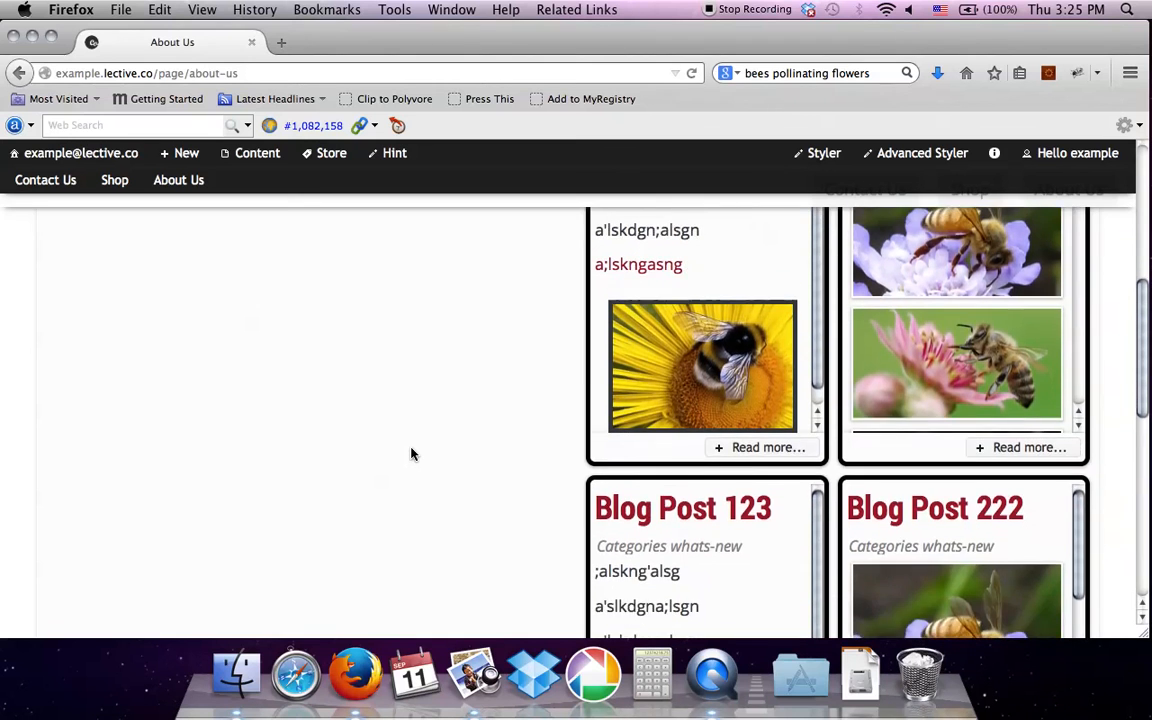
{"action": "scroll", "coordinate": [410, 454], "scroll_direction": "up", "scroll_amount": 6}
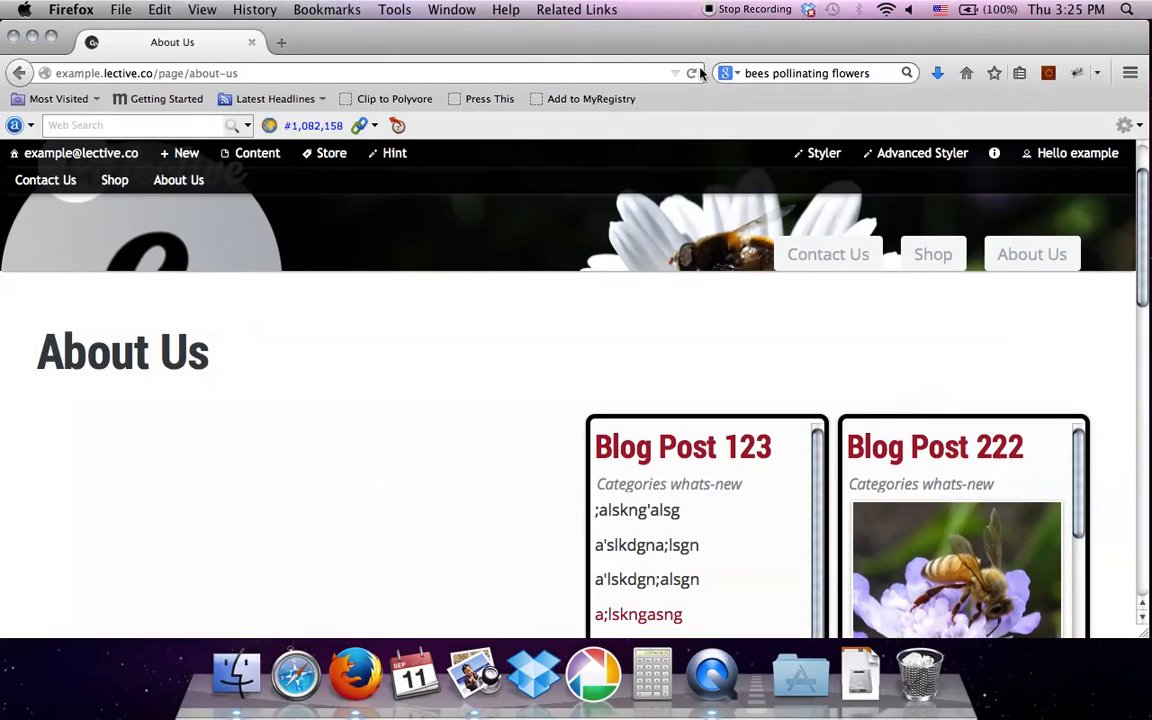
{"action": "left_click", "coordinate": [691, 73]}
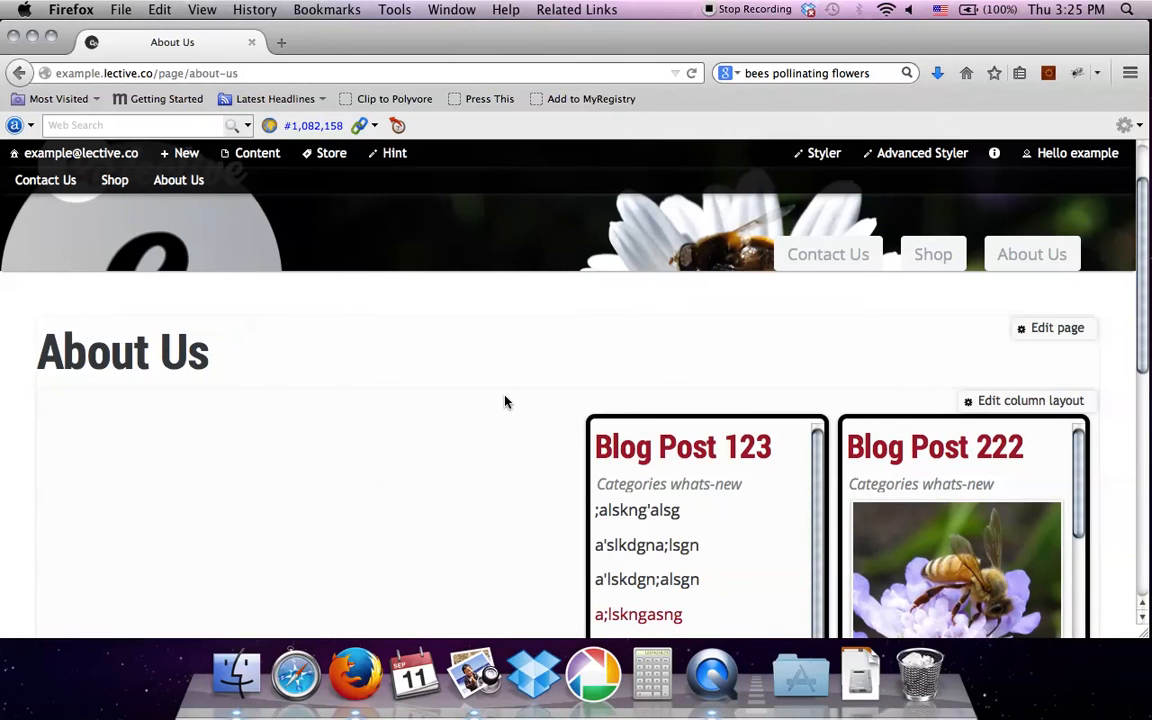
{"action": "scroll", "coordinate": [505, 401], "scroll_direction": "down", "scroll_amount": 5}
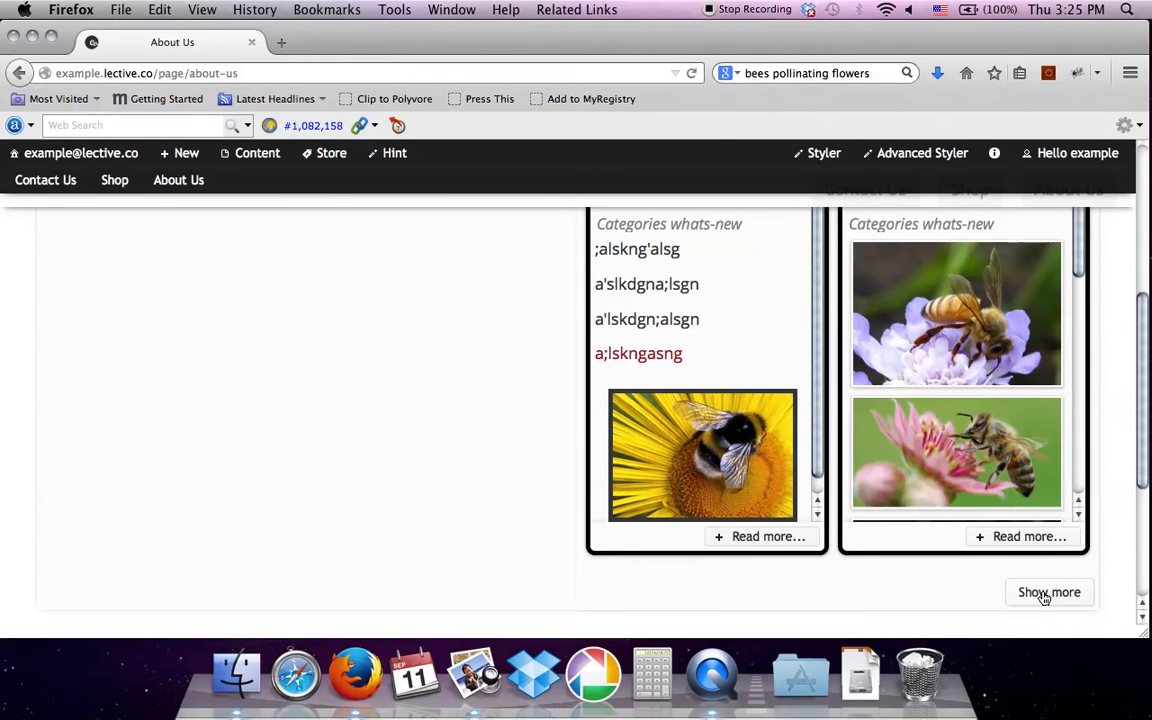
- Put the column layout into edit mode and add an image gallery widget to its empty left column
{"action": "scroll", "coordinate": [1044, 596], "scroll_direction": "up", "scroll_amount": 5}
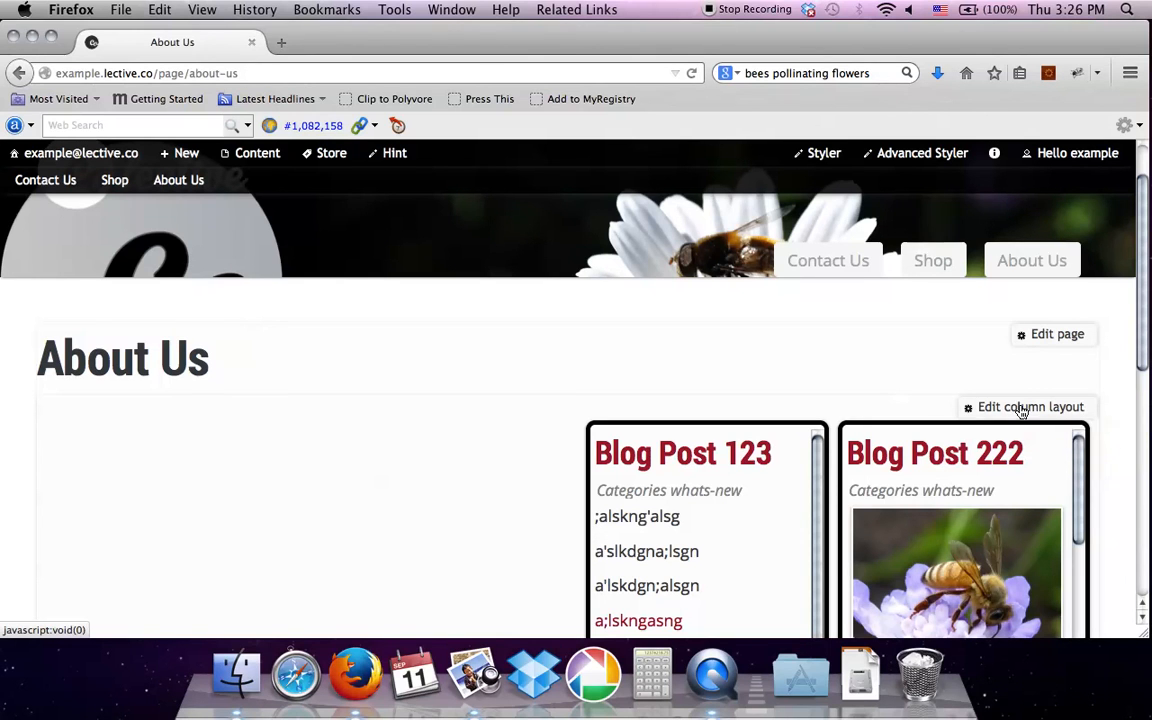
{"action": "left_click", "coordinate": [1020, 408]}
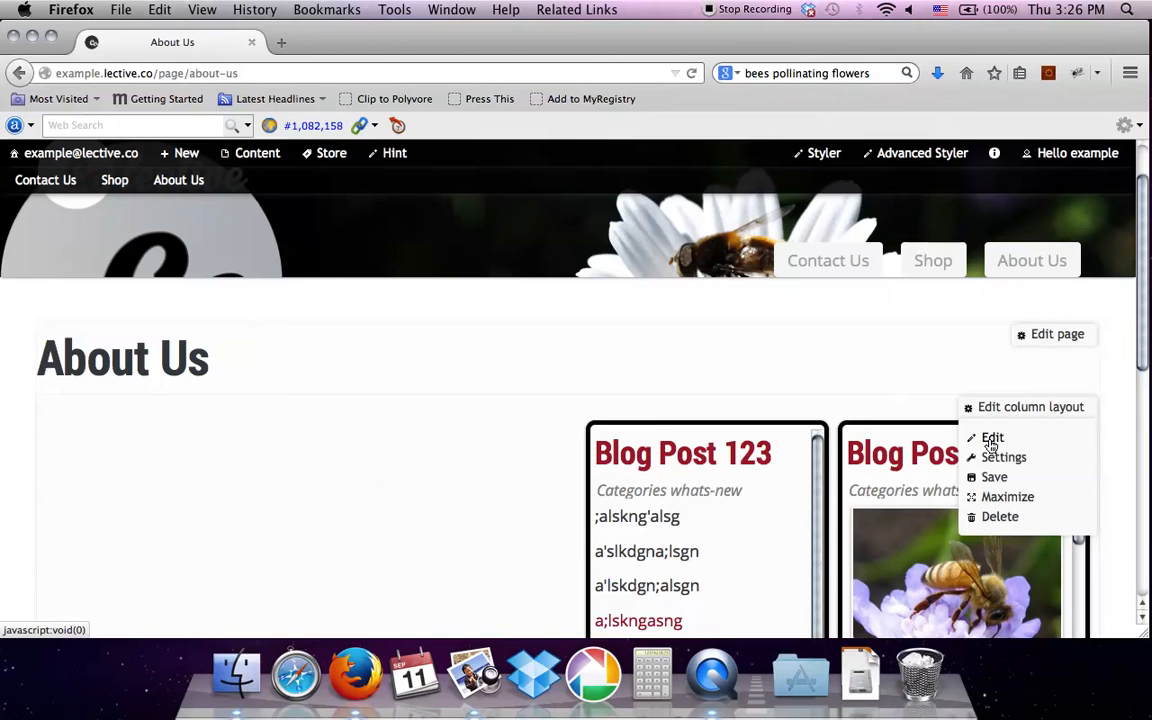
{"action": "left_click", "coordinate": [991, 440]}
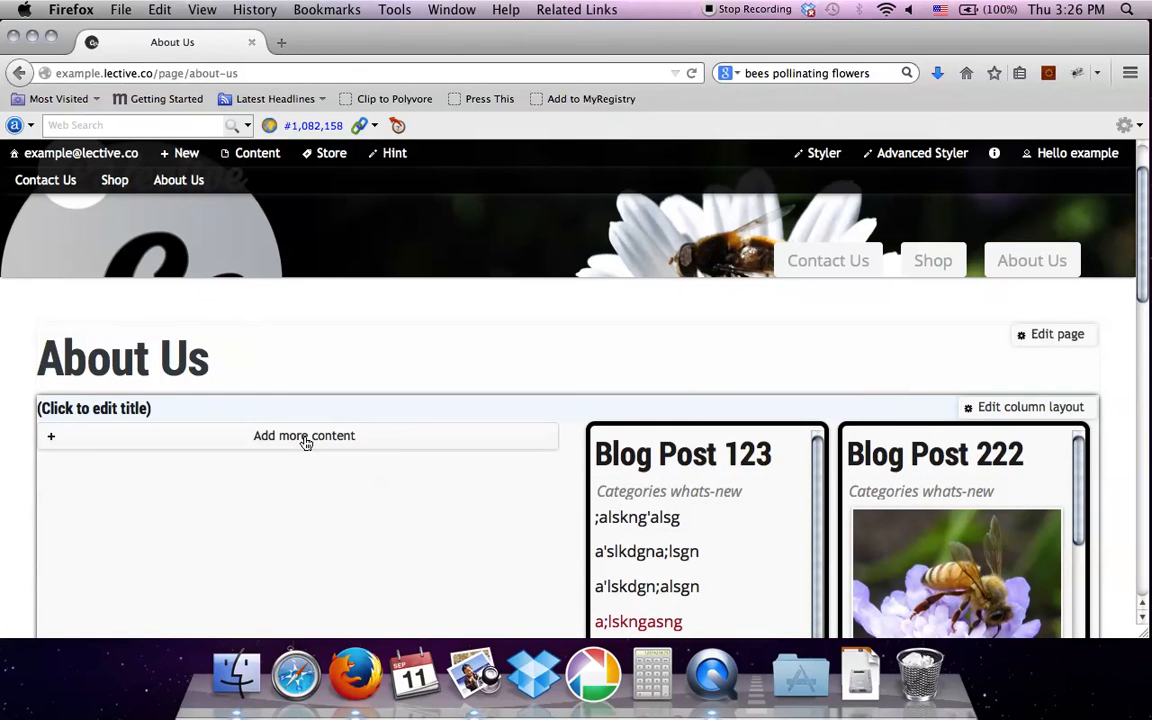
{"action": "left_click", "coordinate": [305, 437]}
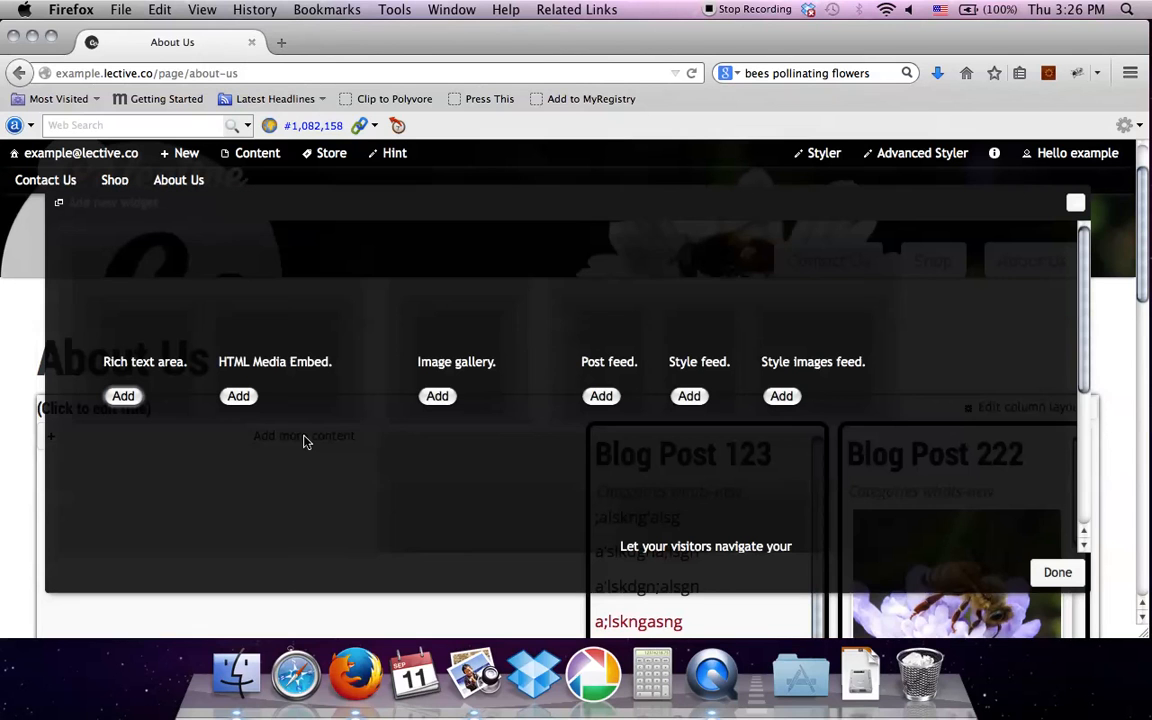
{"action": "left_click", "coordinate": [437, 396]}
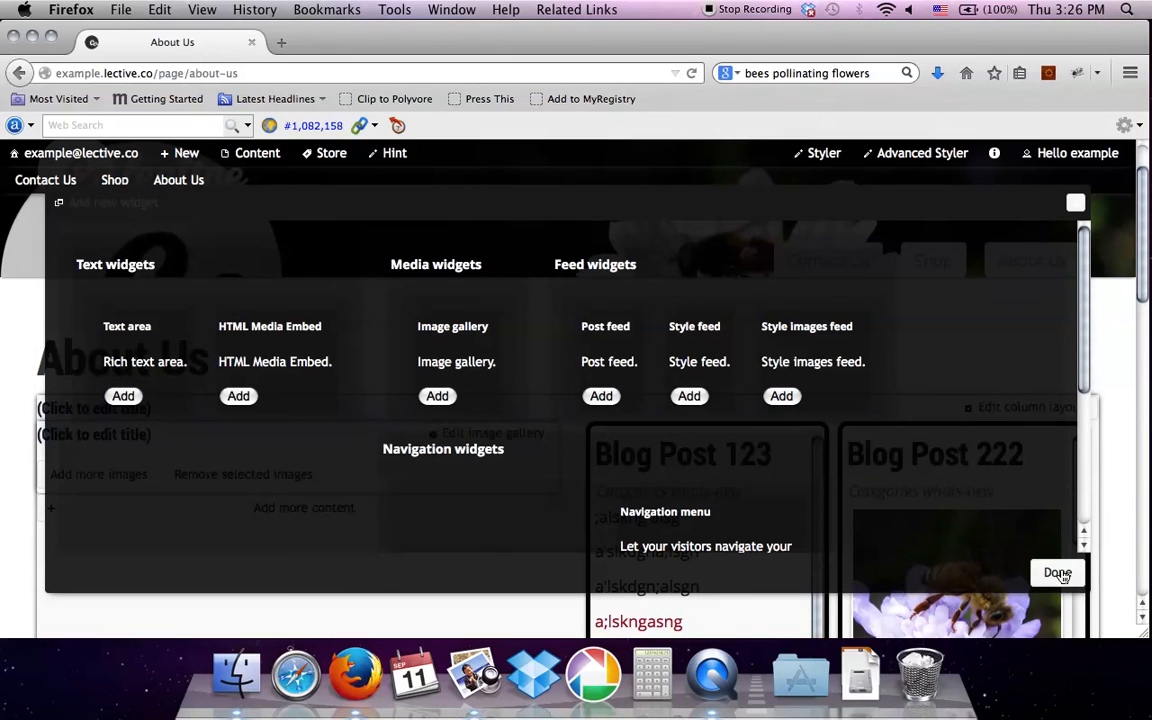
{"action": "left_click", "coordinate": [1058, 573]}
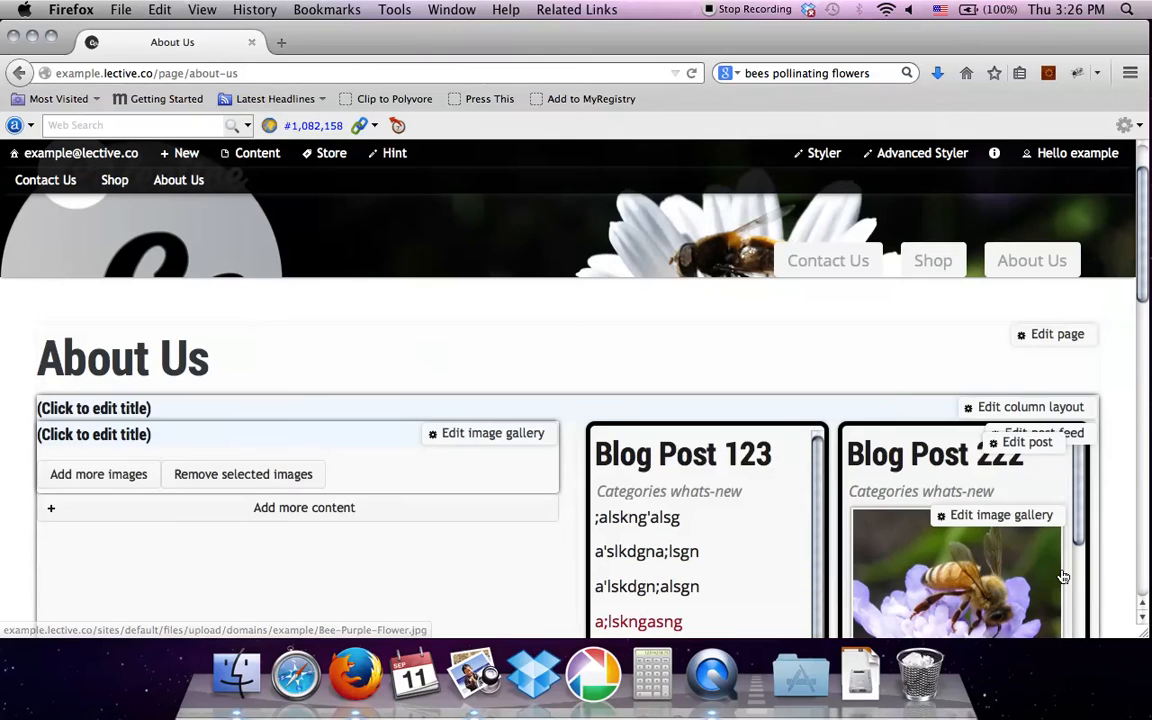
- Add the yellow-flower bee image and the lavender bee image from the image library to the gallery
{"action": "left_click", "coordinate": [99, 475]}
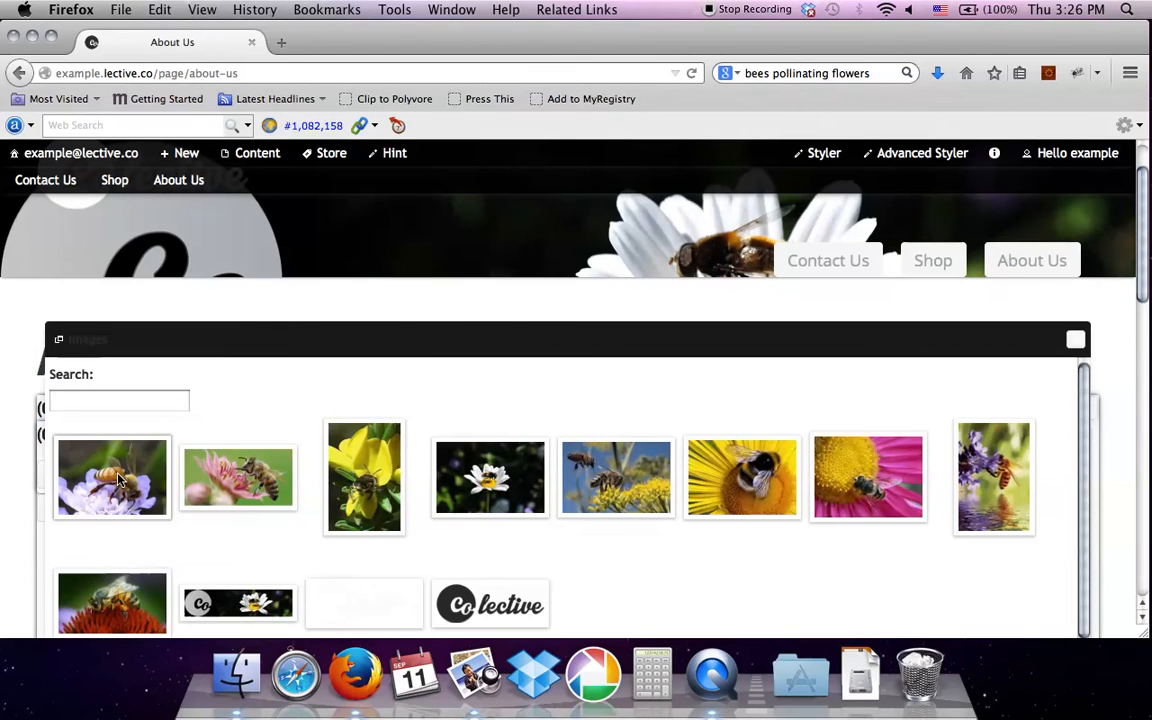
{"action": "left_click", "coordinate": [345, 445]}
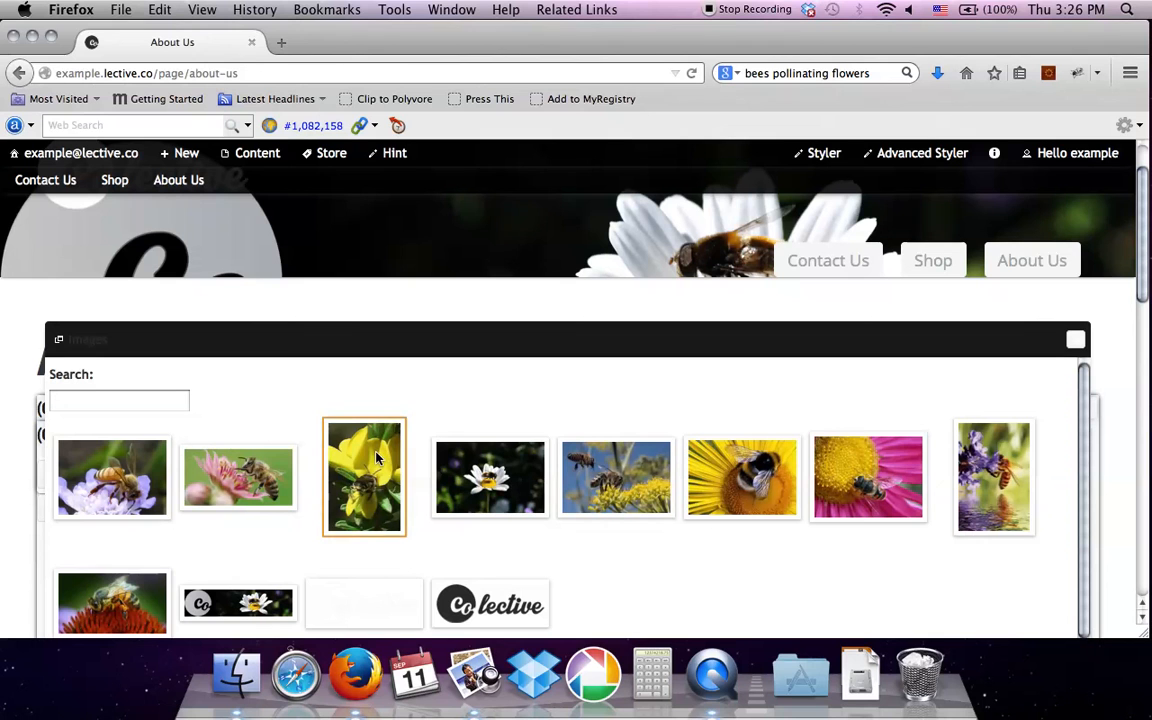
{"action": "left_click", "coordinate": [1005, 485]}
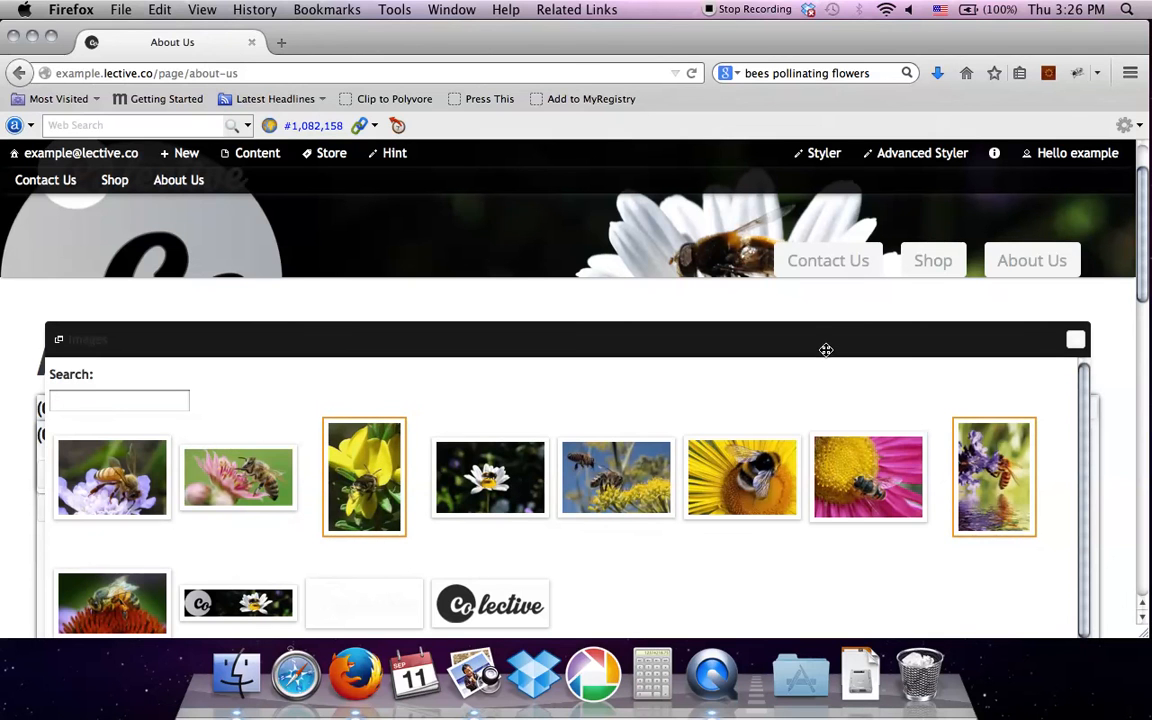
{"action": "left_click", "coordinate": [806, 258]}
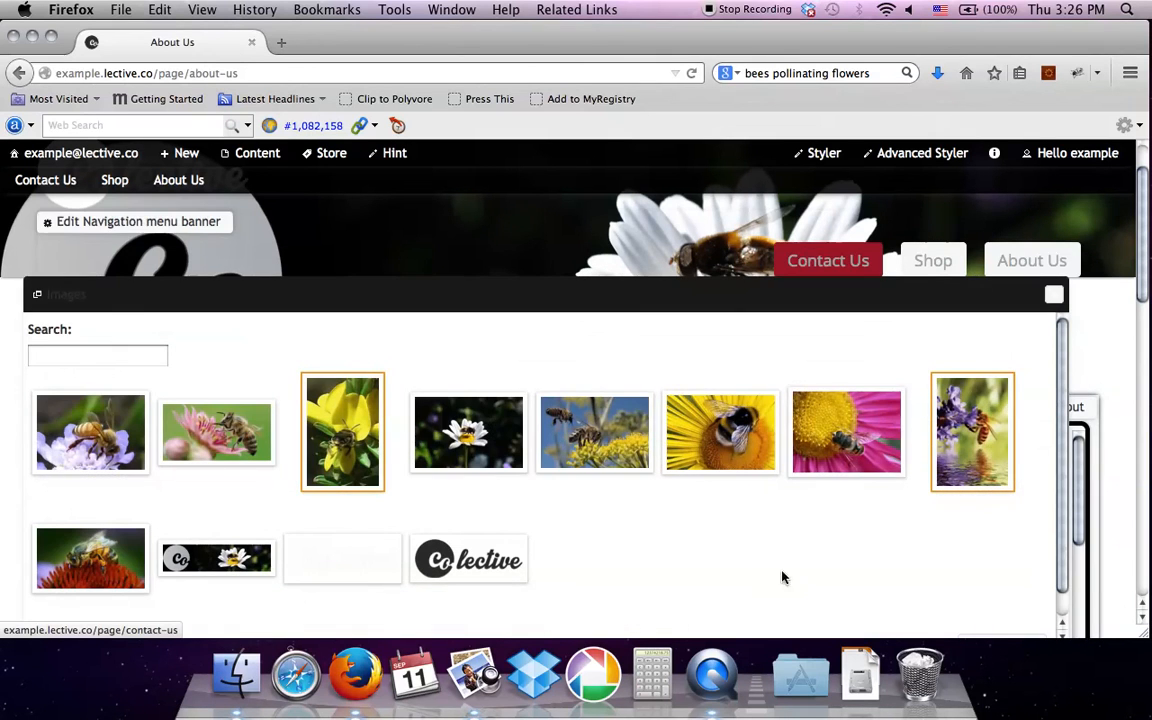
{"action": "left_click_drag", "start_coordinate": [740, 288], "coordinate": [780, 166]}
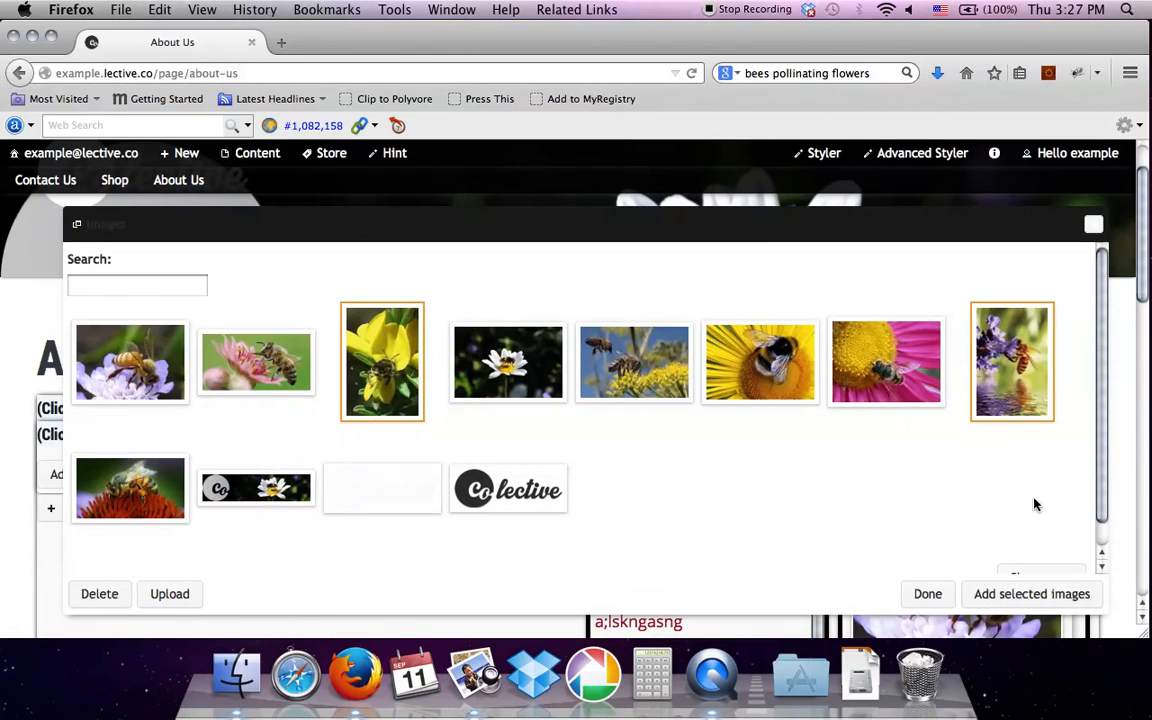
{"action": "left_click", "coordinate": [1022, 595]}
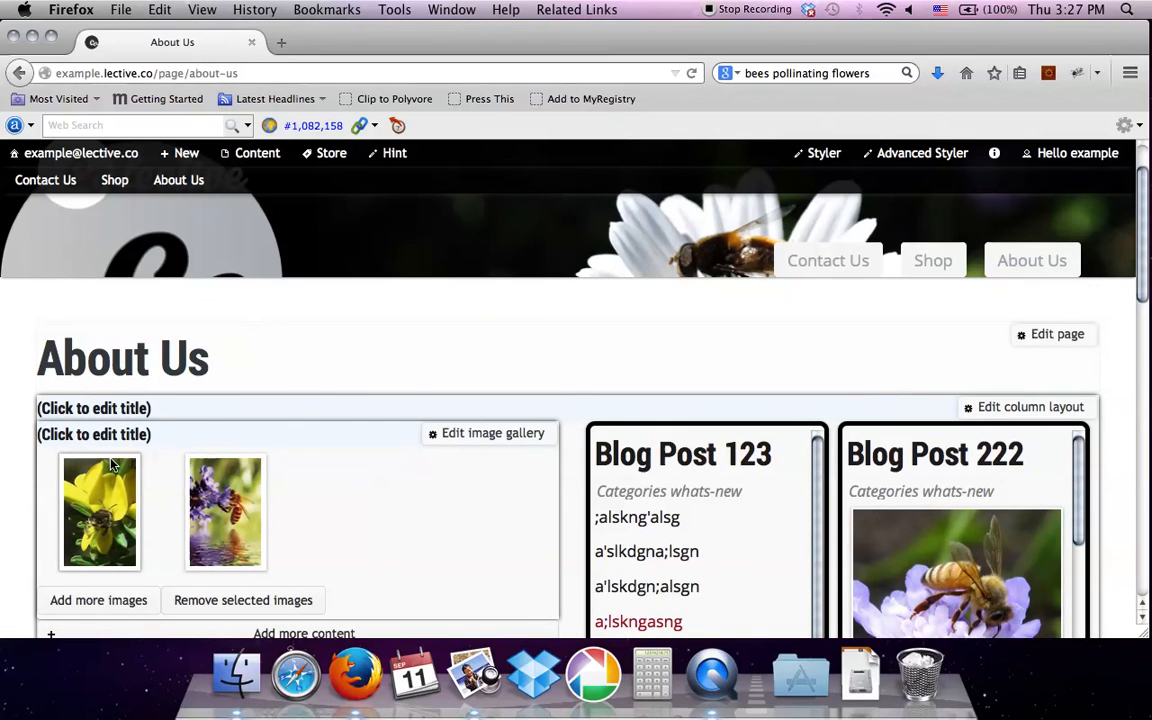
- Title the image gallery "Our Team"
{"action": "left_click", "coordinate": [89, 432]}
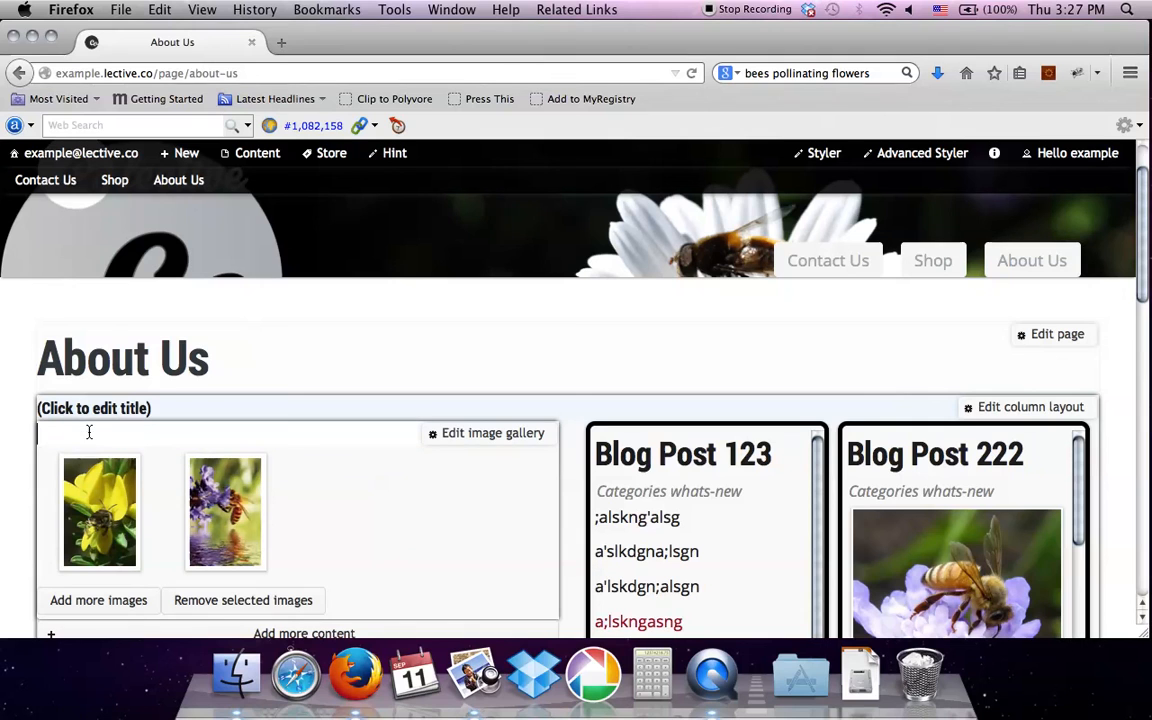
{"action": "type", "text": "OUr"}
{"action": "key", "text": "BackSpace"}
{"action": "key", "text": "BackSpace"}
{"action": "type", "text": "r Te"}
- Set the description of the yellow-flower image pollination_008_big.jpg to "Our CEO"
{"action": "left_click", "coordinate": [103, 519]}
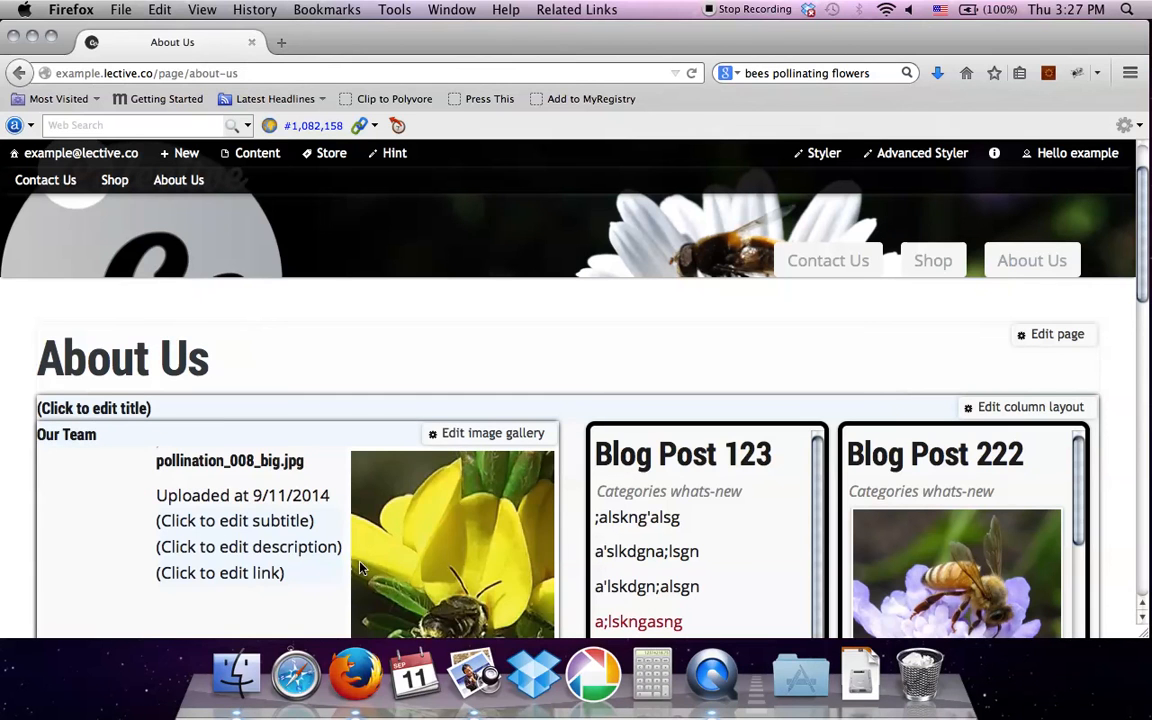
{"action": "left_click", "coordinate": [253, 548]}
{"action": "type", "text": "Our CEO"}
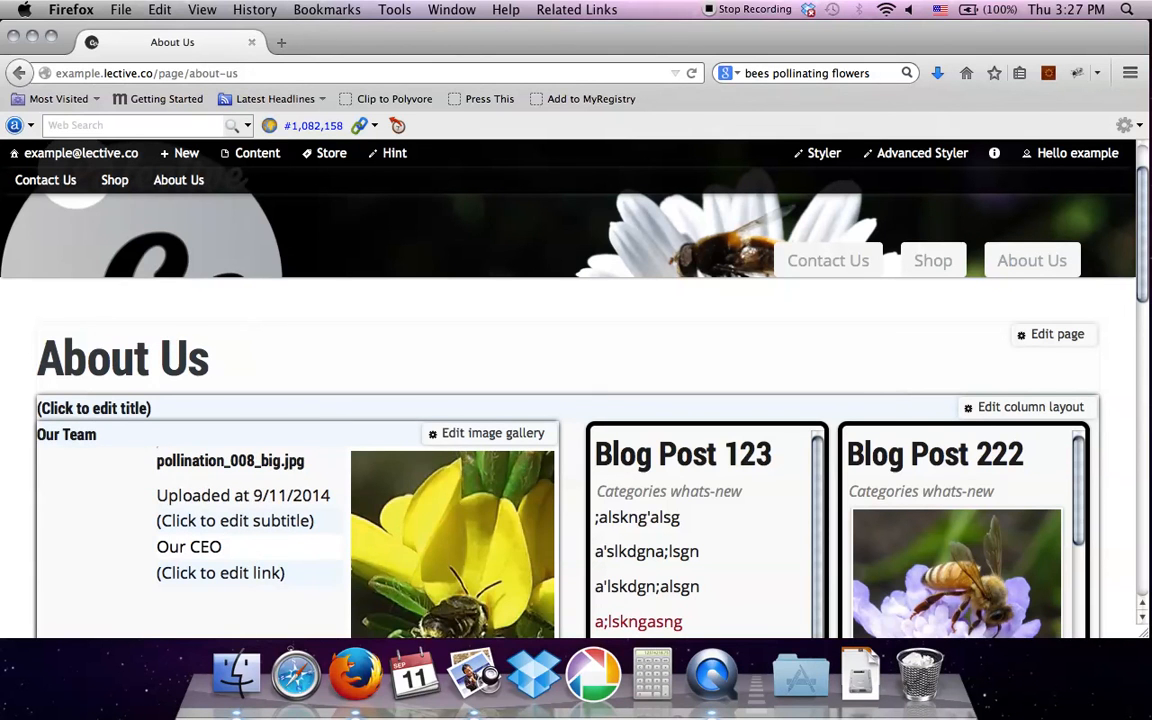
- Give Bee On Flower.jpg the description "Our Creative Director" and leave the gallery's edit mode
{"action": "scroll", "coordinate": [576, 420], "scroll_direction": "down", "scroll_amount": 2}
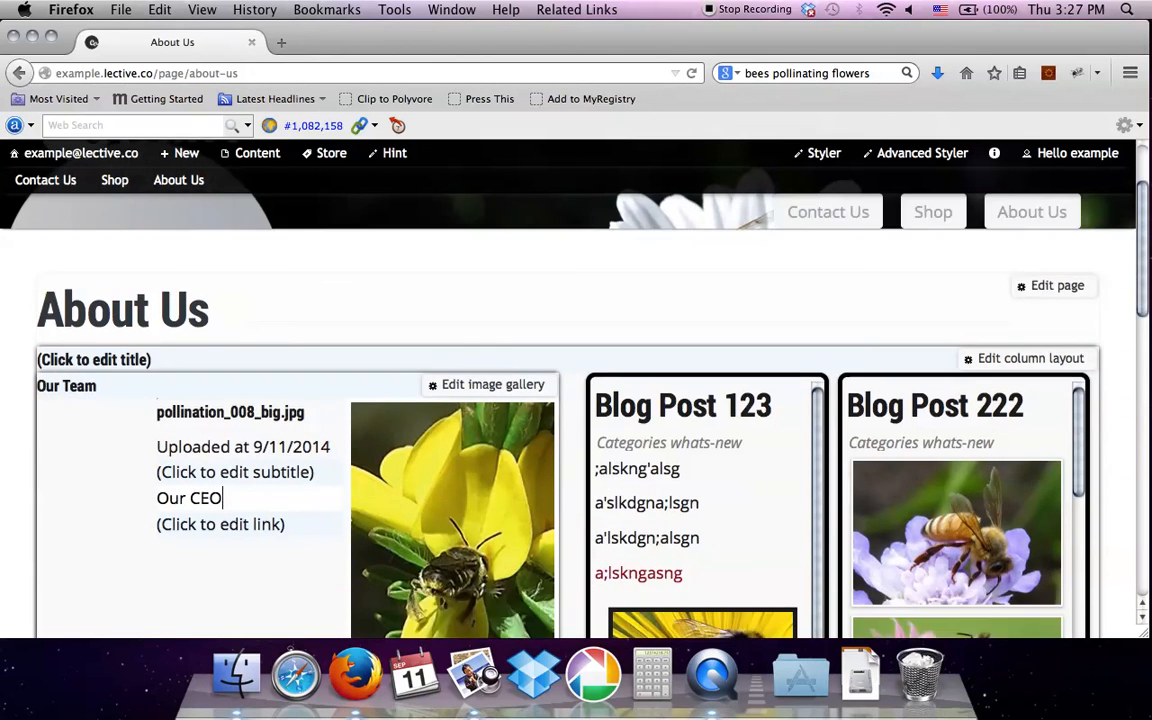
{"action": "scroll", "coordinate": [576, 420], "scroll_direction": "down", "scroll_amount": 2}
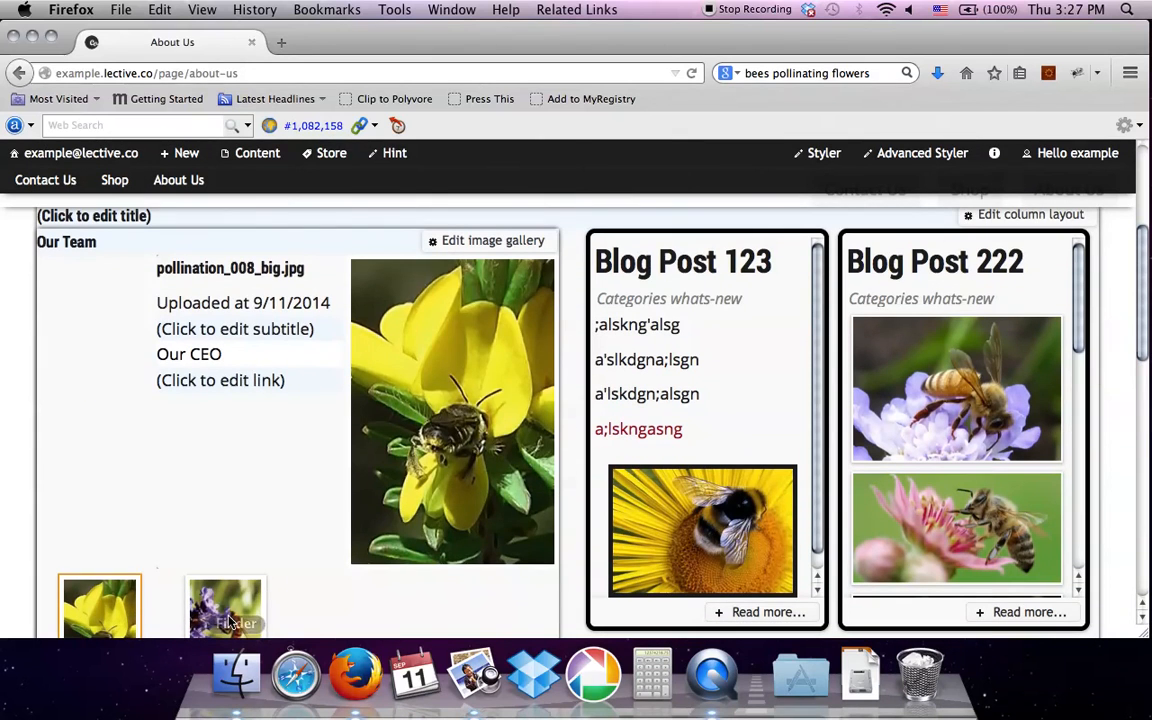
{"action": "left_click", "coordinate": [228, 621]}
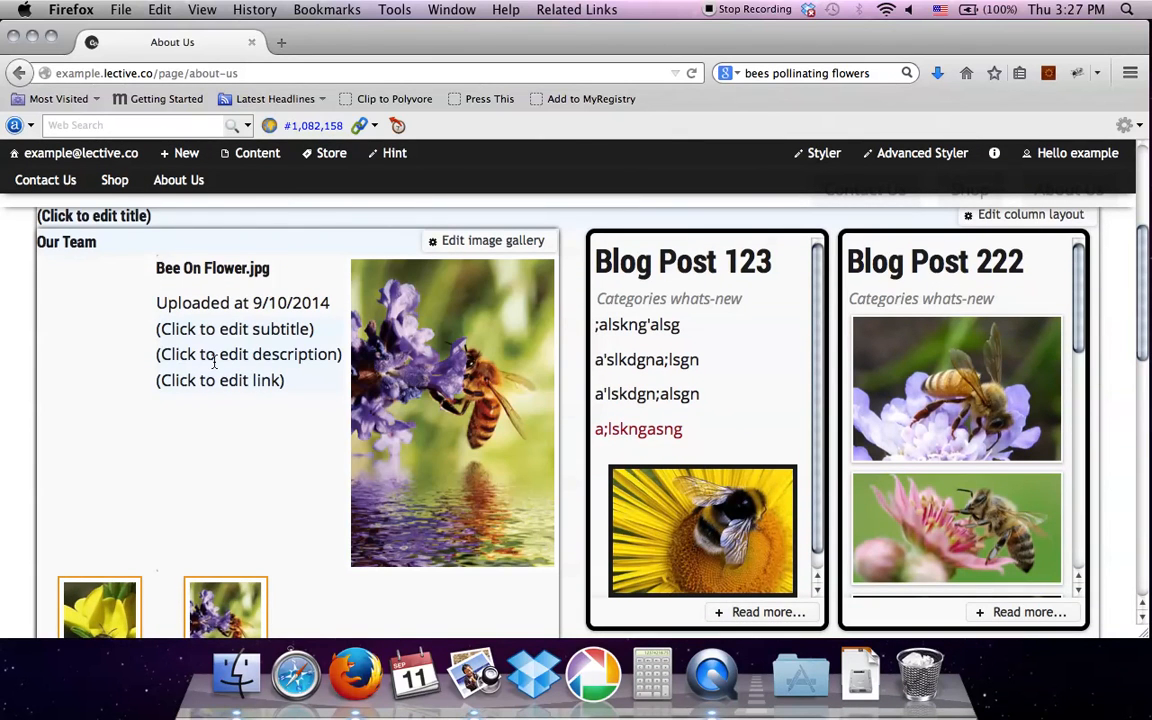
{"action": "left_click", "coordinate": [228, 354]}
{"action": "type", "text": "Our Creative Director"}
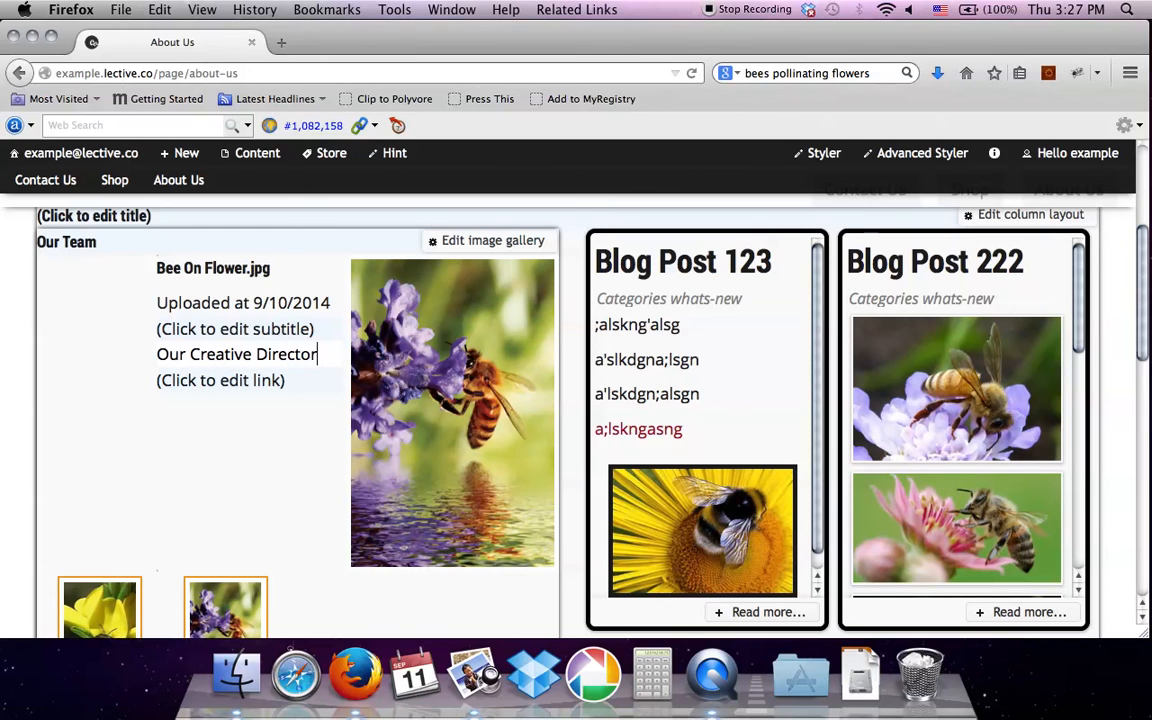
{"action": "left_click", "coordinate": [481, 243]}
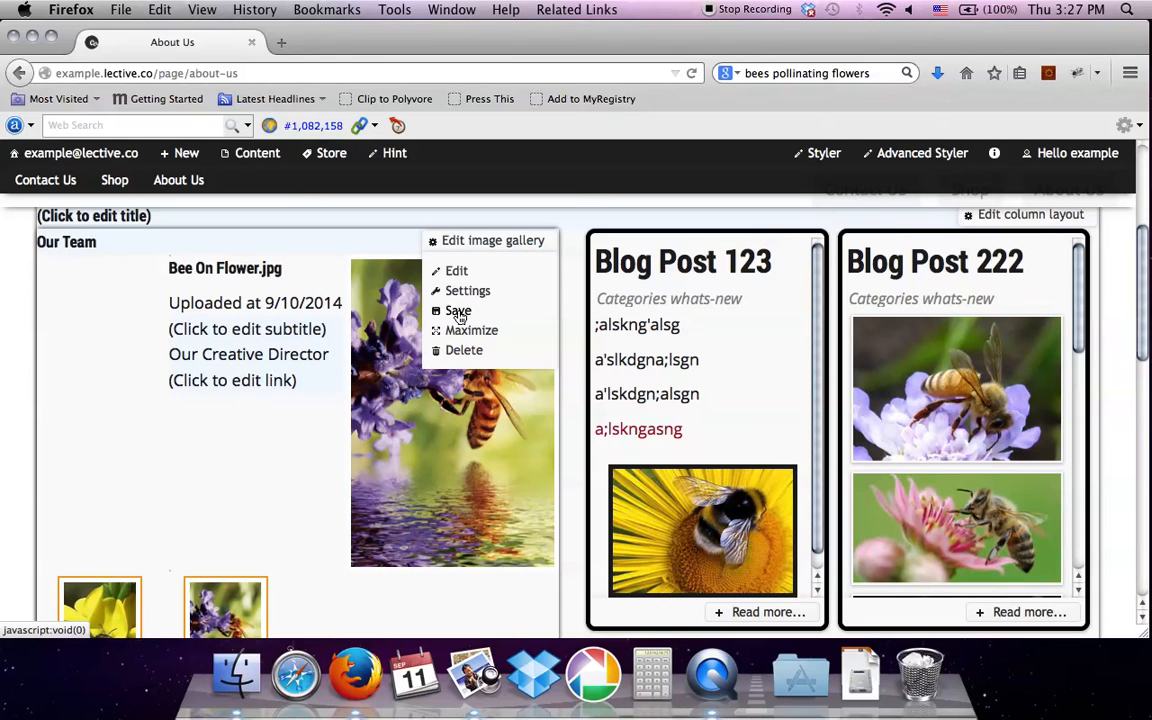
{"action": "left_click", "coordinate": [456, 275]}
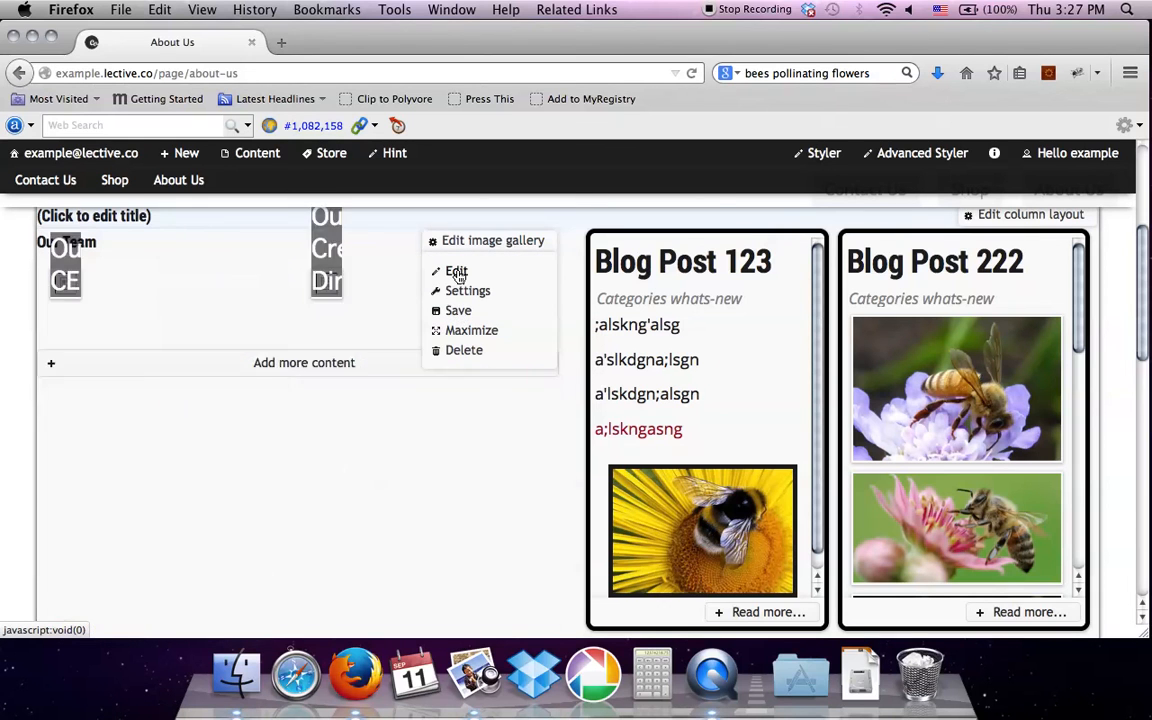
{"action": "mouse_move", "coordinate": [365, 474]}
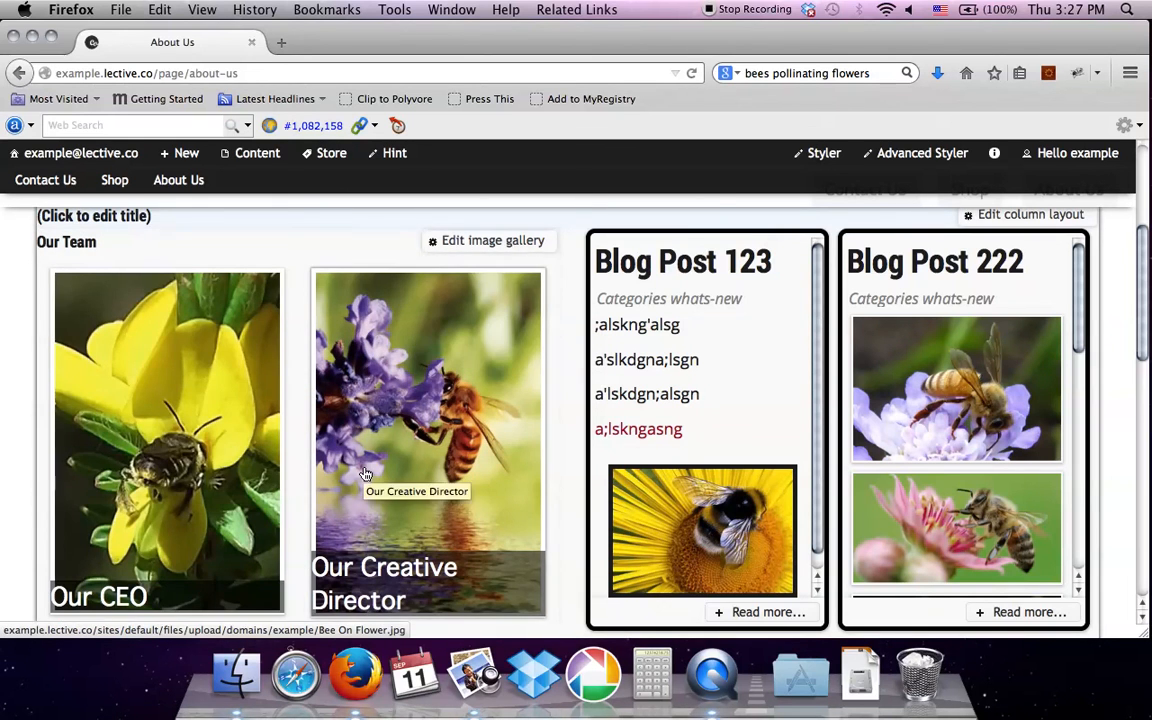
- Set the Our Team gallery's alignment to center, close its settings and reload the page
{"action": "left_click", "coordinate": [513, 249]}
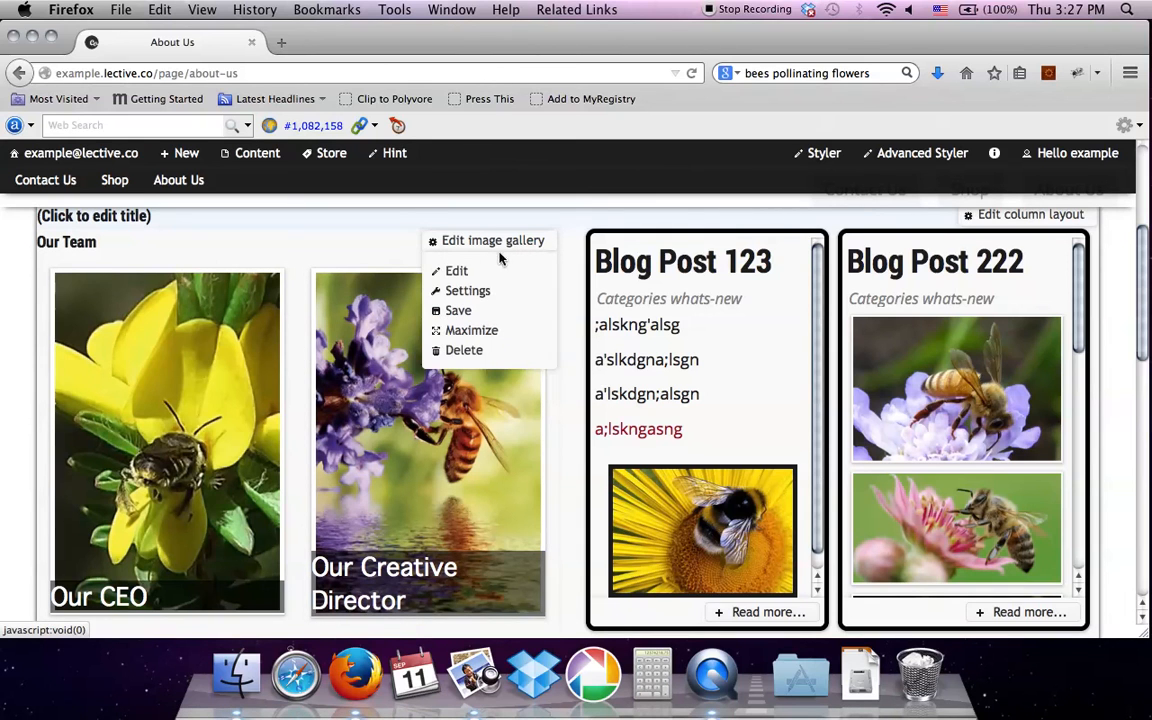
{"action": "left_click", "coordinate": [451, 293]}
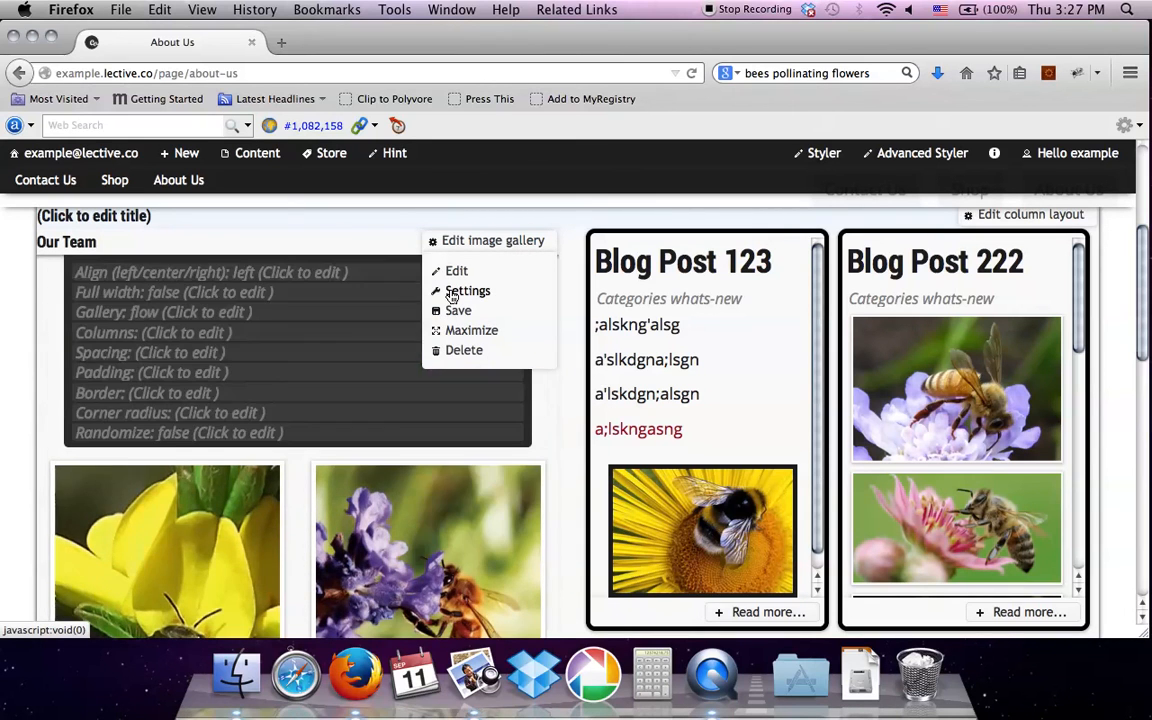
{"action": "left_click", "coordinate": [102, 277]}
{"action": "left_click", "coordinate": [104, 274]}
{"action": "left_click", "coordinate": [100, 305]}
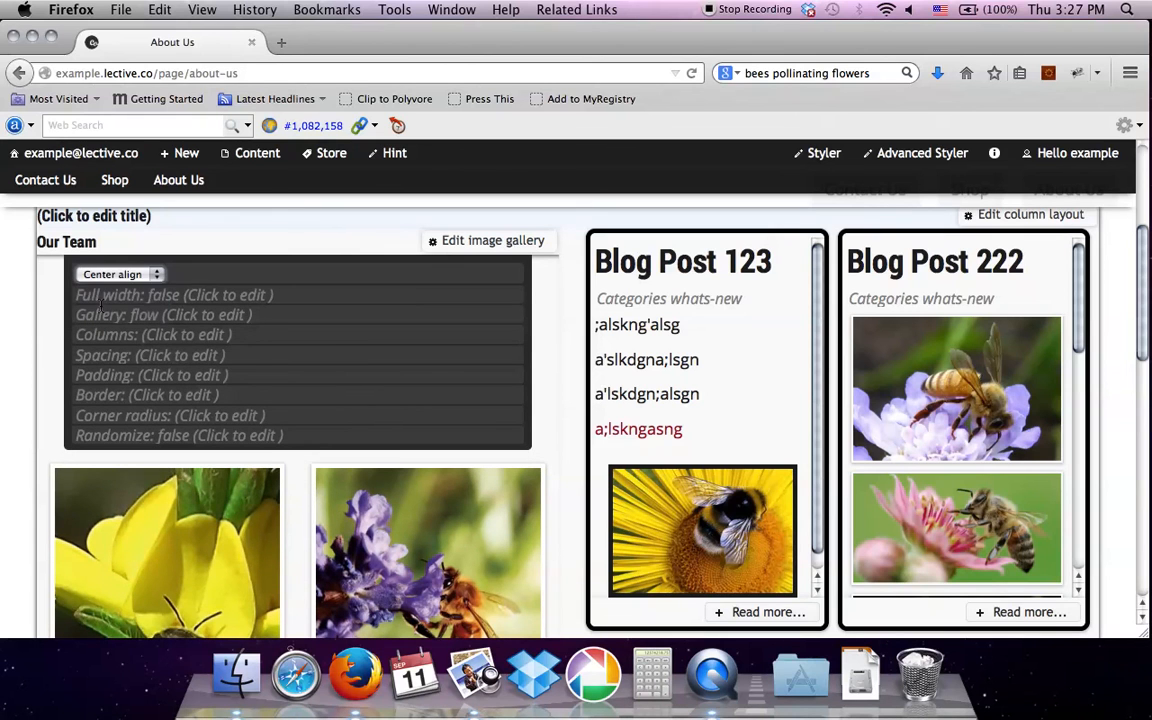
{"action": "left_click", "coordinate": [506, 244]}
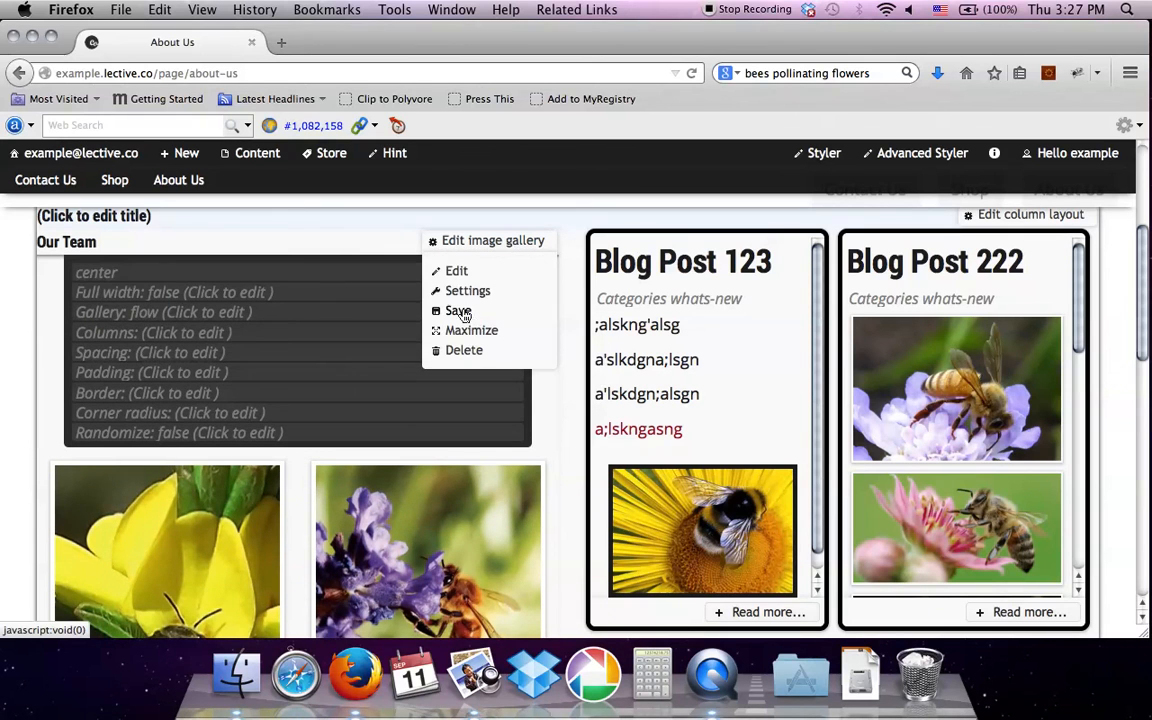
{"action": "left_click", "coordinate": [459, 292]}
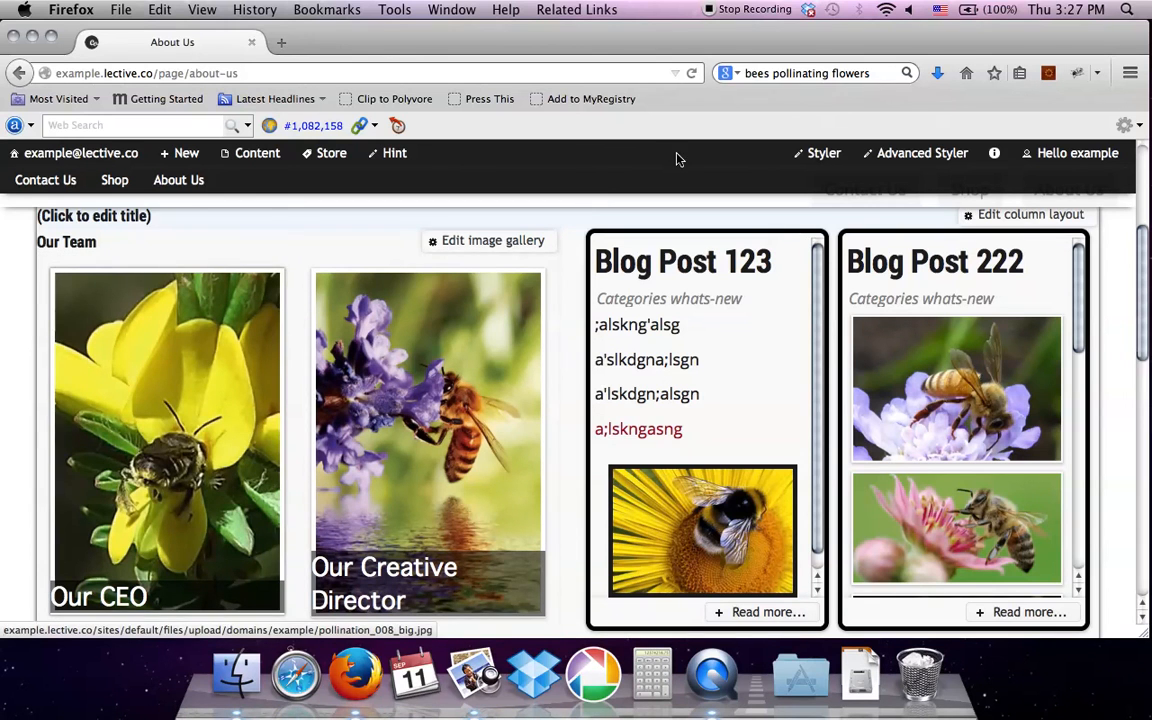
{"action": "left_click", "coordinate": [693, 75]}
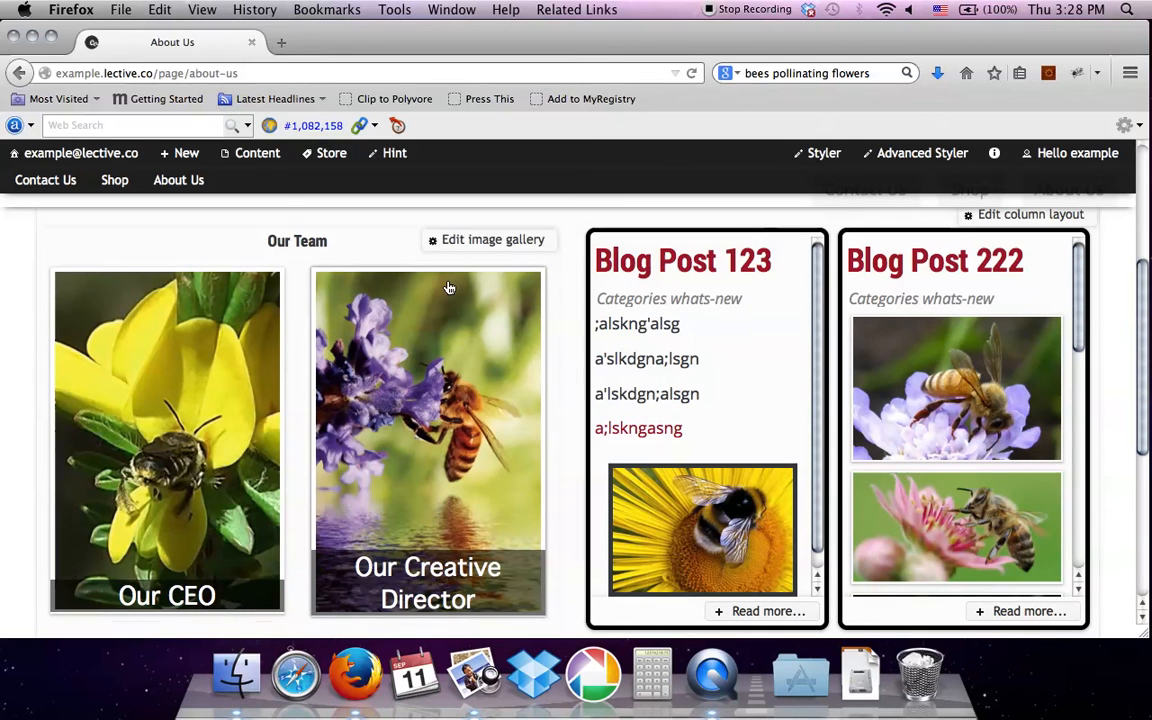
- Put the post feed into edit mode and title it "Our Latest News"
{"action": "mouse_move", "coordinate": [1033, 245]}
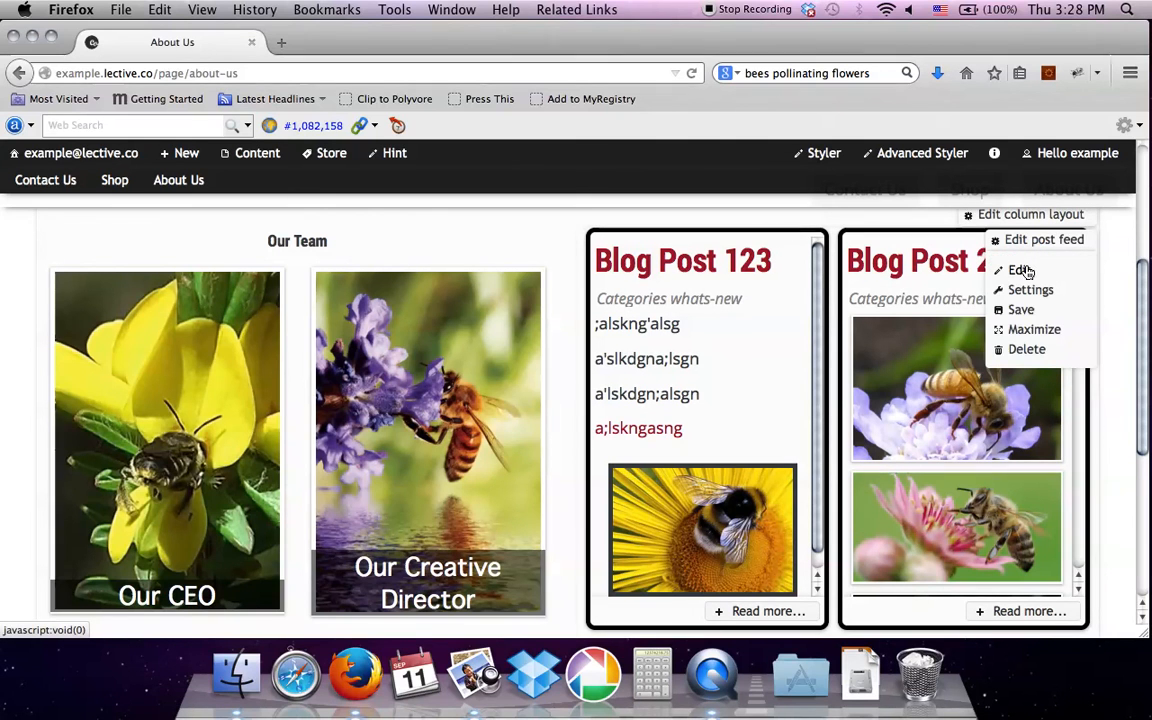
{"action": "left_click", "coordinate": [1020, 271]}
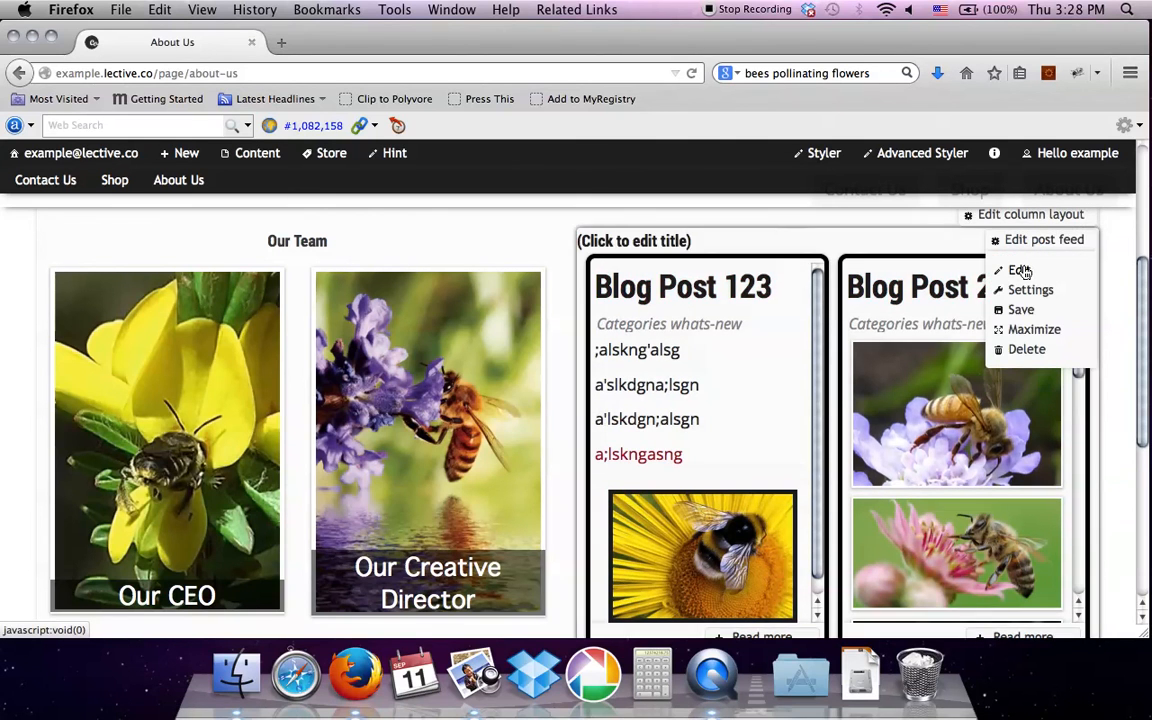
{"action": "left_click", "coordinate": [643, 239]}
{"action": "type", "text": "Our La"}
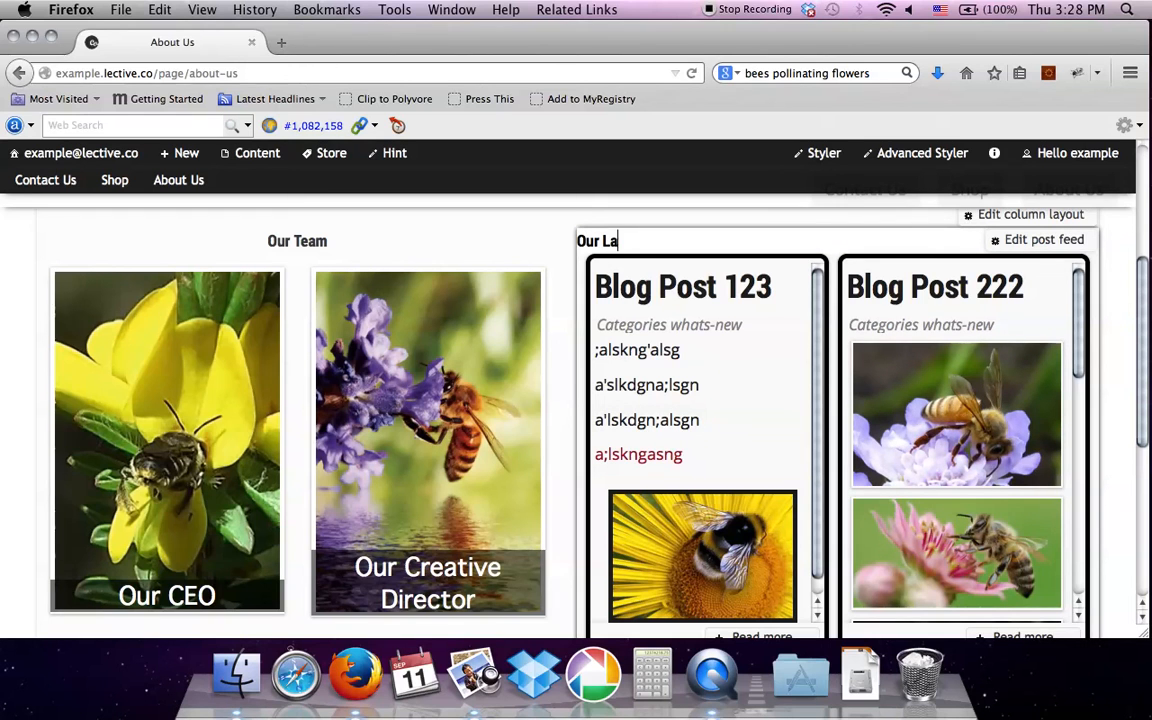
{"action": "type", "text": "test News"}
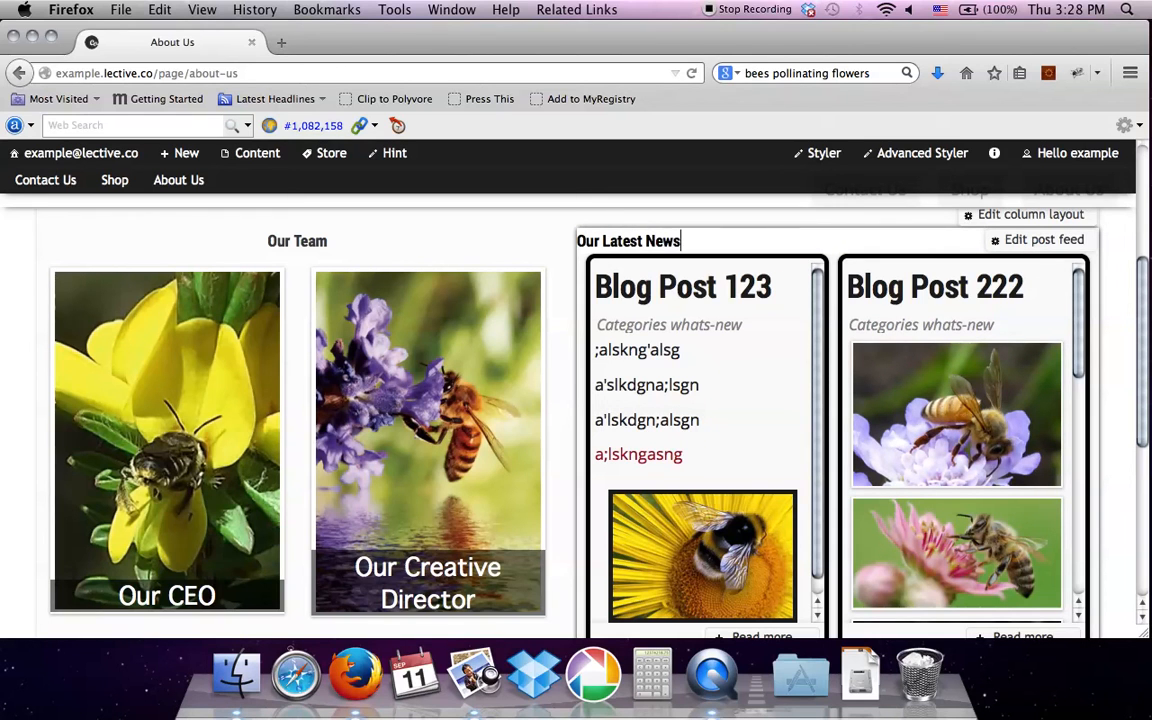
- Set the Our Latest News post feed's alignment to center and close its settings
{"action": "left_click", "coordinate": [1016, 266]}
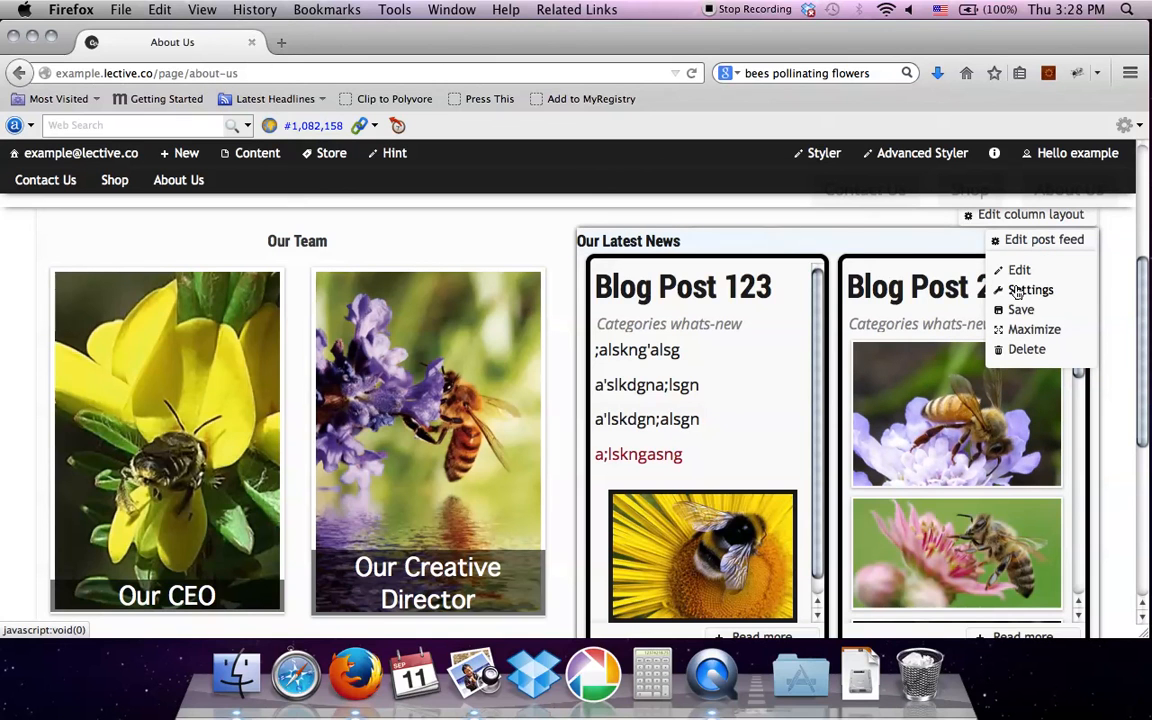
{"action": "left_click", "coordinate": [1017, 290]}
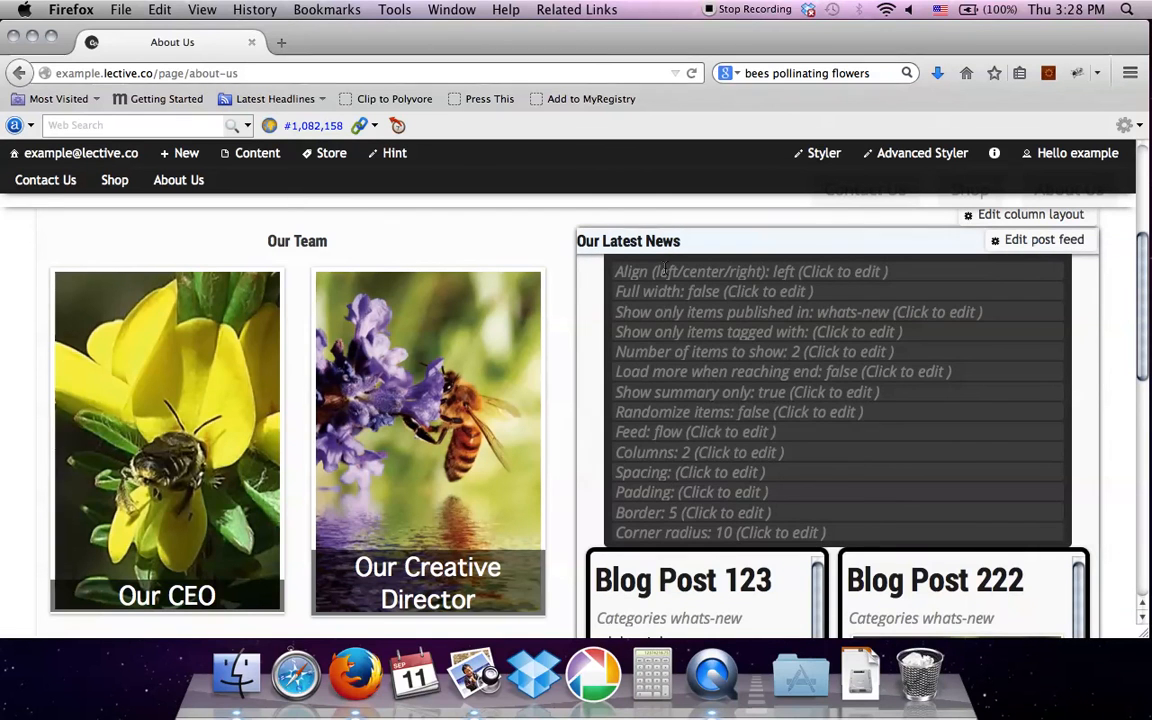
{"action": "left_click", "coordinate": [667, 275]}
{"action": "left_click", "coordinate": [660, 274]}
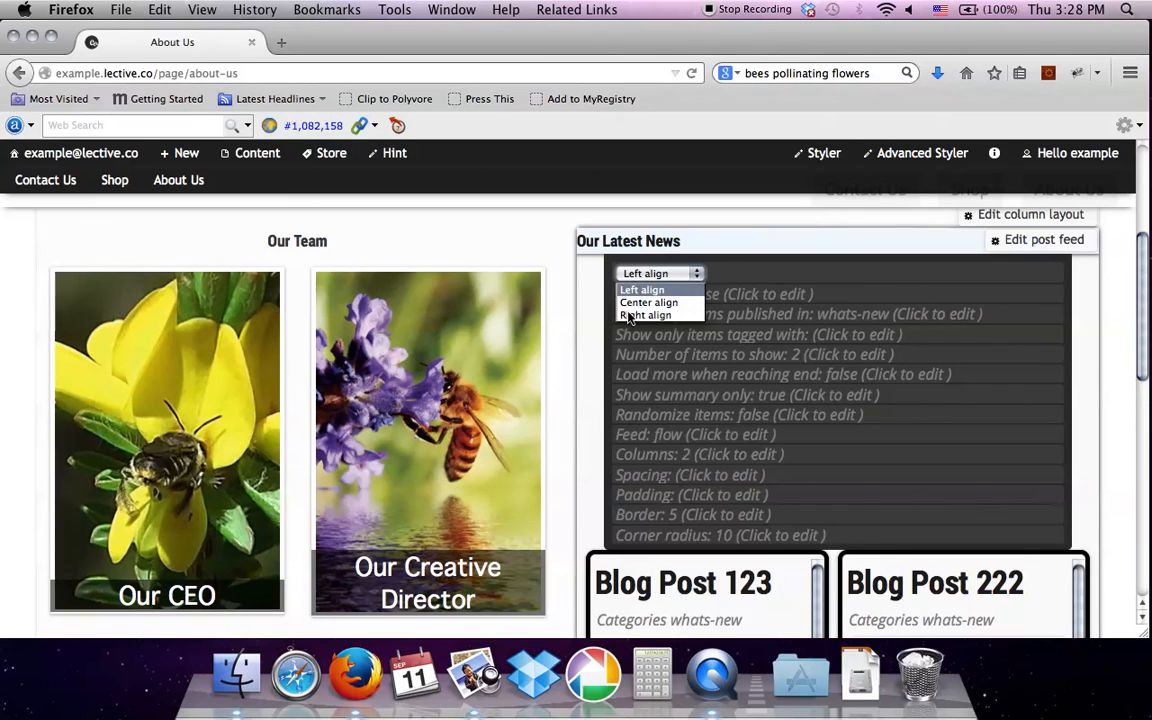
{"action": "left_click", "coordinate": [629, 303]}
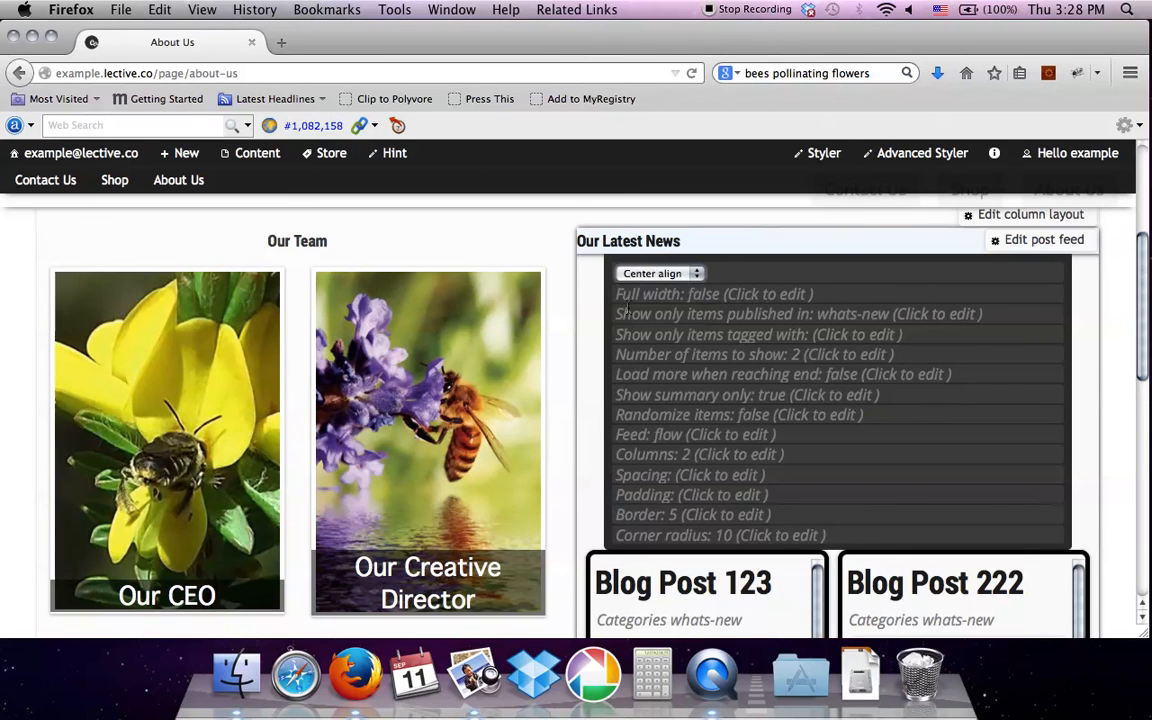
{"action": "left_click", "coordinate": [1060, 246]}
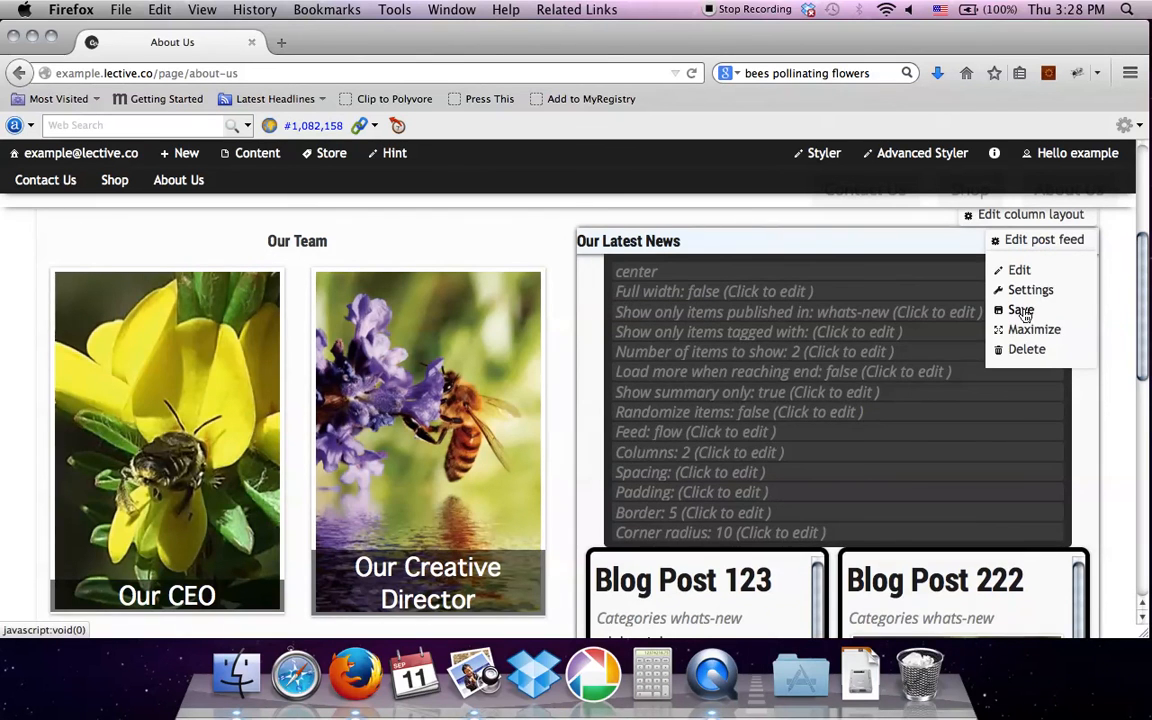
{"action": "left_click", "coordinate": [1025, 292]}
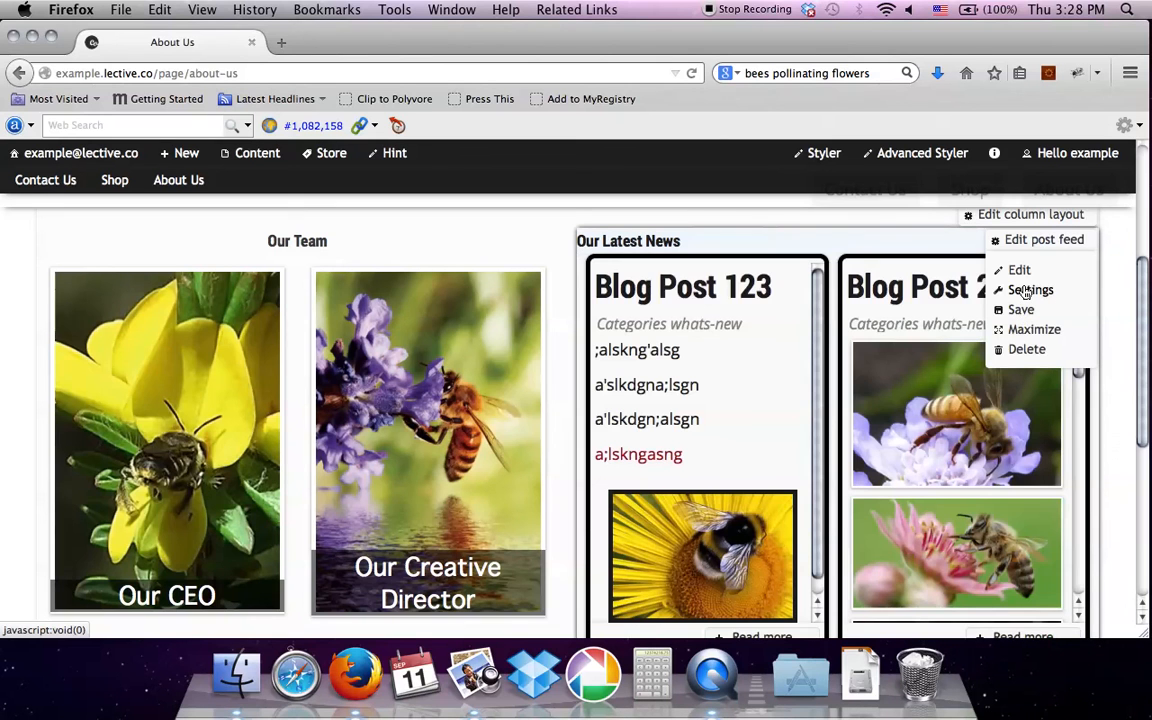
- Reload the About Us page and review the headings of the gallery and the post feed
{"action": "left_click", "coordinate": [691, 74]}
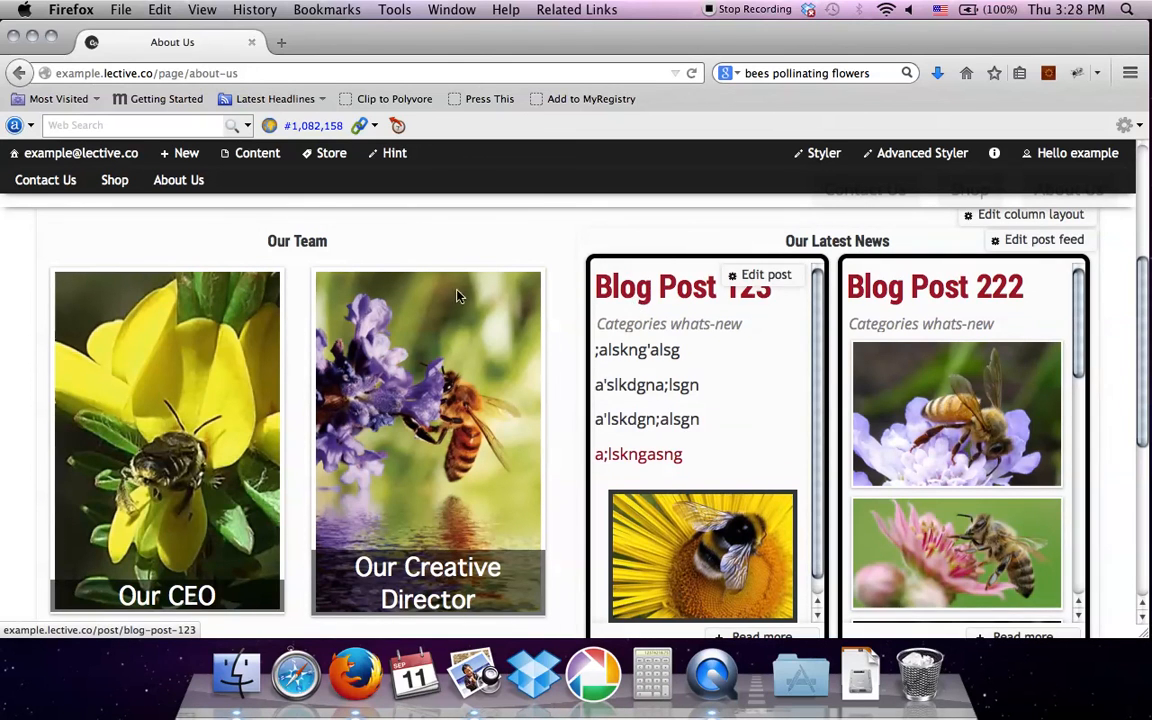
{"action": "scroll", "coordinate": [451, 296], "scroll_direction": "up", "scroll_amount": 3}
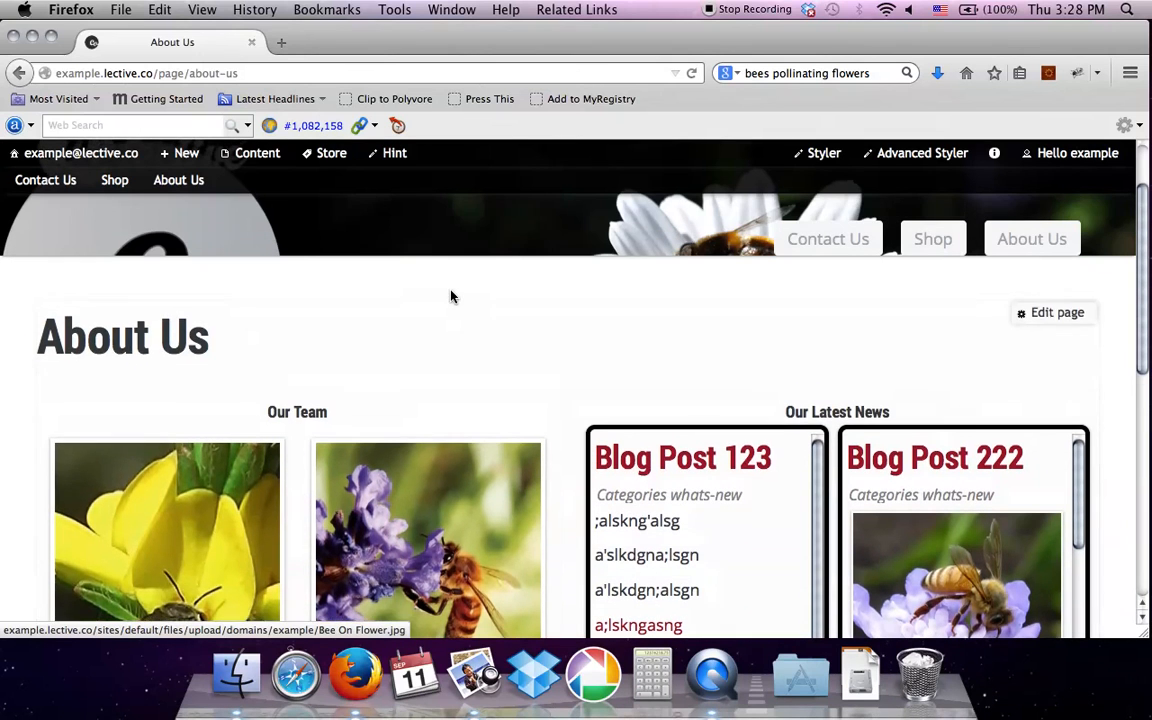
{"action": "mouse_move", "coordinate": [1056, 412]}
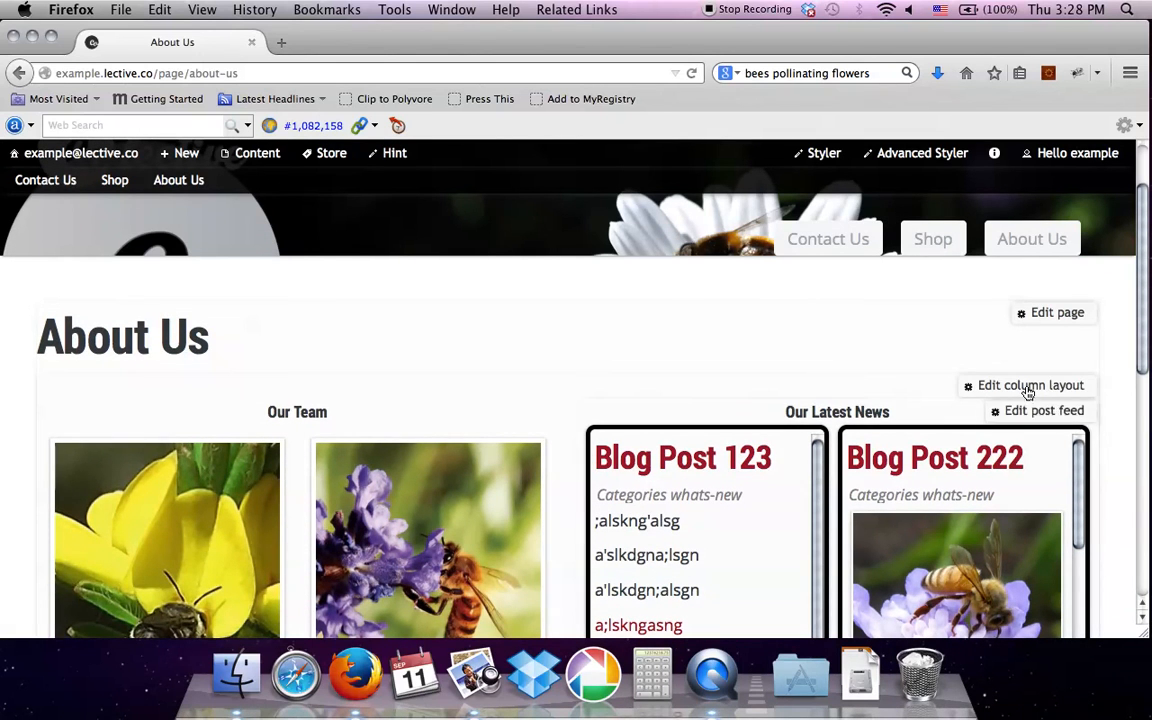
- Set the column layout's left width to 4 and close its settings
{"action": "left_click", "coordinate": [1027, 388]}
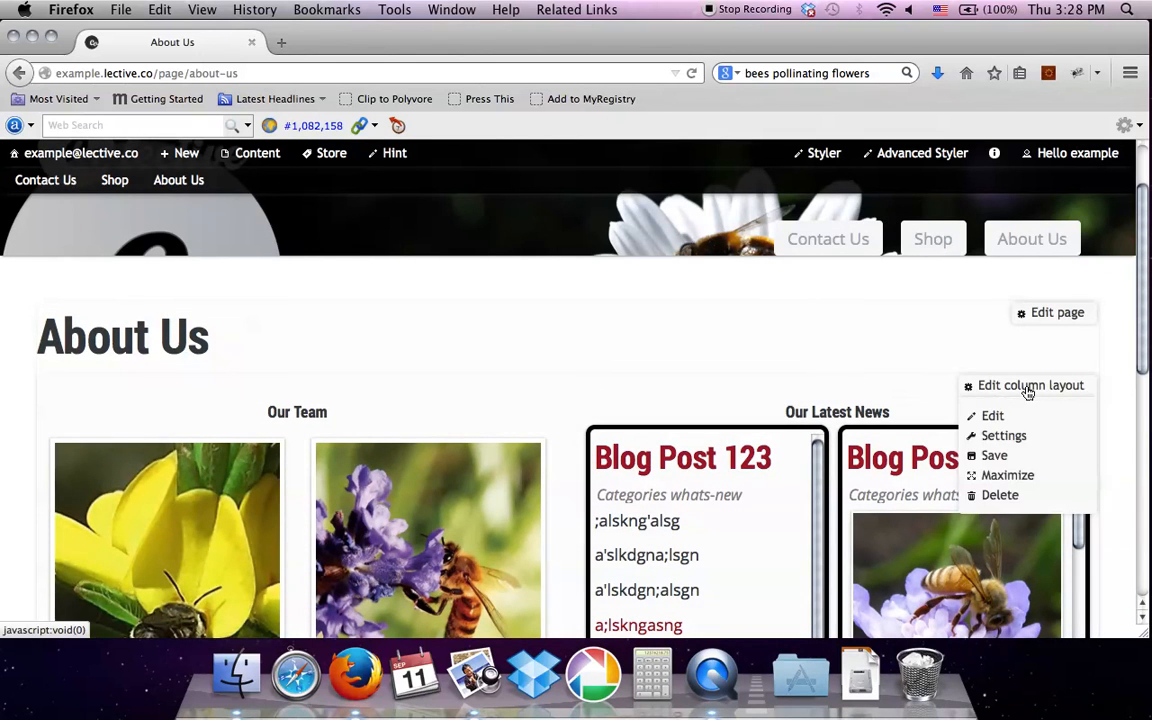
{"action": "left_click", "coordinate": [1001, 437]}
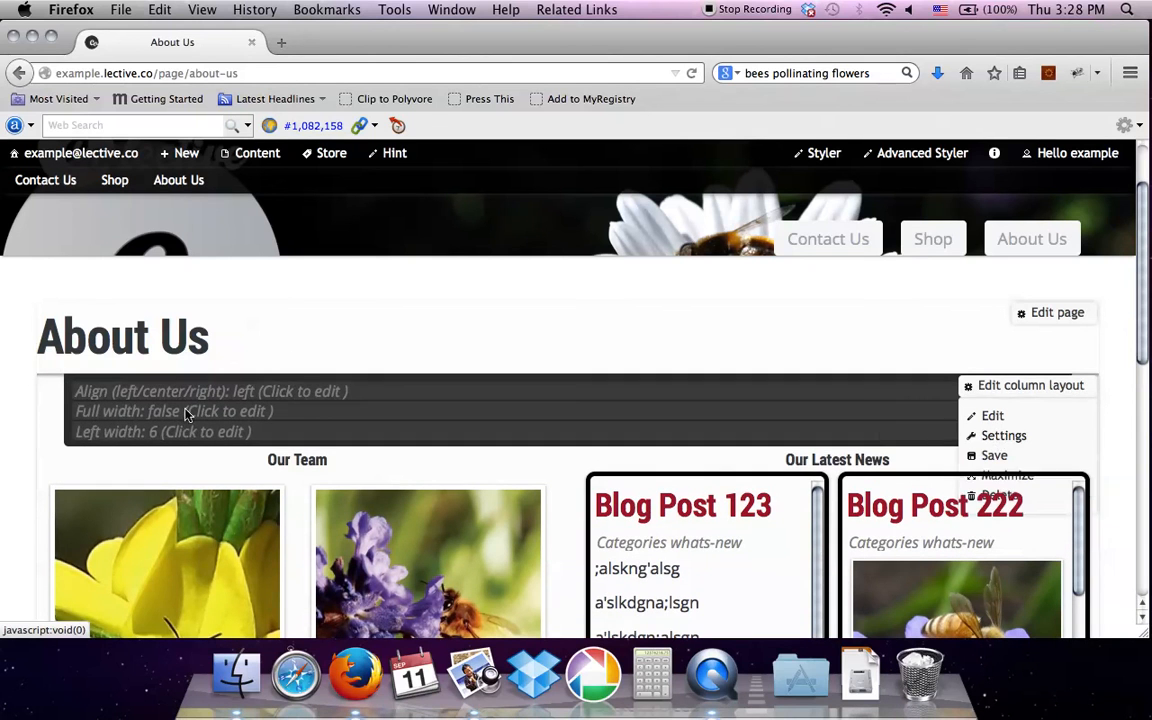
{"action": "left_click", "coordinate": [106, 433]}
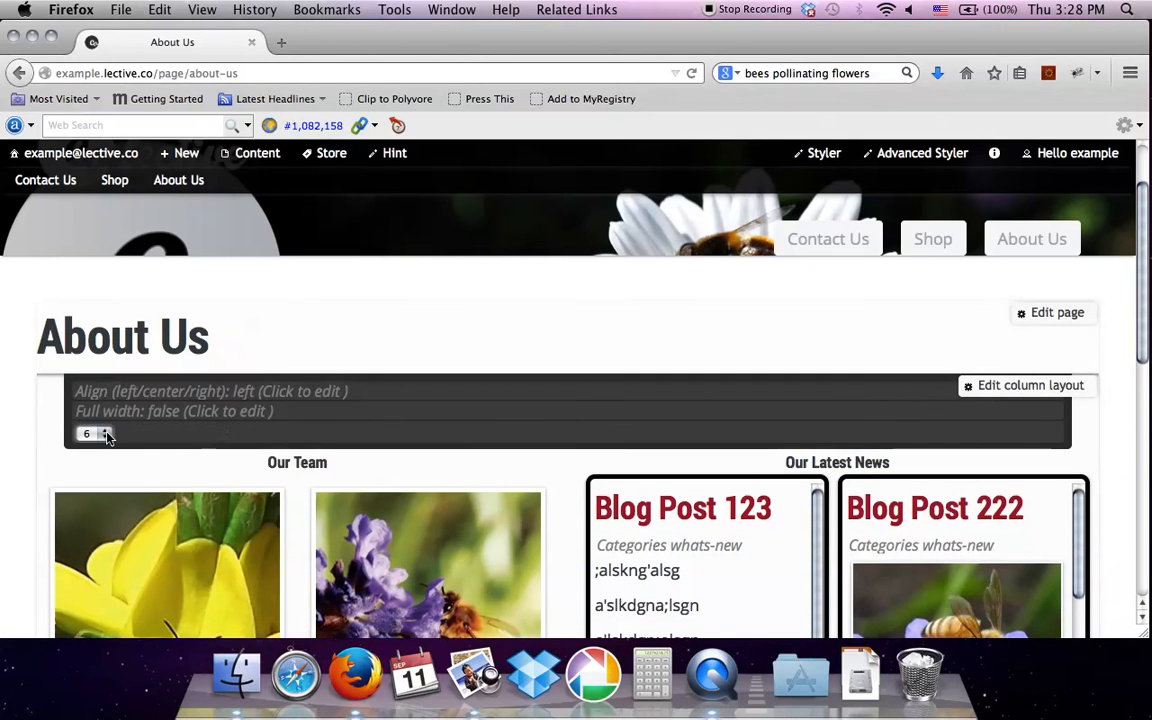
{"action": "left_click", "coordinate": [96, 433]}
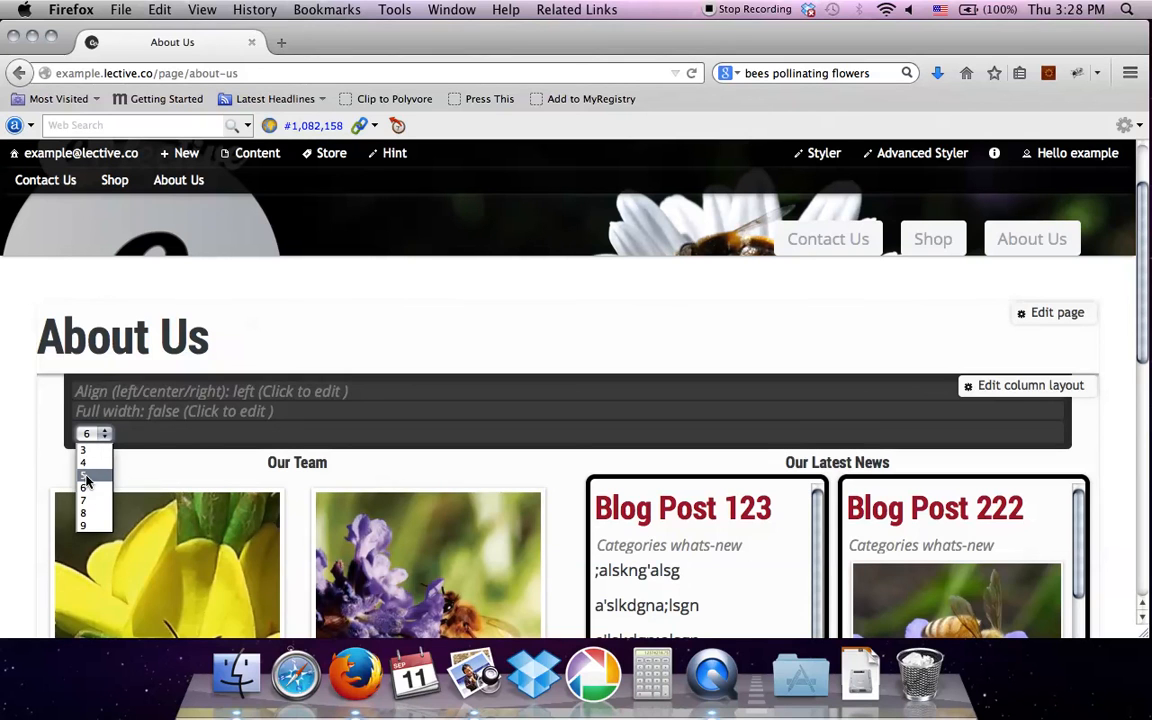
{"action": "left_click", "coordinate": [85, 464]}
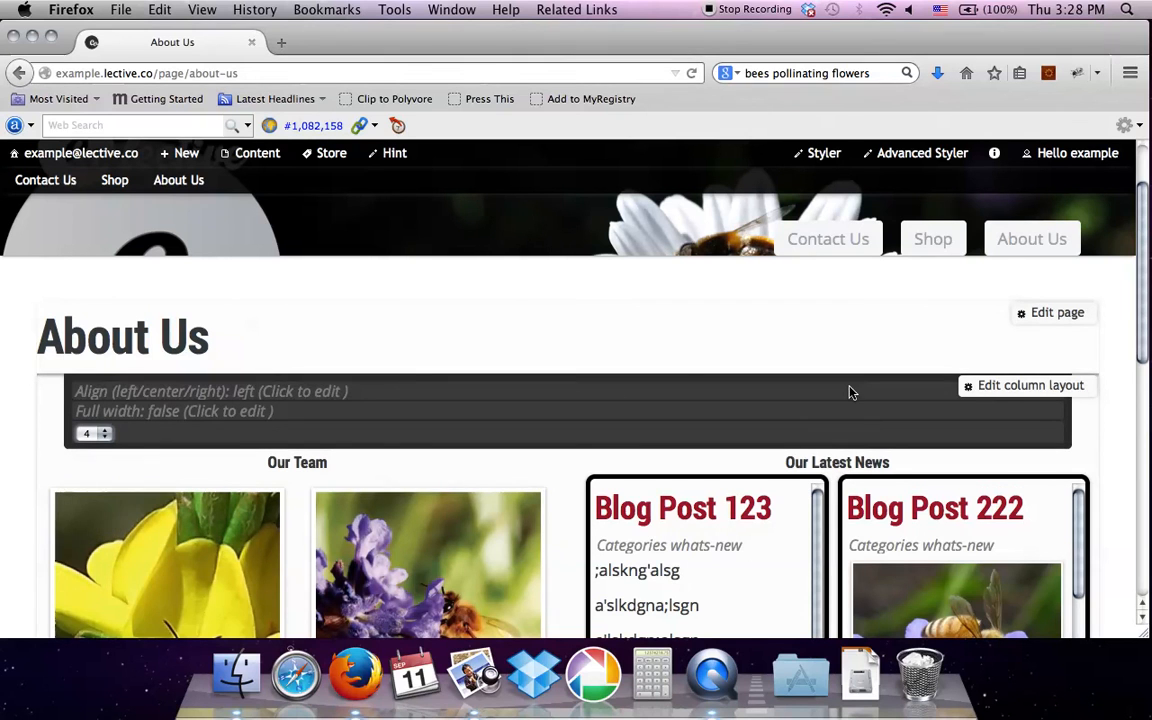
{"action": "left_click", "coordinate": [1026, 388]}
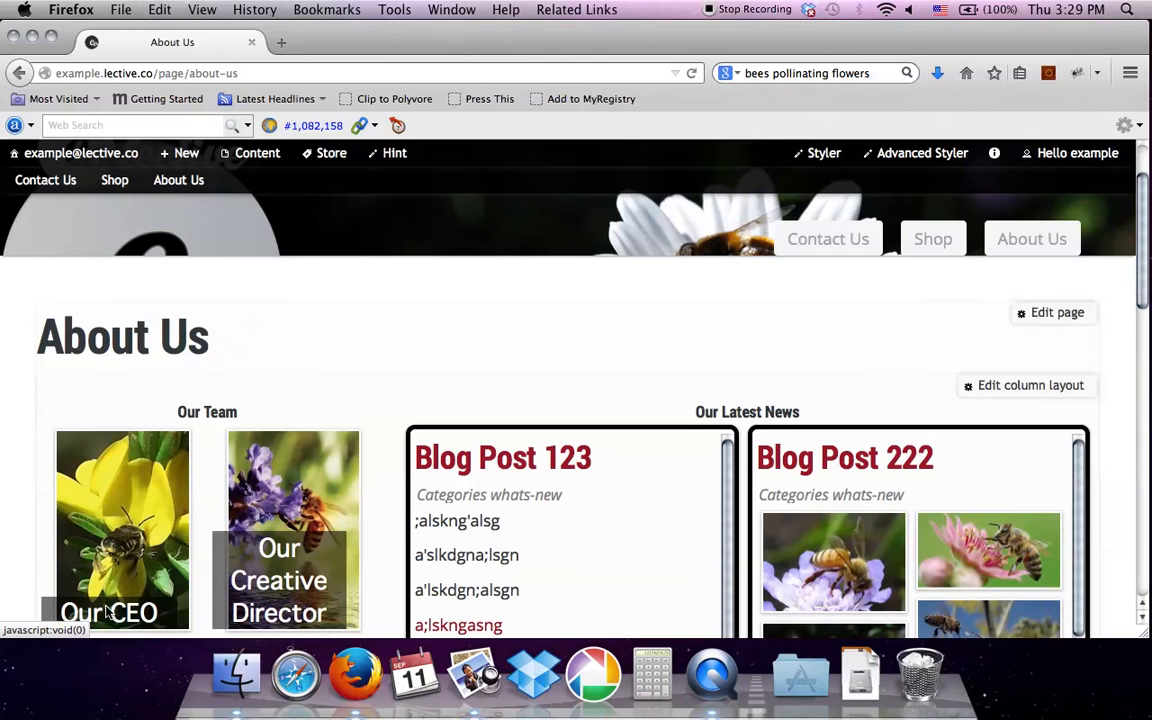
- Reopen the column layout's settings and set the left width to 8
{"action": "scroll", "coordinate": [275, 568], "scroll_direction": "down", "scroll_amount": 3}
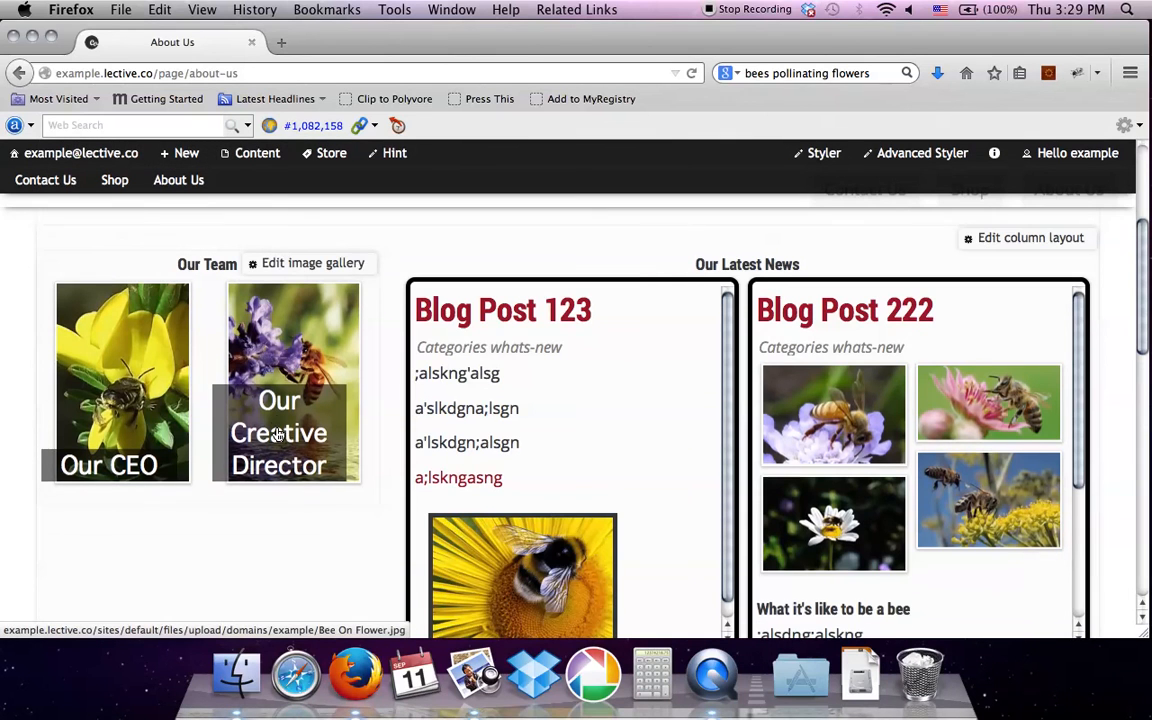
{"action": "scroll", "coordinate": [279, 434], "scroll_direction": "up", "scroll_amount": 2}
{"action": "scroll", "coordinate": [279, 434], "scroll_direction": "up", "scroll_amount": 2}
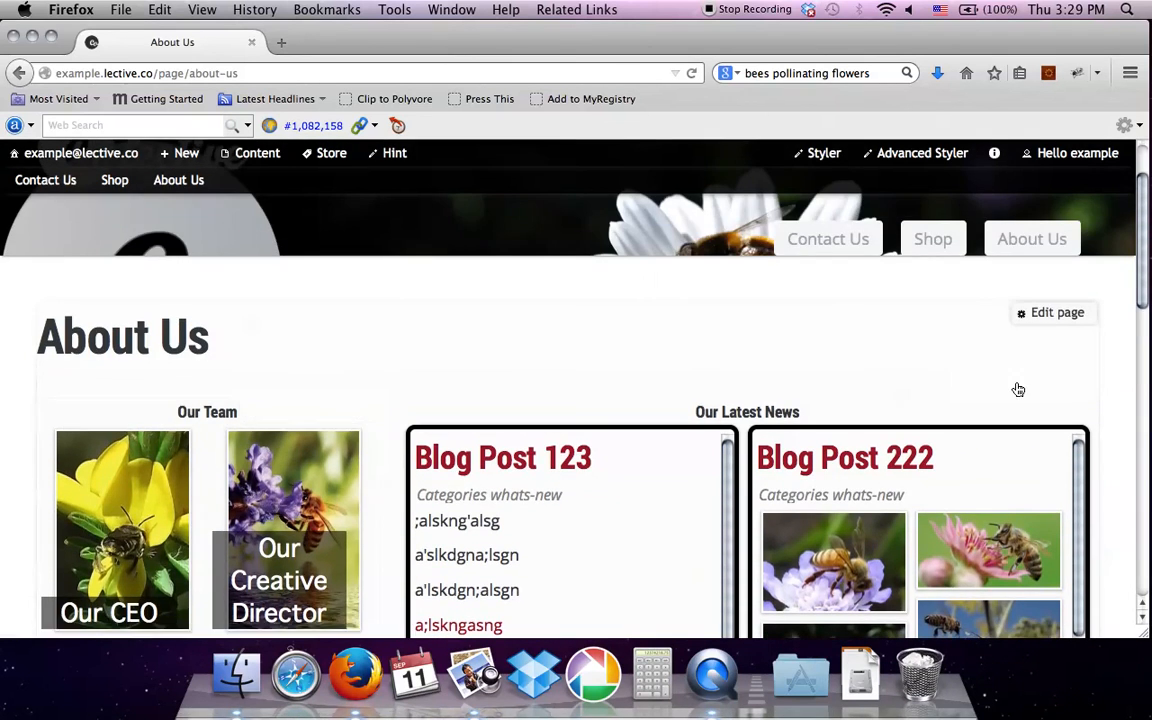
{"action": "scroll", "coordinate": [625, 386], "scroll_direction": "down", "scroll_amount": 6}
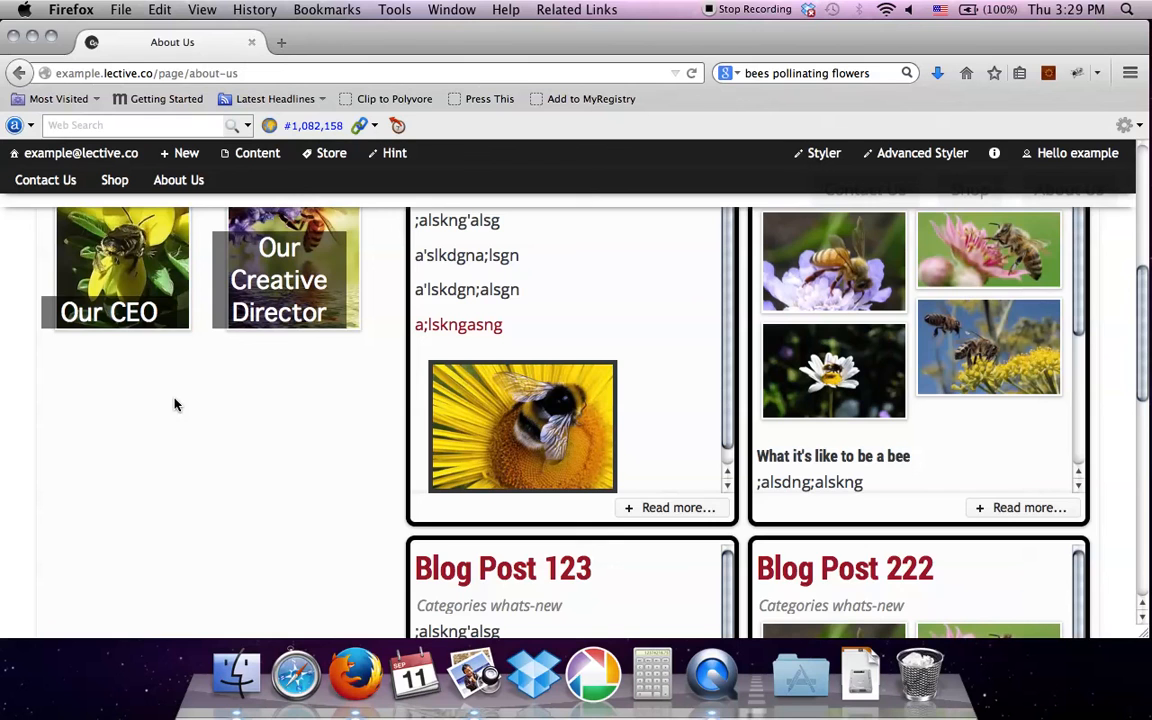
{"action": "scroll", "coordinate": [175, 404], "scroll_direction": "up", "scroll_amount": 8}
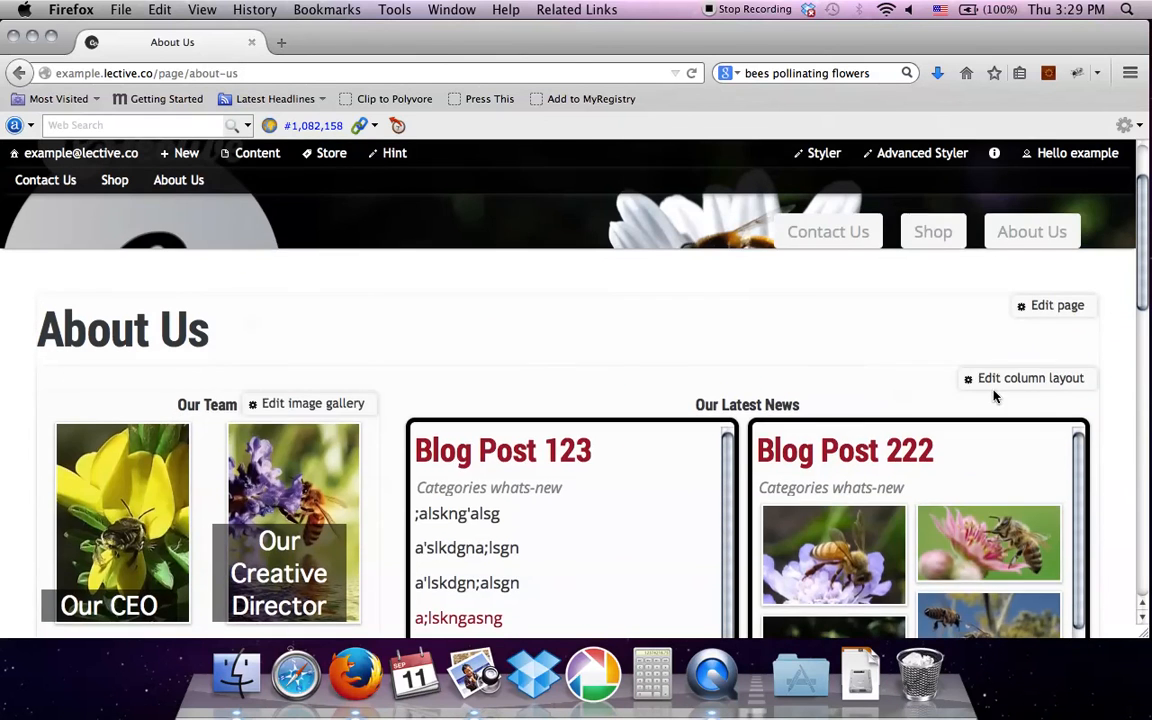
{"action": "mouse_move", "coordinate": [1010, 492]}
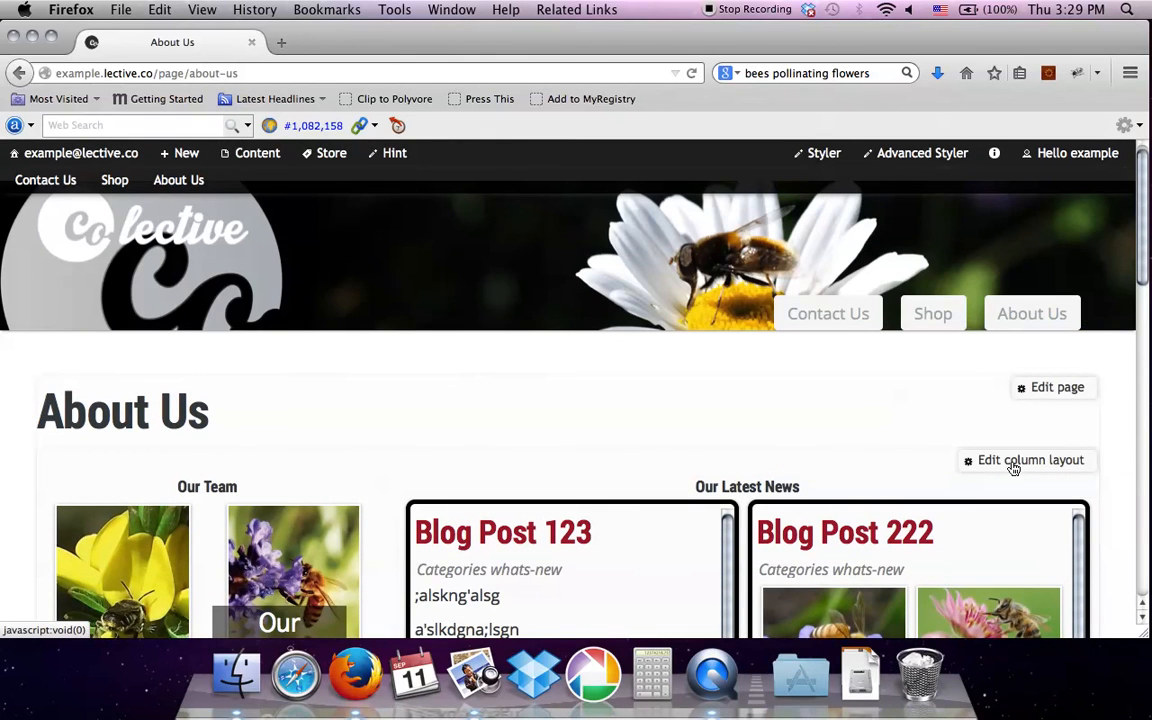
{"action": "left_click", "coordinate": [1011, 465]}
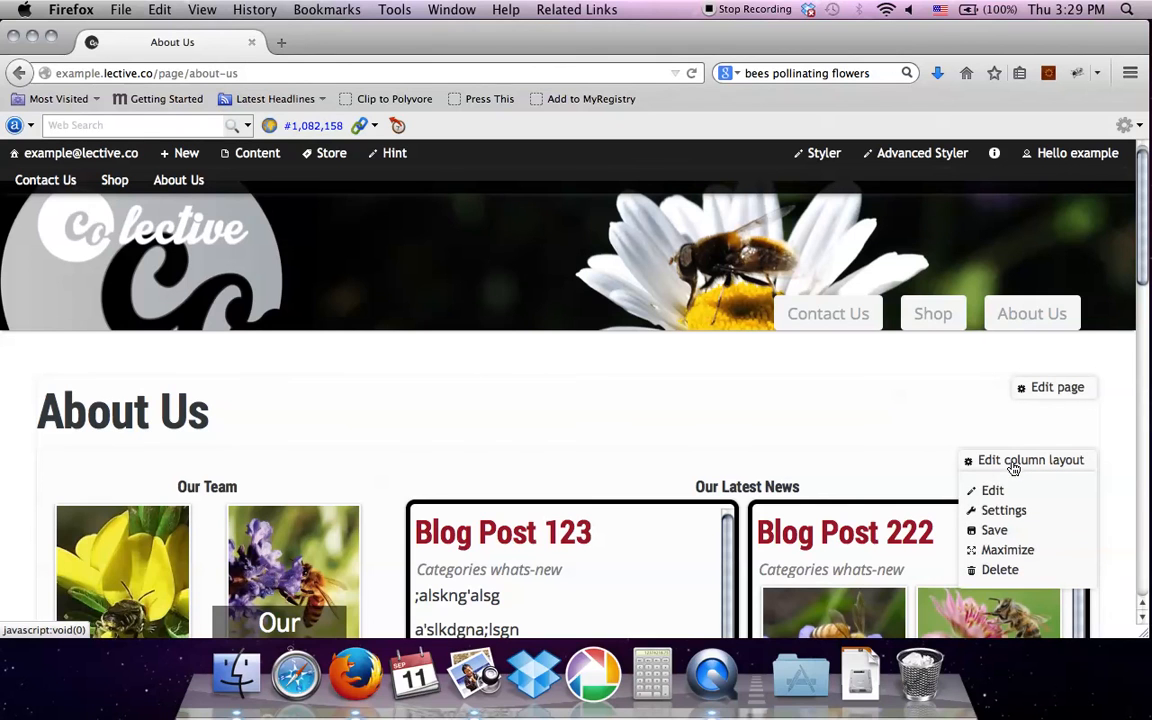
{"action": "left_click", "coordinate": [995, 512]}
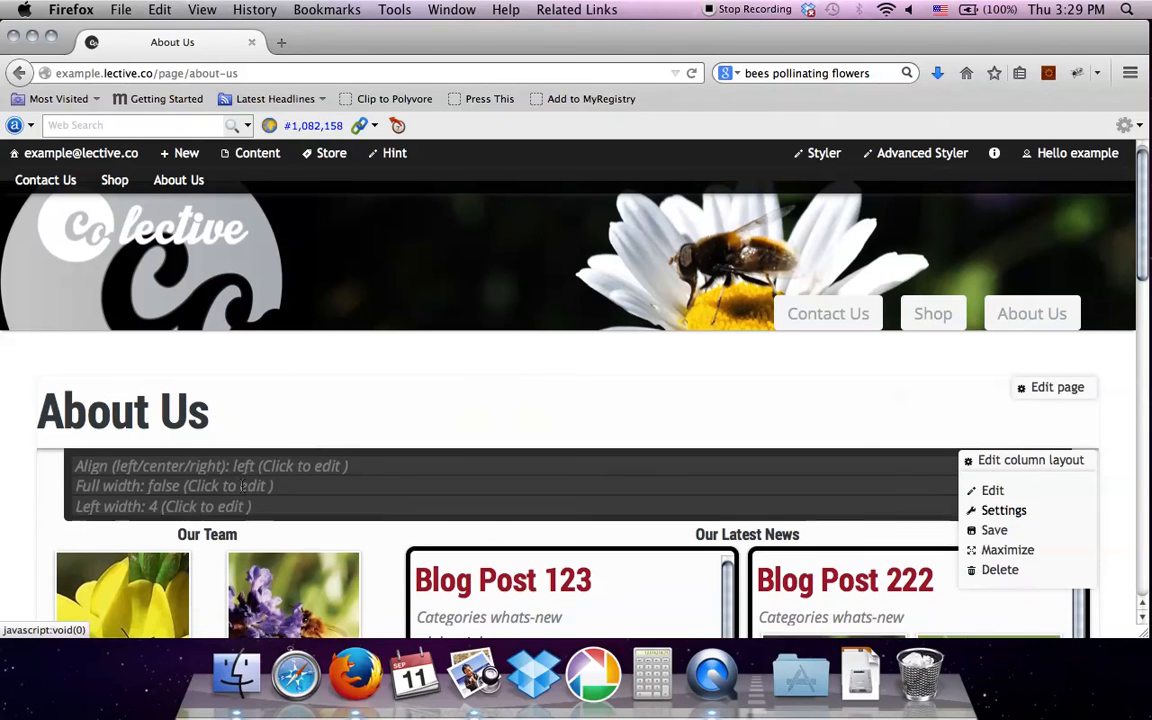
{"action": "left_click", "coordinate": [209, 510]}
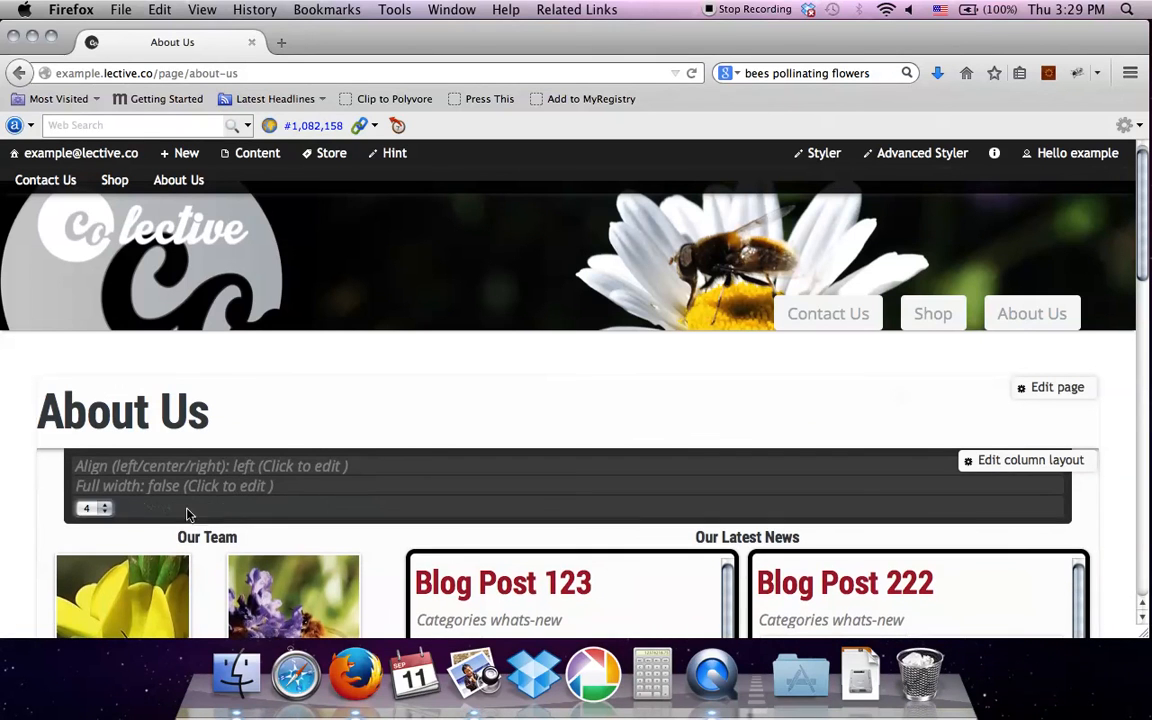
{"action": "left_click", "coordinate": [90, 508]}
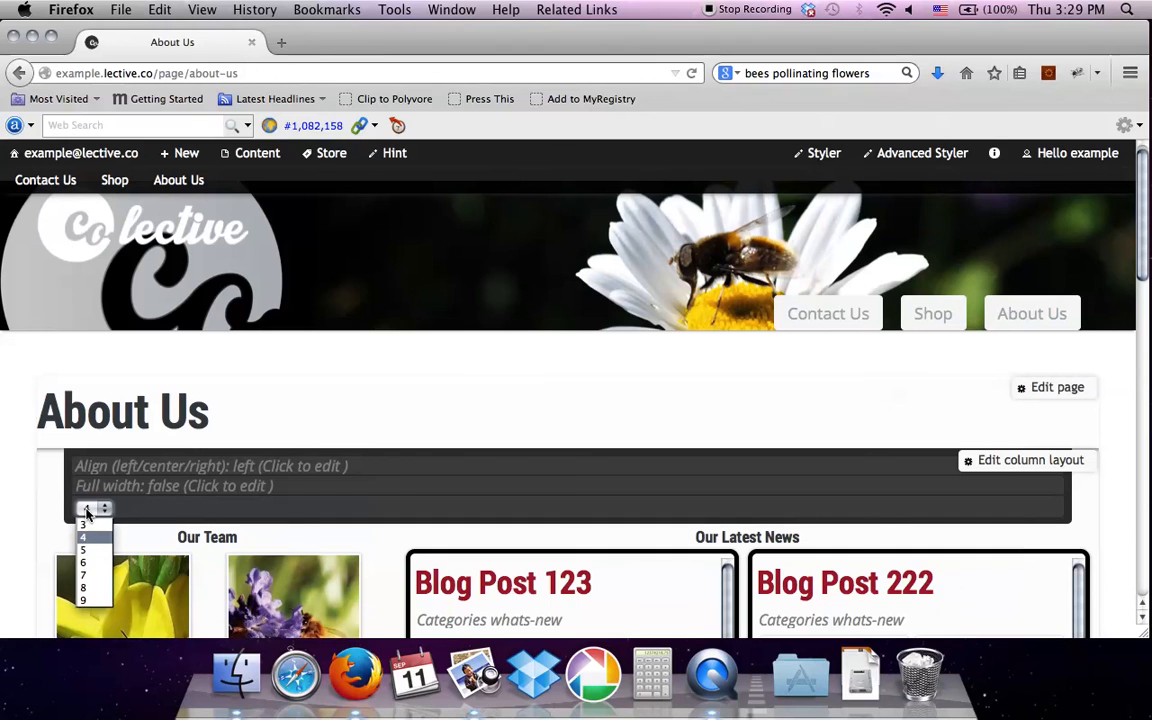
{"action": "left_click", "coordinate": [91, 588]}
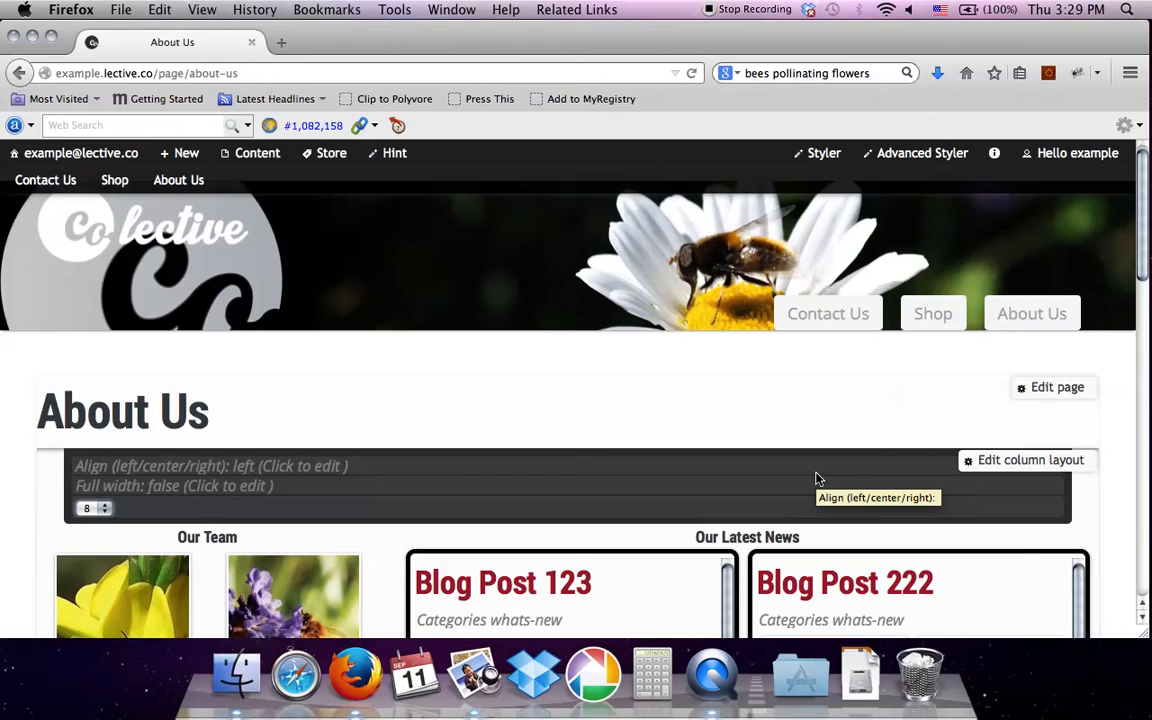
{"action": "left_click", "coordinate": [988, 497]}
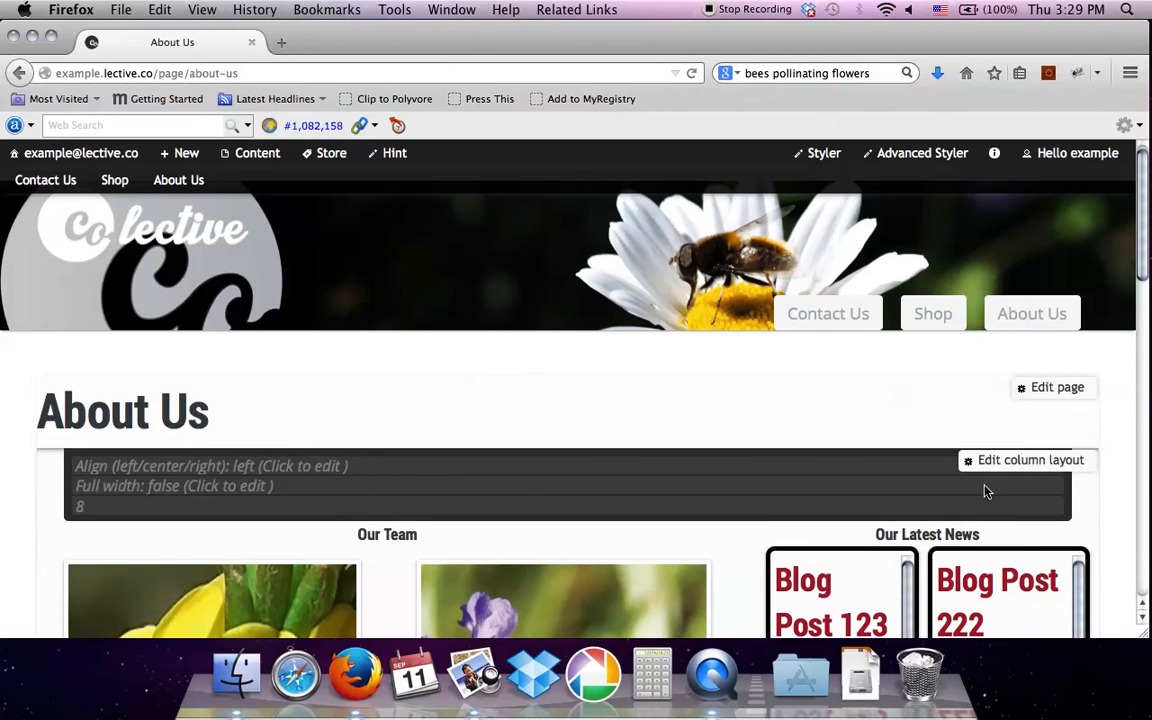
- Set the number of columns in the Our Latest News post feed to 1 and close its settings
{"action": "mouse_move", "coordinate": [990, 566]}
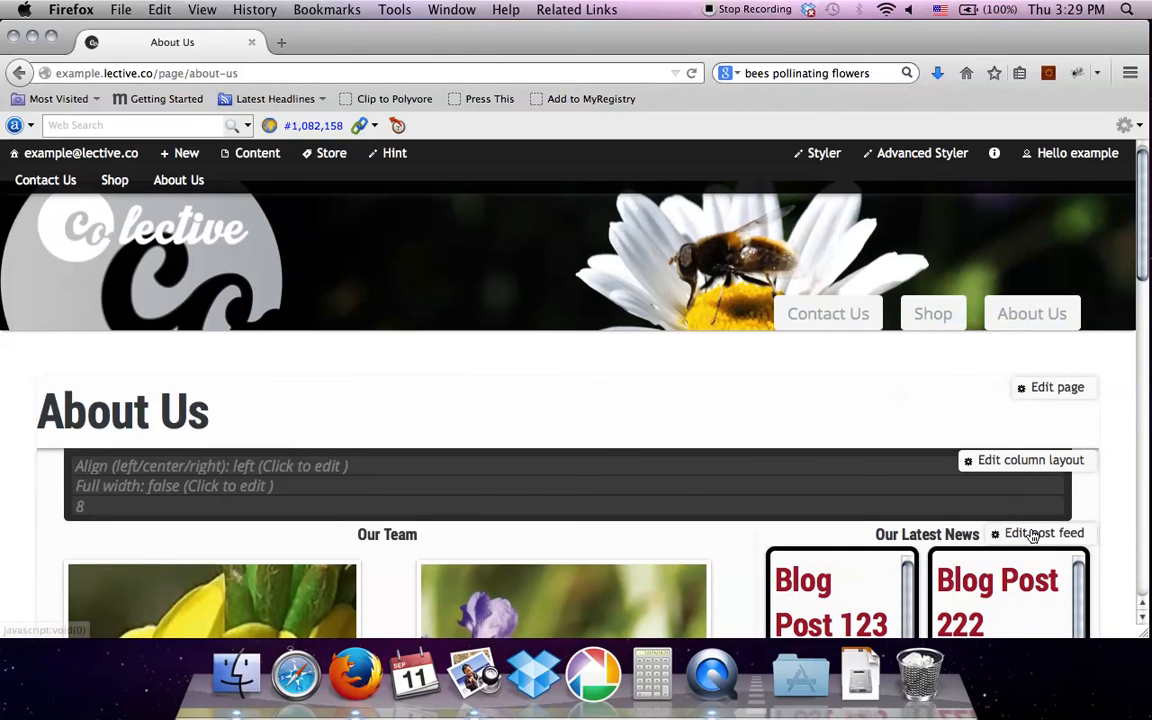
{"action": "scroll", "coordinate": [1032, 537], "scroll_direction": "down", "scroll_amount": 5}
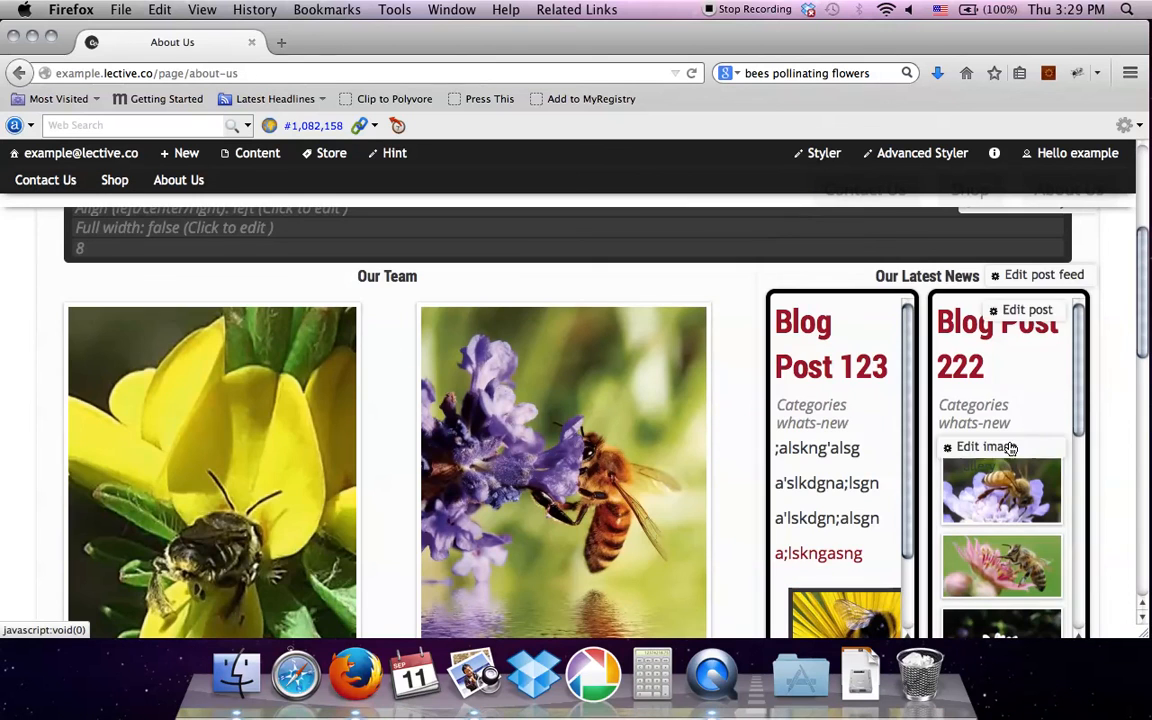
{"action": "left_click", "coordinate": [1042, 281]}
{"action": "left_click", "coordinate": [1023, 326]}
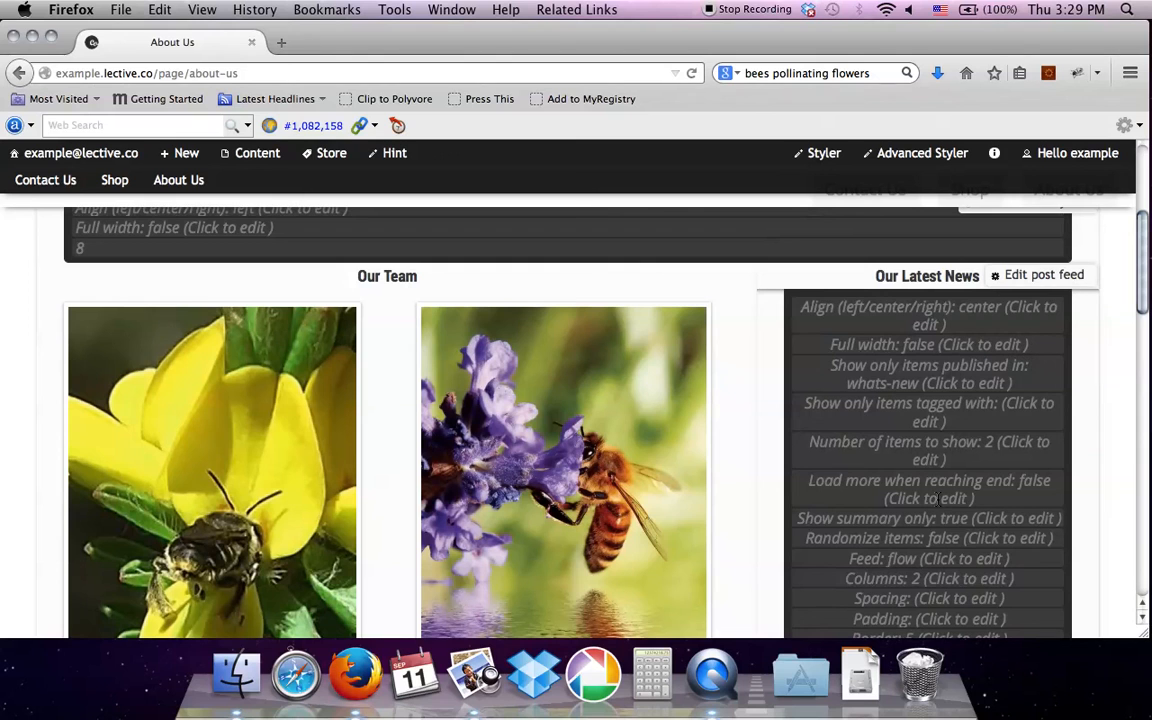
{"action": "left_click", "coordinate": [895, 579]}
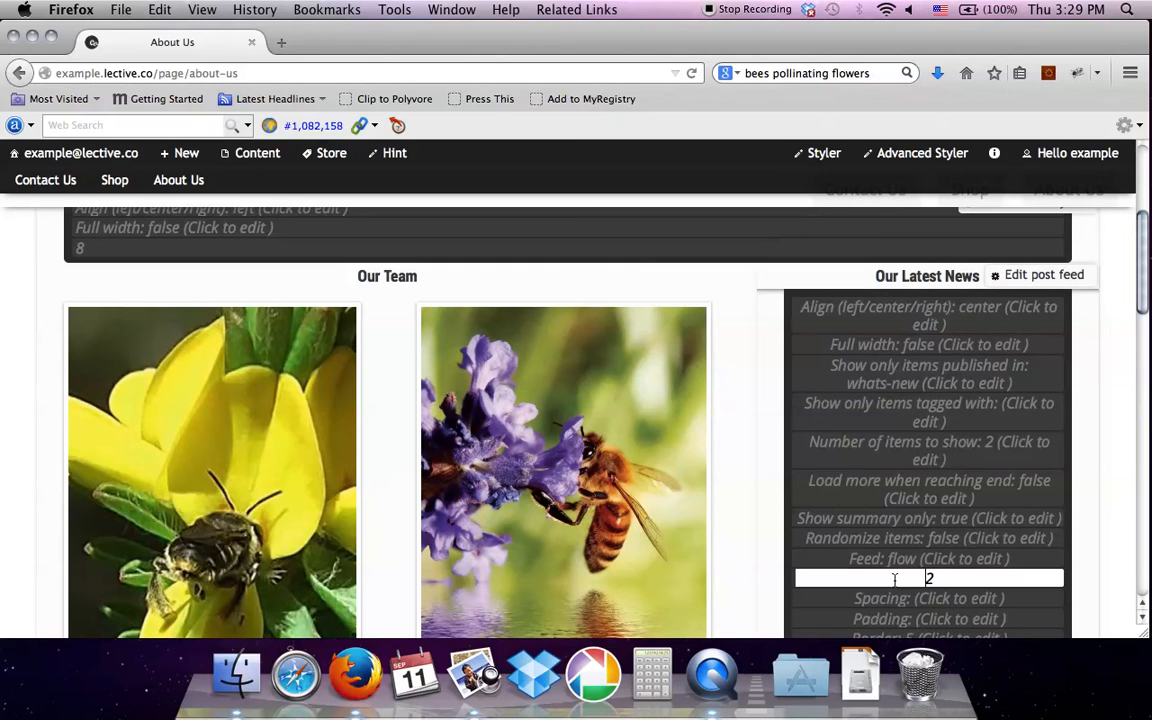
{"action": "key", "text": "BackSpace"}
{"action": "type", "text": "1"}
{"action": "left_click", "coordinate": [1070, 275]}
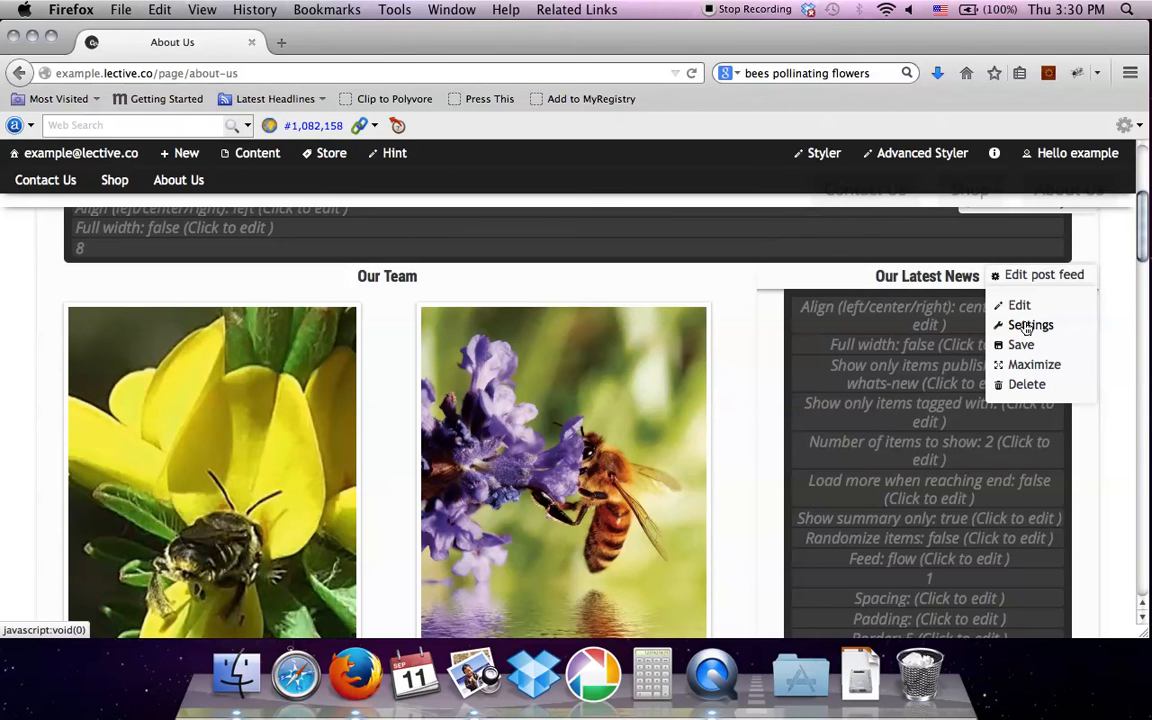
{"action": "left_click", "coordinate": [1019, 345]}
- Close the column layout's settings and reload the About Us page
{"action": "mouse_move", "coordinate": [1028, 364]}
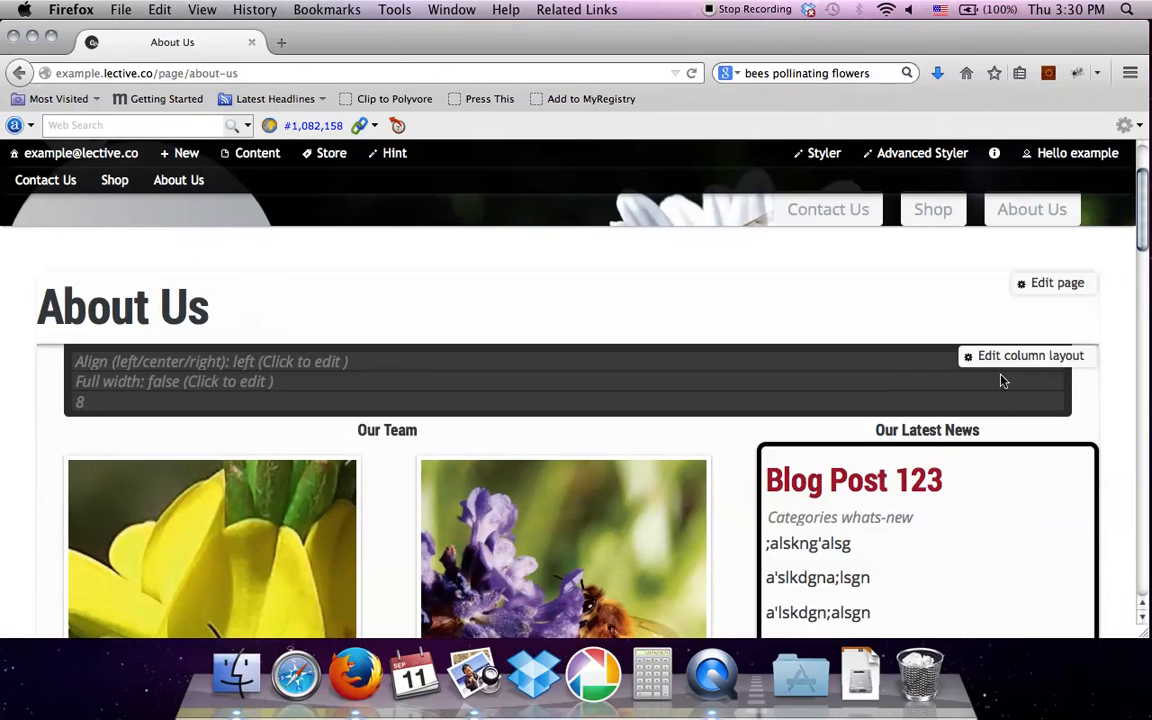
{"action": "left_click", "coordinate": [1005, 356]}
{"action": "left_click", "coordinate": [1002, 406]}
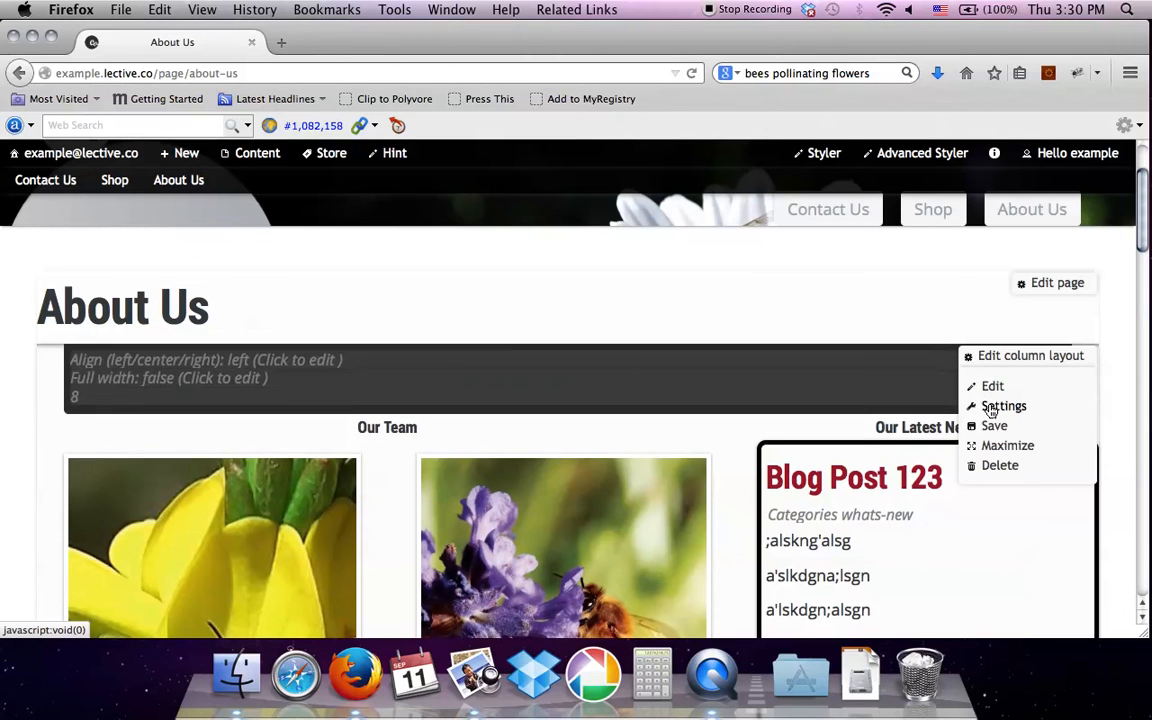
{"action": "mouse_move", "coordinate": [572, 378]}
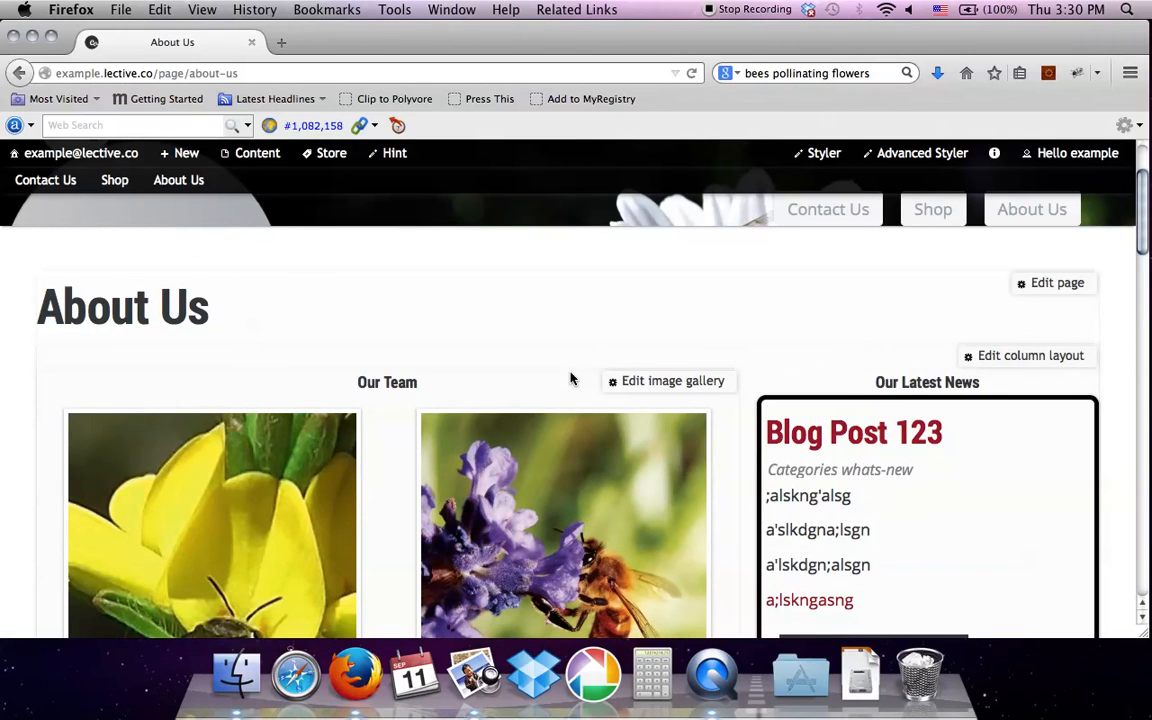
{"action": "left_click", "coordinate": [694, 74]}
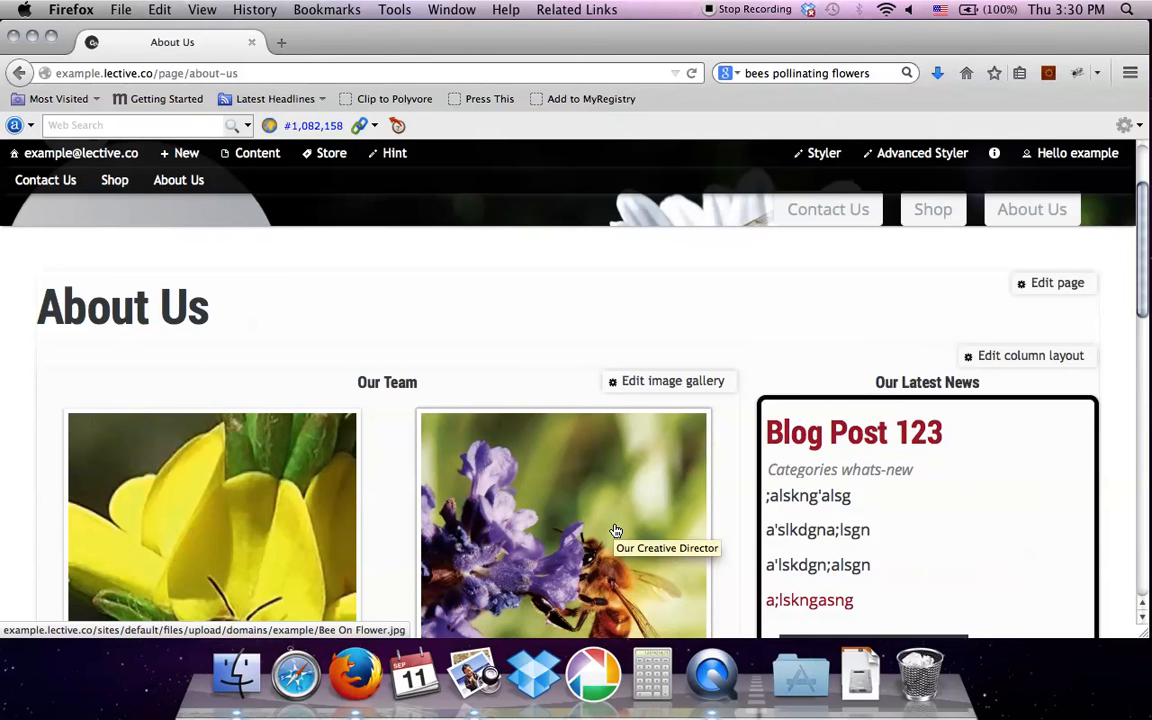
- Review the About Us page's wide team gallery and the single-column news feed beside it
{"action": "scroll", "coordinate": [616, 530], "scroll_direction": "up", "scroll_amount": 2}
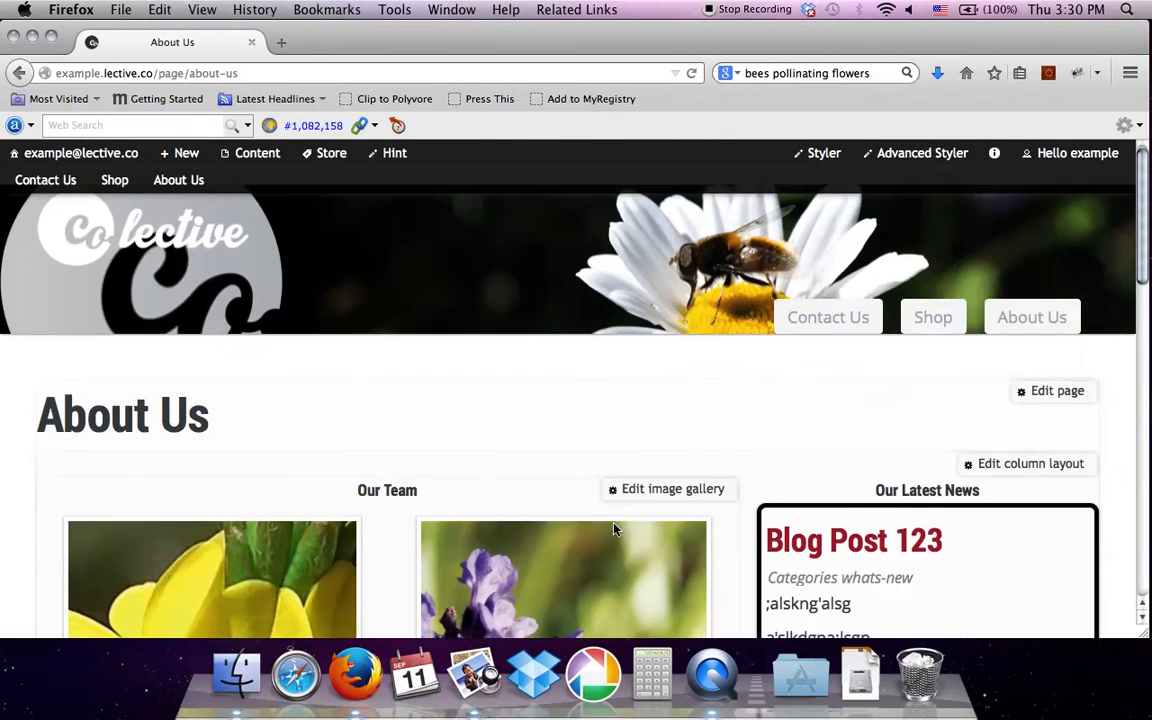
{"action": "scroll", "coordinate": [616, 530], "scroll_direction": "down", "scroll_amount": 3}
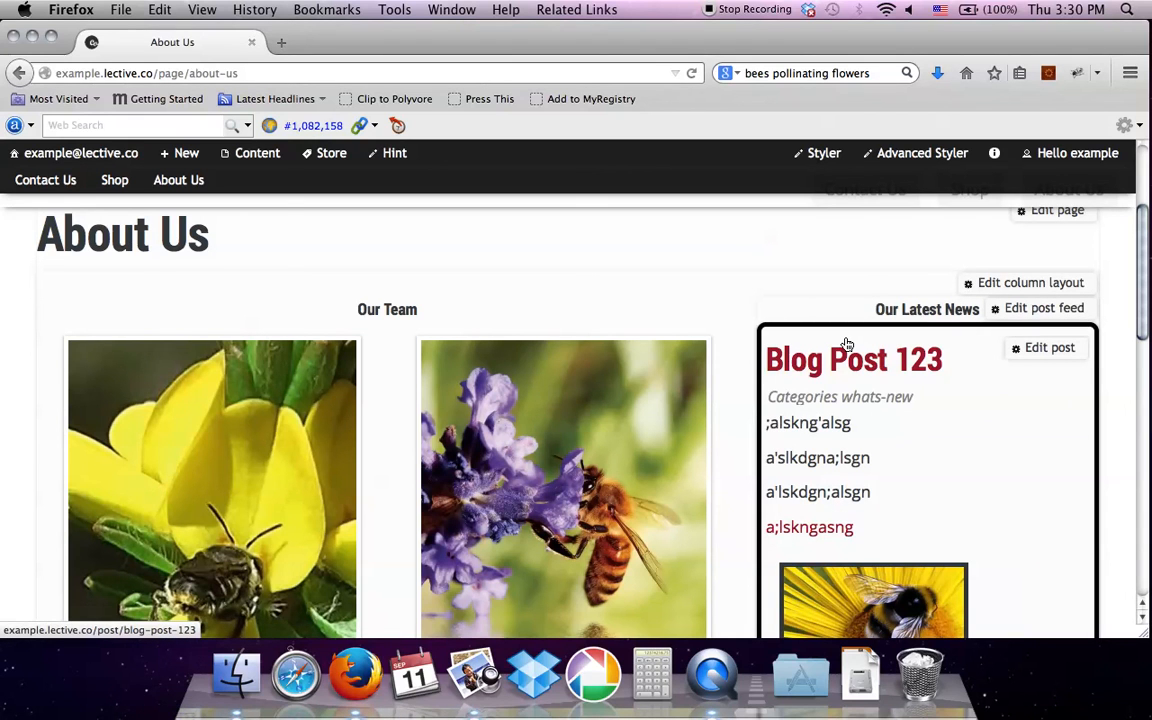
{"action": "scroll", "coordinate": [886, 392], "scroll_direction": "down", "scroll_amount": 5}
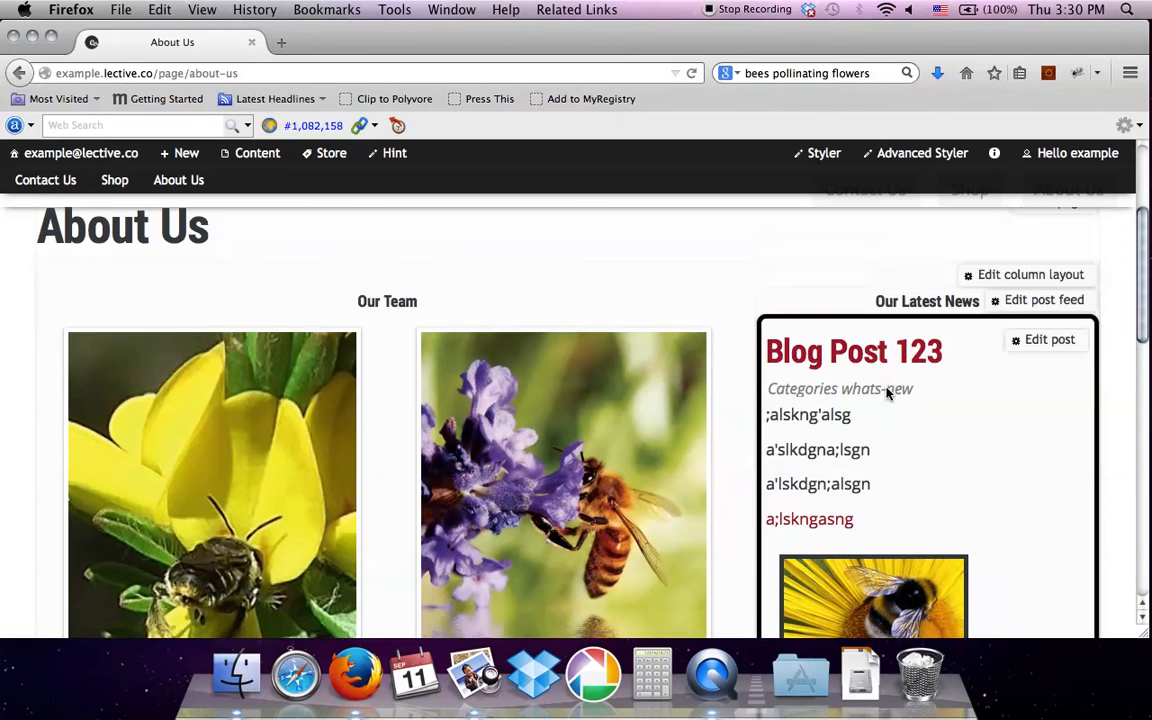
{"action": "scroll", "coordinate": [886, 392], "scroll_direction": "down", "scroll_amount": 4}
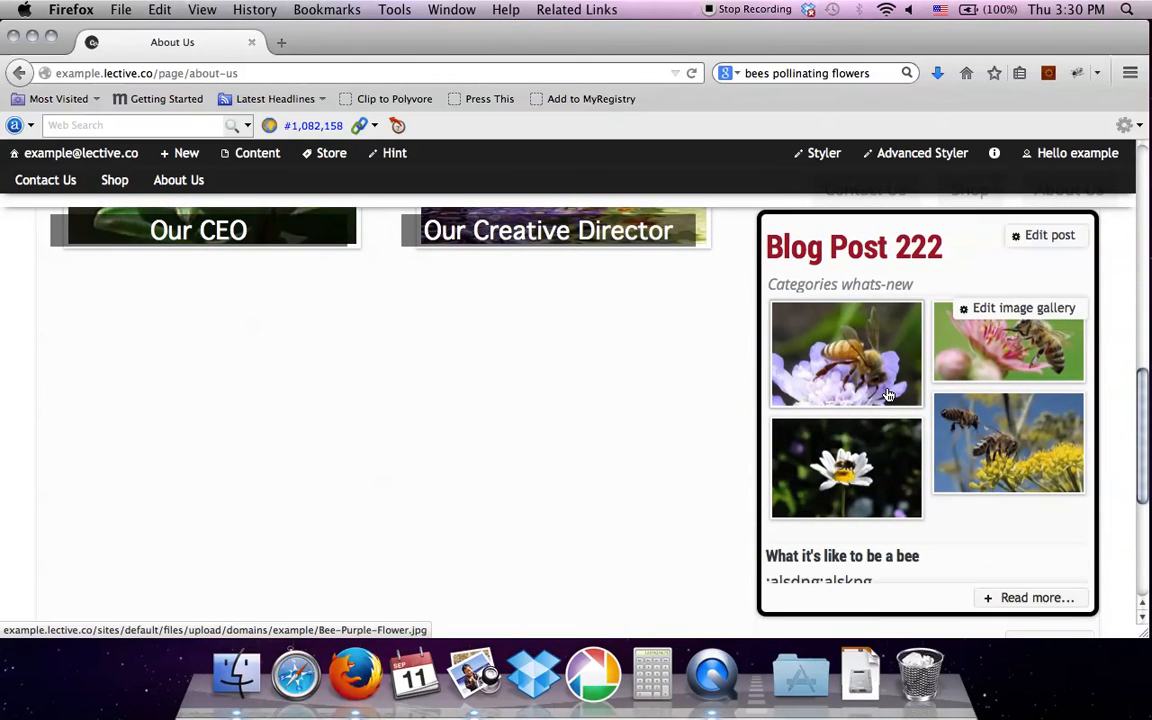
{"action": "scroll", "coordinate": [886, 394], "scroll_direction": "up", "scroll_amount": 9}
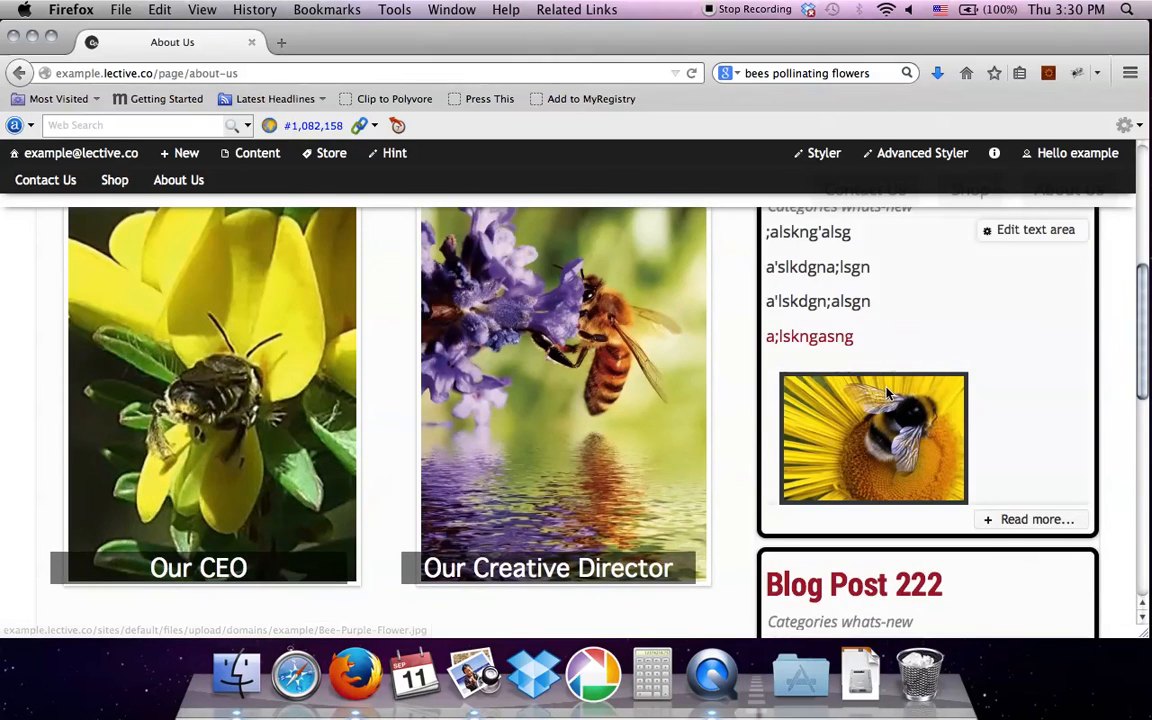
{"action": "scroll", "coordinate": [886, 394], "scroll_direction": "up", "scroll_amount": 3}
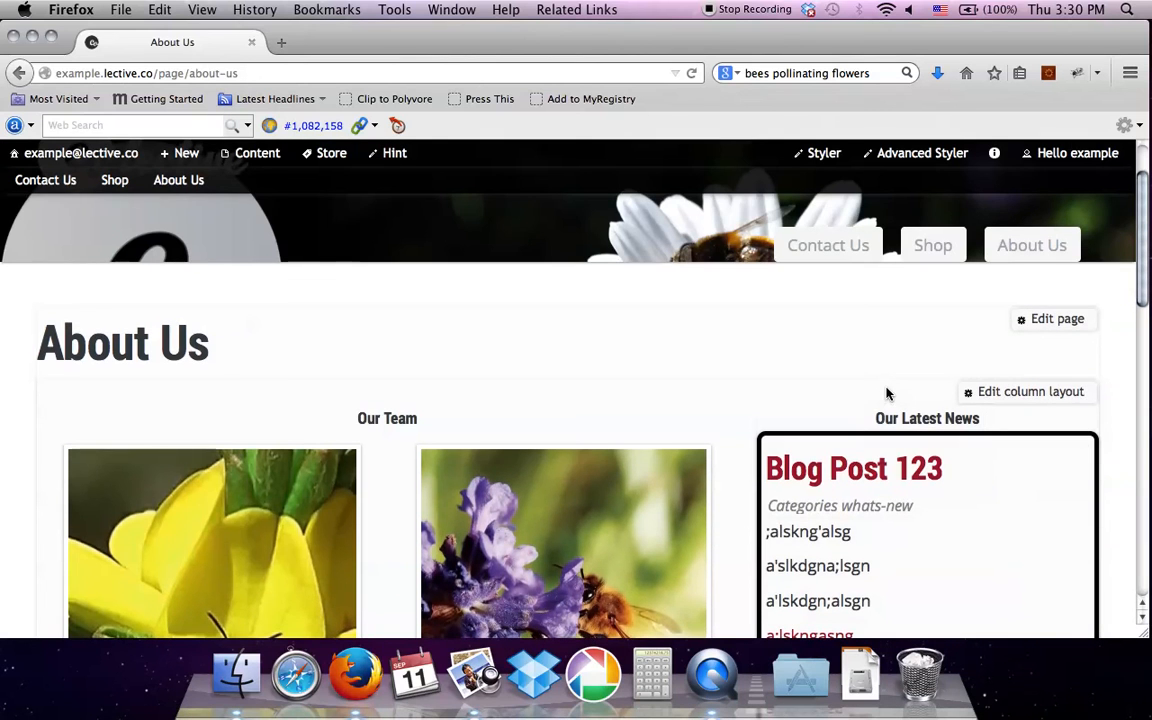
{"action": "scroll", "coordinate": [886, 394], "scroll_direction": "up", "scroll_amount": 2}
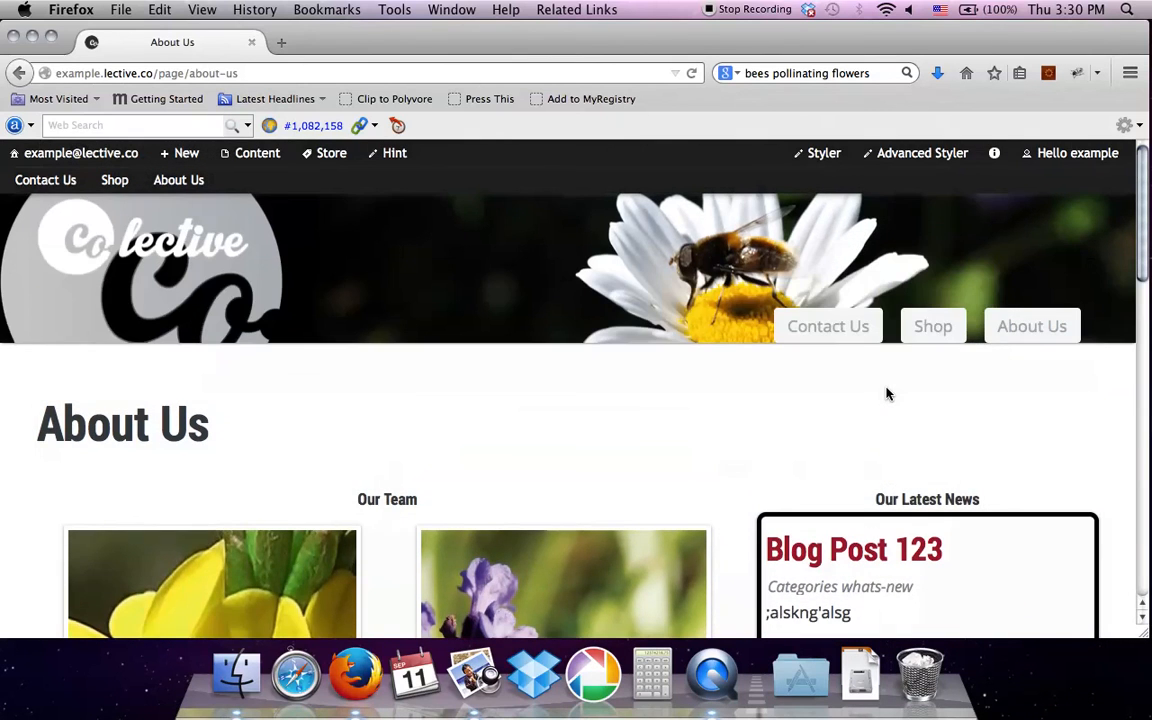
{"action": "mouse_move", "coordinate": [788, 304]}
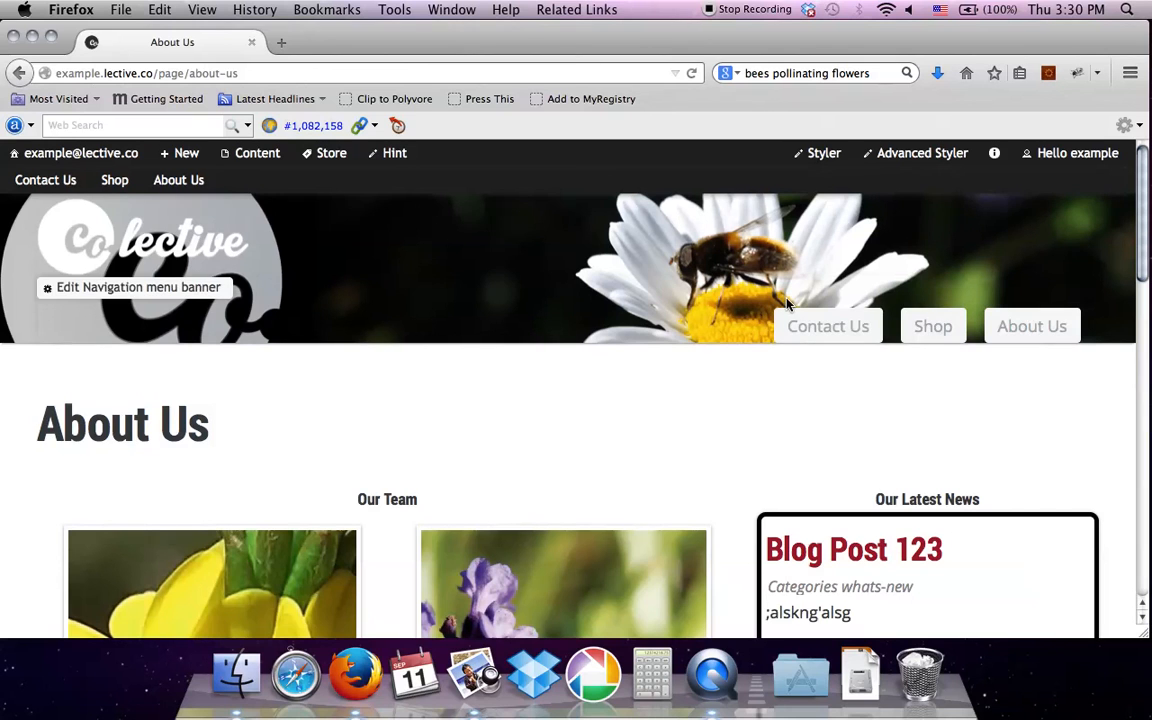